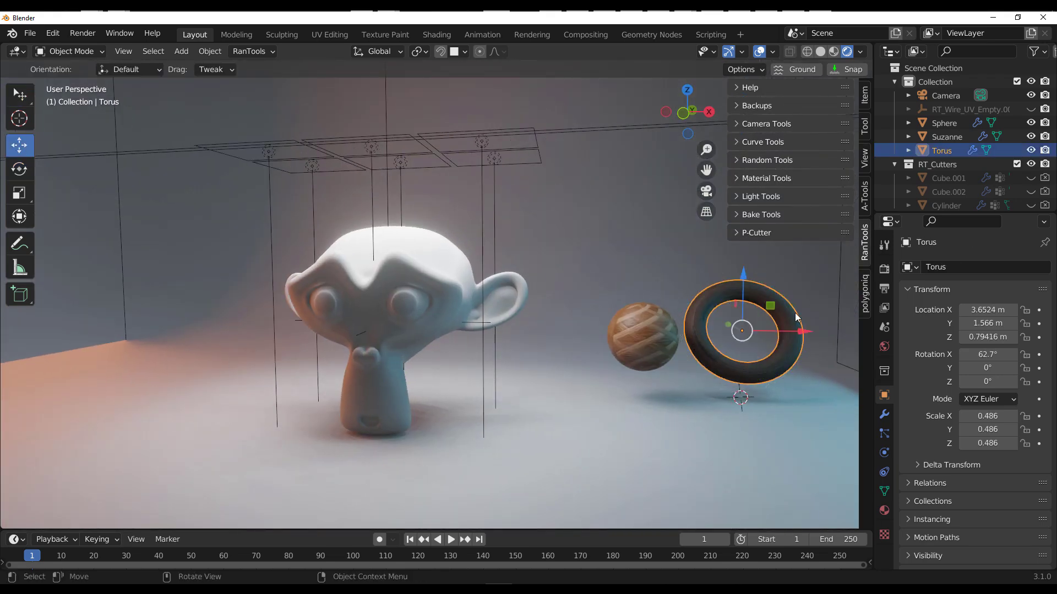
- Move the torus along the X axis toward the sphere, and lower the area light above Suzanne by about 2.82 m
{"action": "left_click_drag", "start_coordinate": [790, 341], "coordinate": [631, 341]}
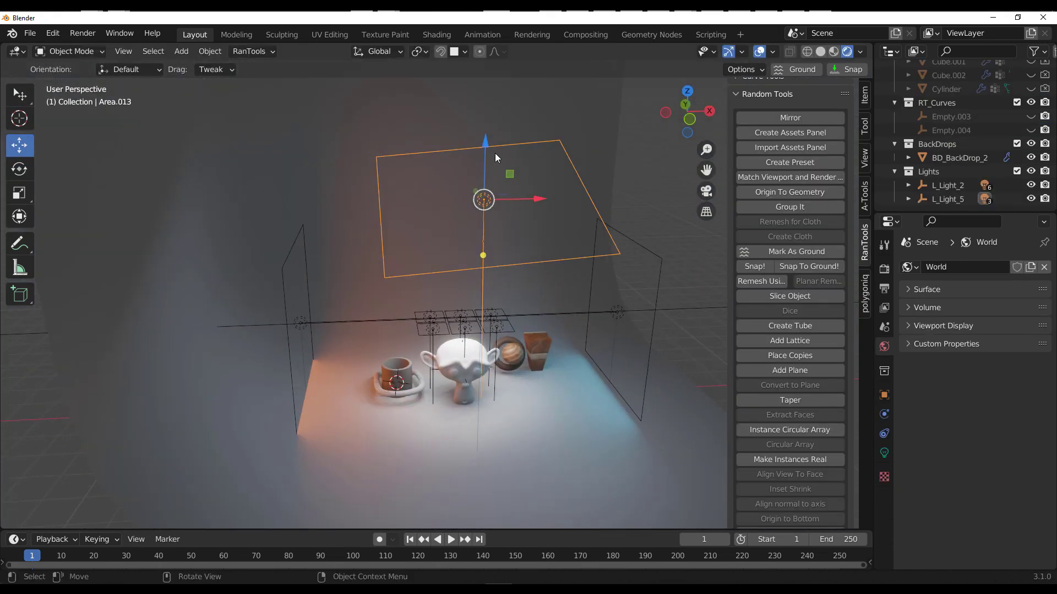
{"action": "left_click_drag", "start_coordinate": [486, 145], "coordinate": [483, 256]}
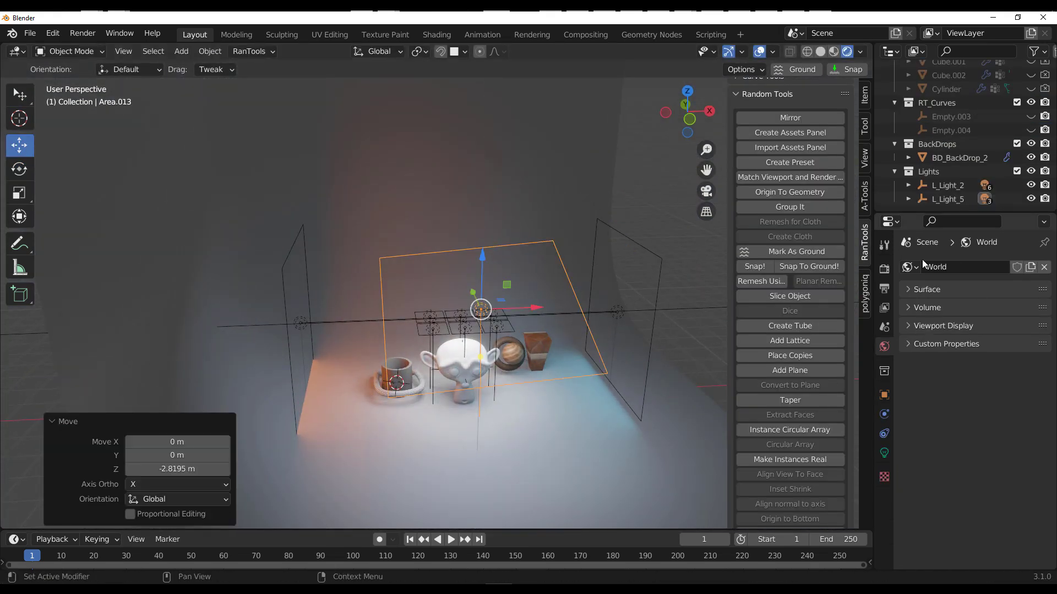
- Recolour the selected area light from the Light Tools list by picking new hues on its colour wheel
{"action": "left_click", "coordinate": [771, 94]}
{"action": "left_click", "coordinate": [767, 179]}
{"action": "left_click", "coordinate": [766, 179]}
{"action": "left_click", "coordinate": [764, 197]}
{"action": "left_click", "coordinate": [780, 292]}
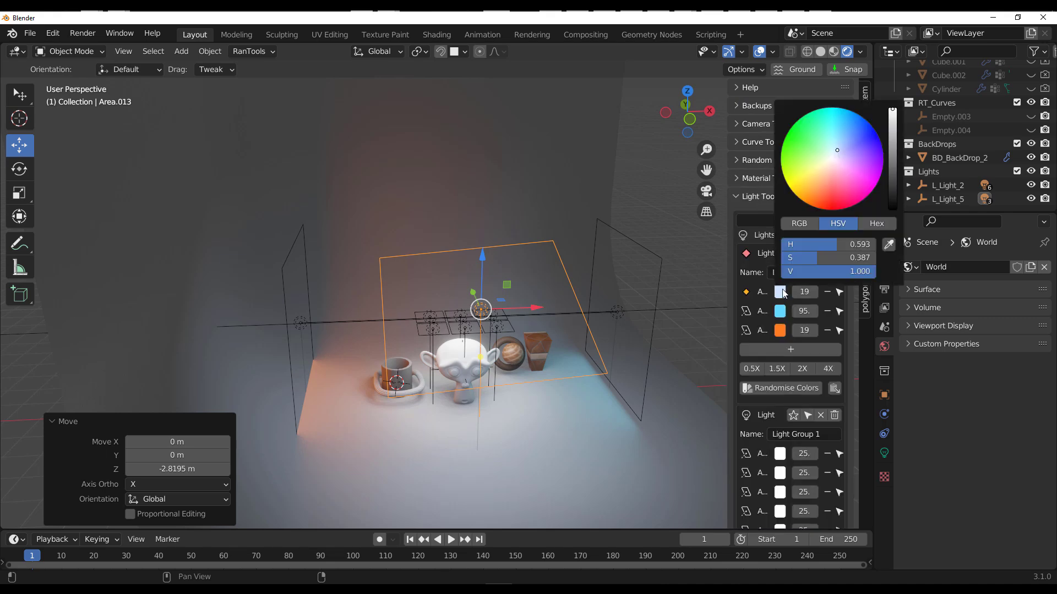
{"action": "left_click_drag", "start_coordinate": [848, 147], "coordinate": [853, 166]}
{"action": "middle_click_drag", "start_coordinate": [623, 336], "coordinate": [539, 326]}
{"action": "left_click", "coordinate": [780, 292]}
{"action": "left_click_drag", "start_coordinate": [824, 171], "coordinate": [815, 206]}
{"action": "middle_click_drag", "start_coordinate": [420, 451], "coordinate": [583, 352]}
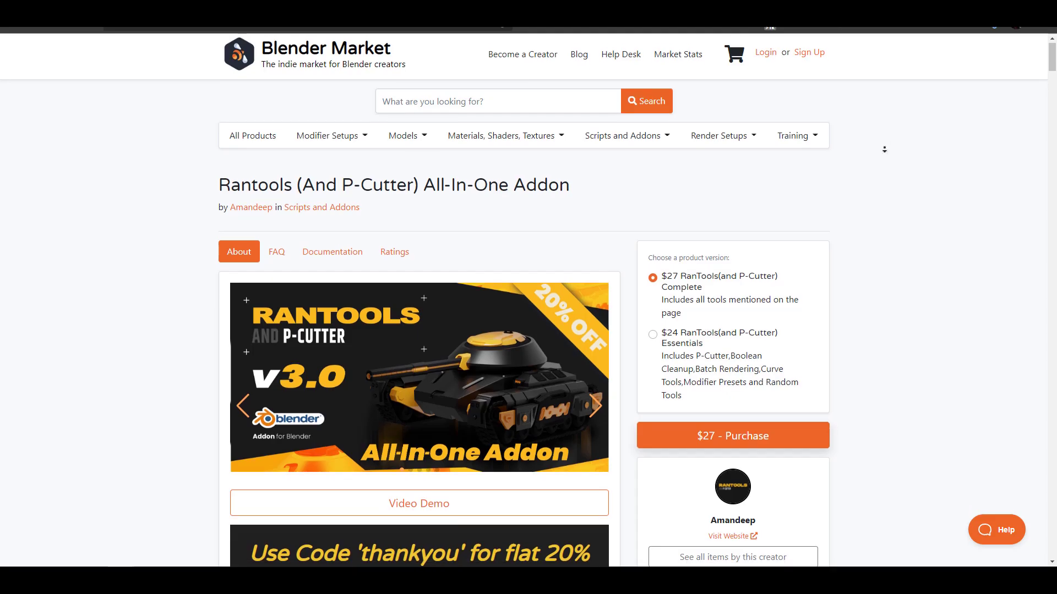
- Switch to the browser and browse the Rantools (And P-Cutter) All-In-One Addon page on Blender Market
{"action": "middle_click", "coordinate": [884, 149]}
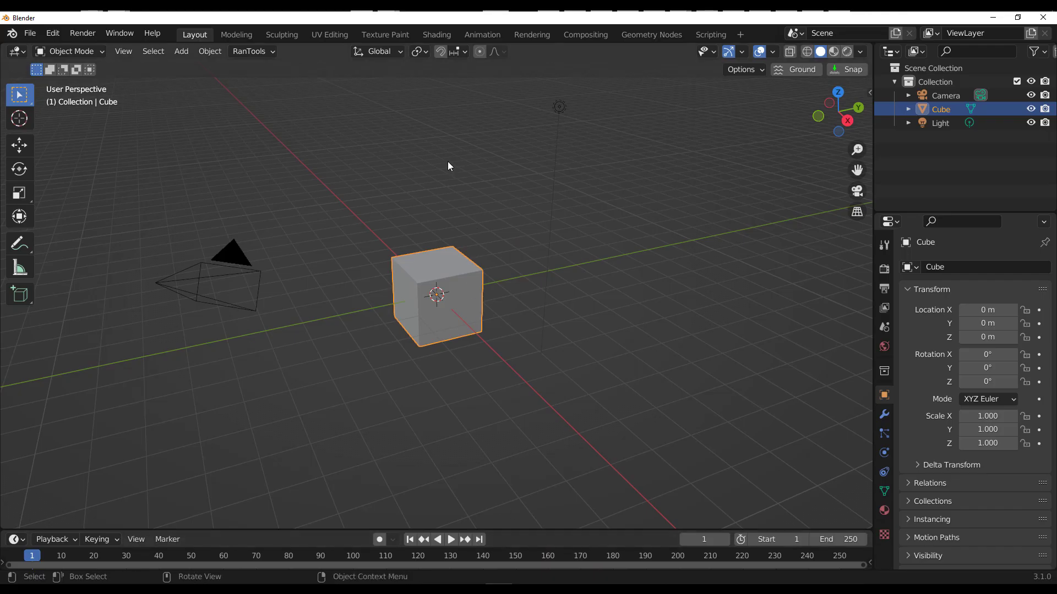
- Switch to Blender's default scene, deselect the cube and open the preferences
{"action": "left_click", "coordinate": [471, 169]}
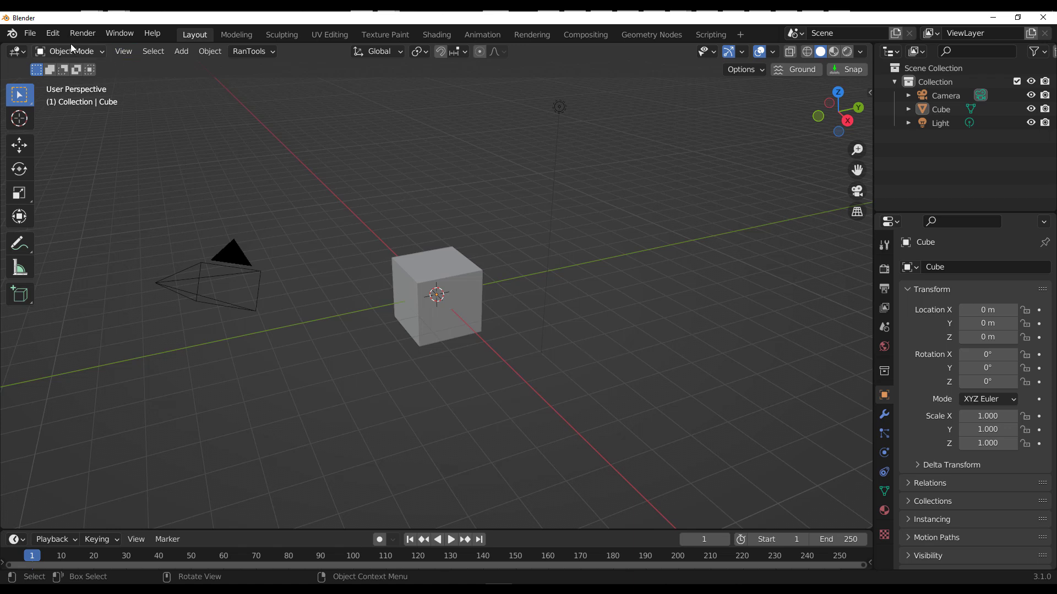
{"action": "left_click", "coordinate": [53, 33]}
{"action": "left_click", "coordinate": [88, 226]}
- Select the default cube and display the RanTools add-on's tool categories alongside the viewport
{"action": "left_click", "coordinate": [477, 278]}
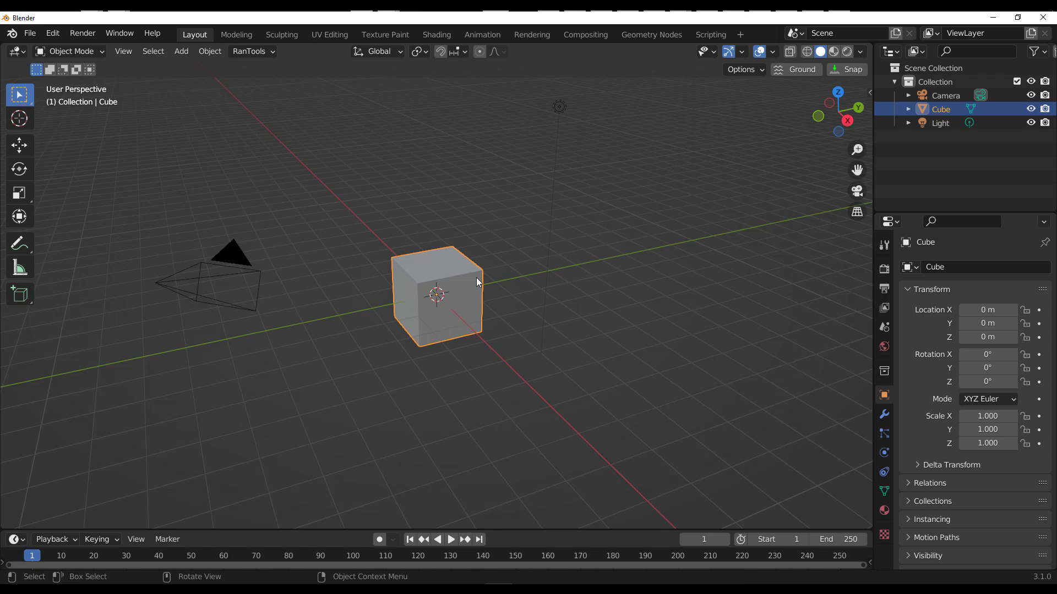
{"action": "scroll", "coordinate": [477, 277], "scroll_direction": "up", "scroll_amount": 1}
{"action": "key", "text": "n"}
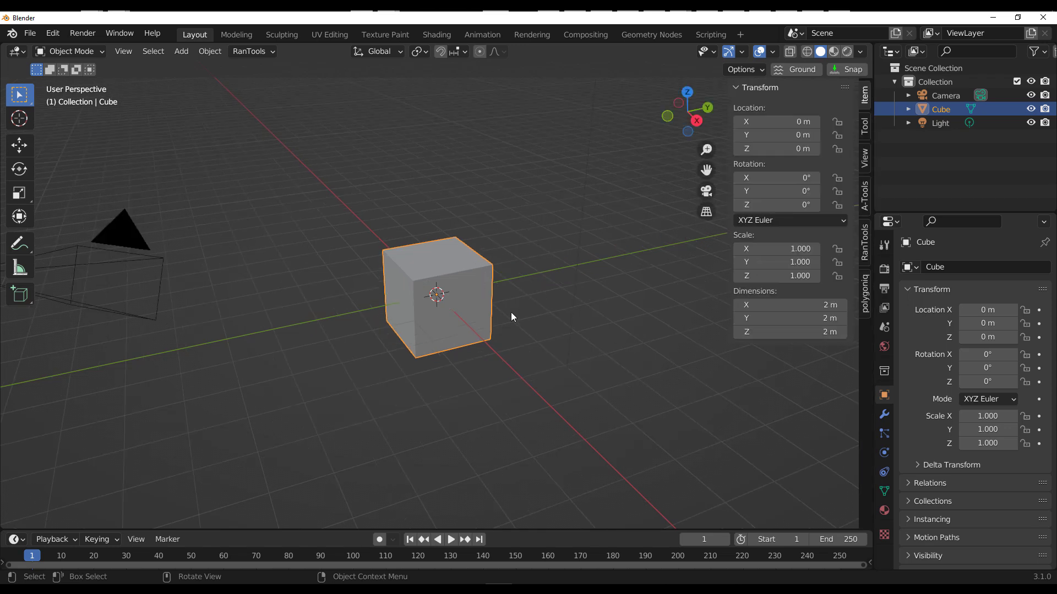
{"action": "left_click", "coordinate": [868, 254]}
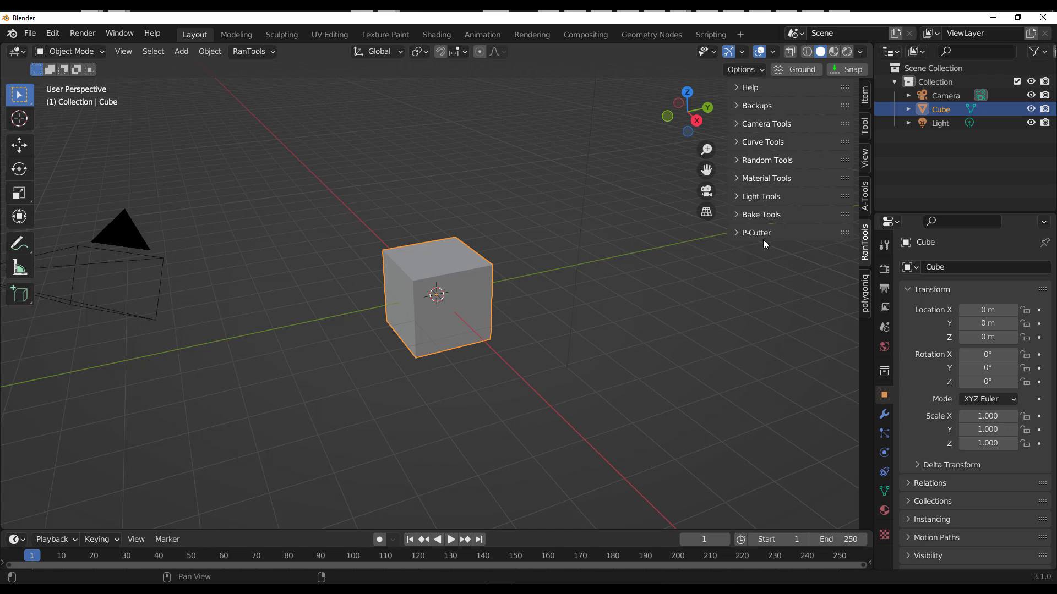
- Look through the add-on's Curve, Camera, Random, Material, Light and Bake Tools sections
{"action": "left_click", "coordinate": [748, 141]}
{"action": "left_click", "coordinate": [752, 139]}
{"action": "left_click", "coordinate": [754, 127]}
{"action": "left_click", "coordinate": [754, 127]}
{"action": "left_click", "coordinate": [763, 160]}
{"action": "left_click", "coordinate": [763, 160]}
{"action": "left_click", "coordinate": [765, 177]}
{"action": "left_click", "coordinate": [765, 180]}
{"action": "left_click", "coordinate": [764, 196]}
{"action": "left_click", "coordinate": [762, 215]}
{"action": "left_click", "coordinate": [763, 215]}
{"action": "middle_click_drag", "start_coordinate": [715, 259], "coordinate": [547, 360]}
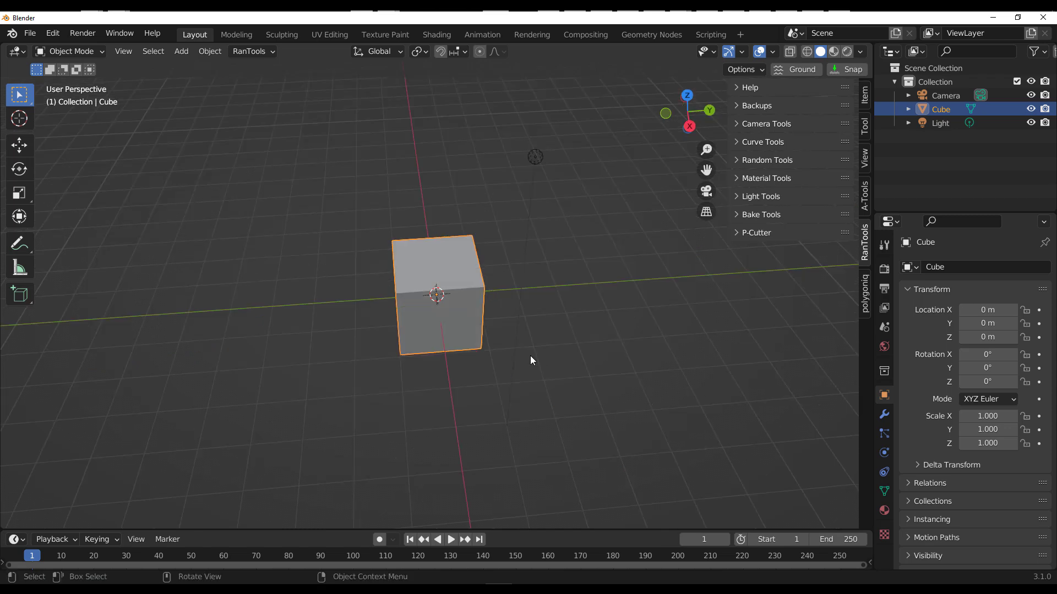
- Inspect the add-on's pie menus for the cube, including the Booleans pie menu and the general tools pie menu
{"action": "middle_click_drag", "start_coordinate": [553, 355], "coordinate": [423, 390], "text": "shift"}
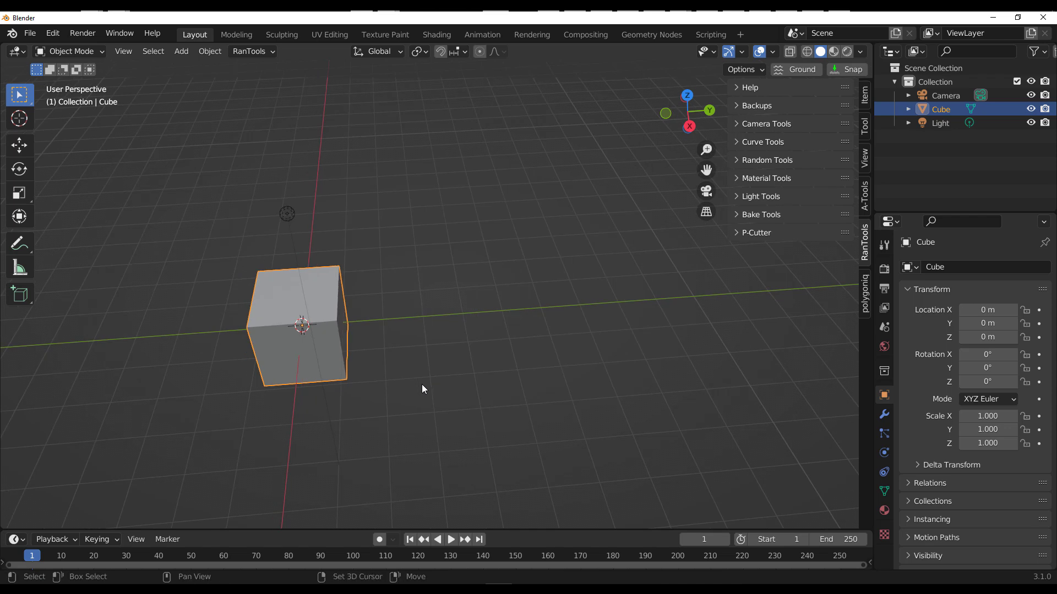
{"action": "key", "text": "shift+q"}
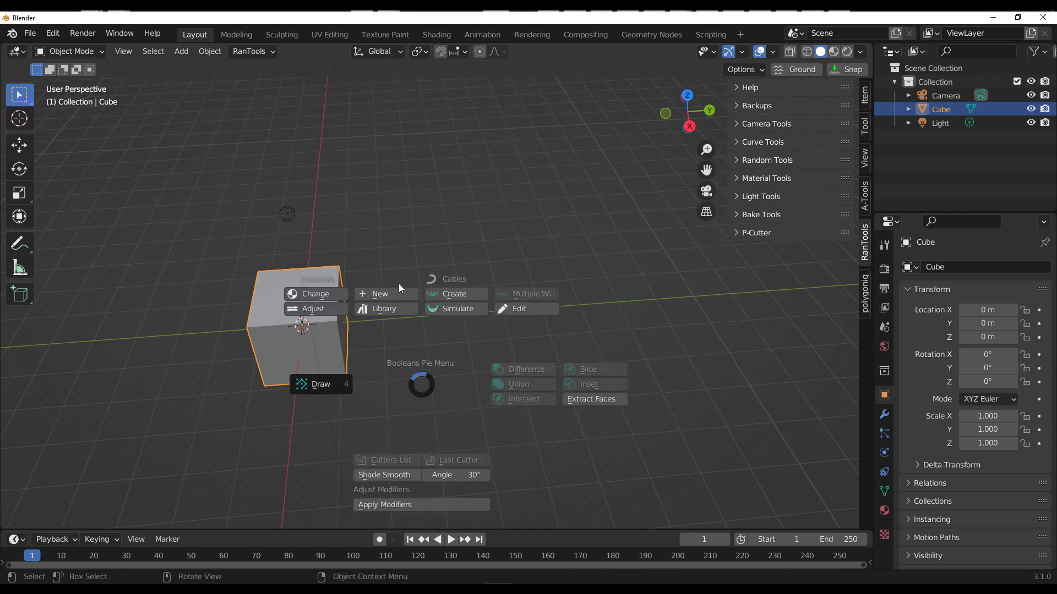
{"action": "key", "text": "Escape"}
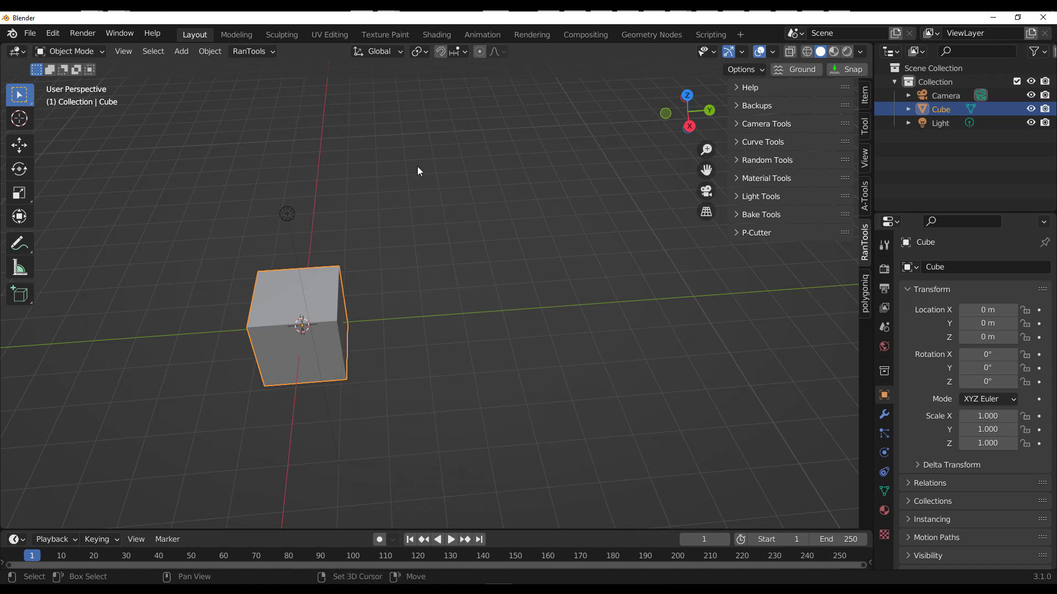
{"action": "key", "text": "shift+w"}
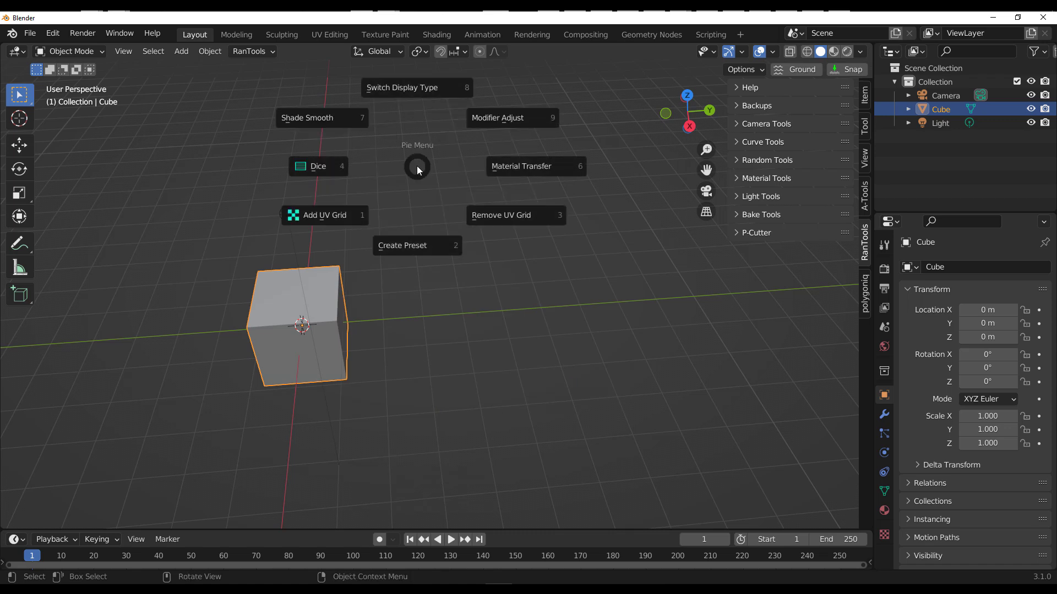
{"action": "key", "text": "Escape"}
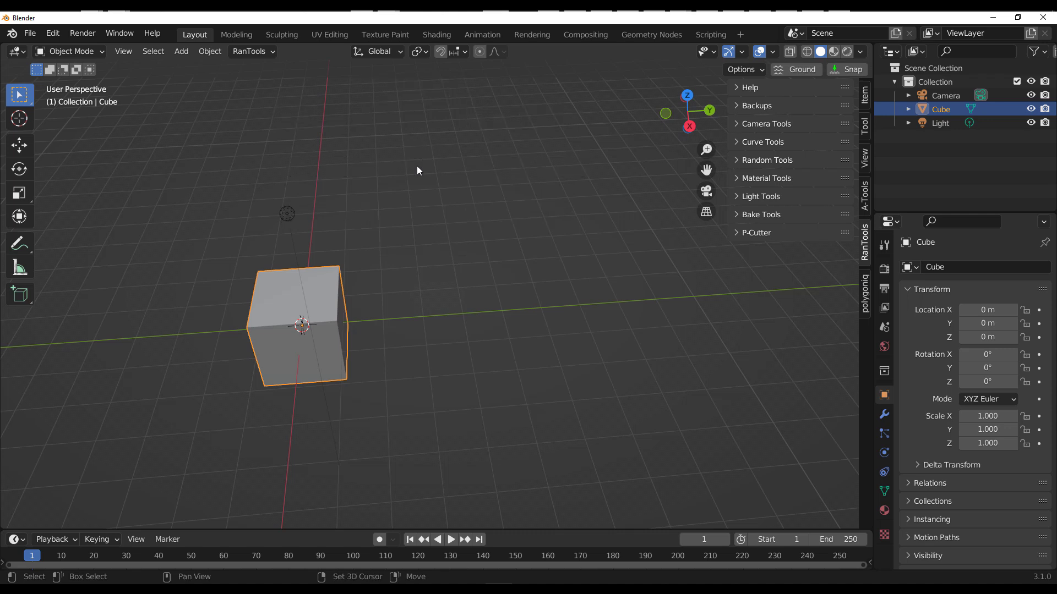
{"action": "key", "text": "shift+c"}
{"action": "key", "text": "Escape"}
- Draw a box cutter on the cube's top face with grid snapping and cut a rectangular pocket in Difference mode
{"action": "middle_click_drag", "start_coordinate": [400, 298], "coordinate": [477, 283], "text": "shift"}
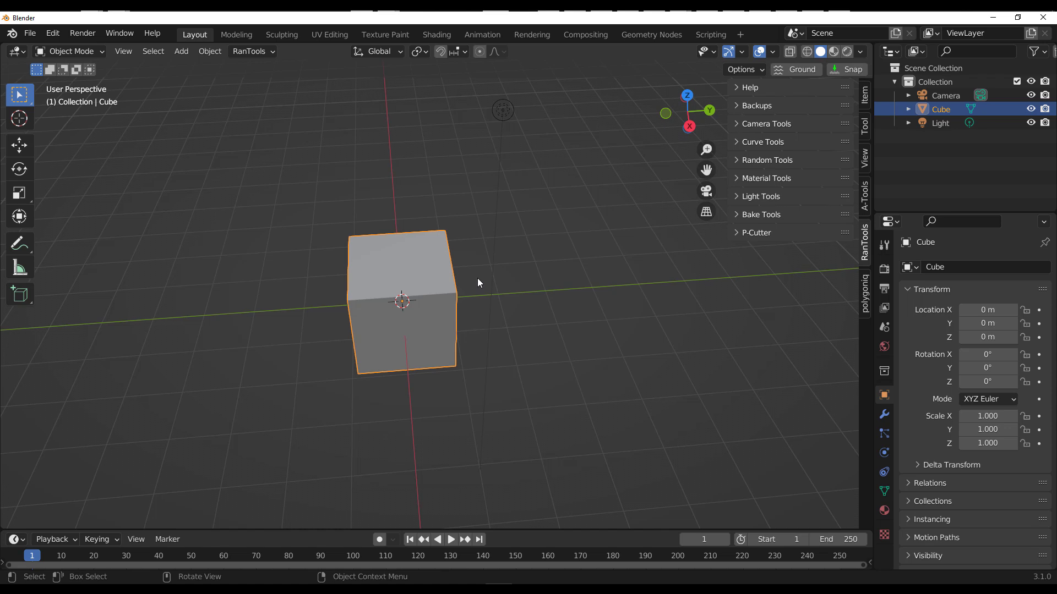
{"action": "key", "text": "ctrl+shift+b"}
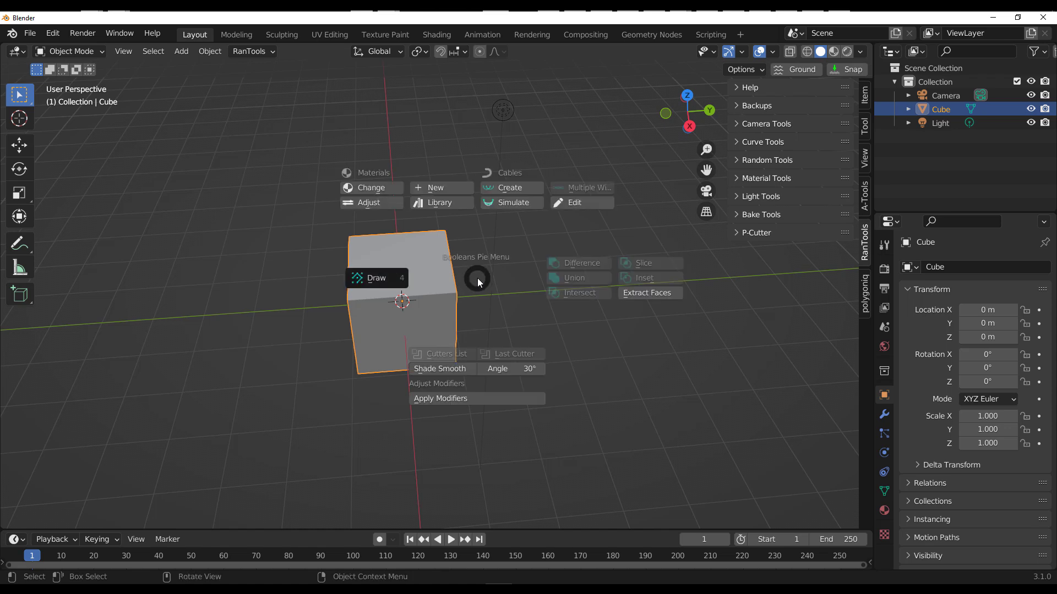
{"action": "left_click", "coordinate": [369, 281]}
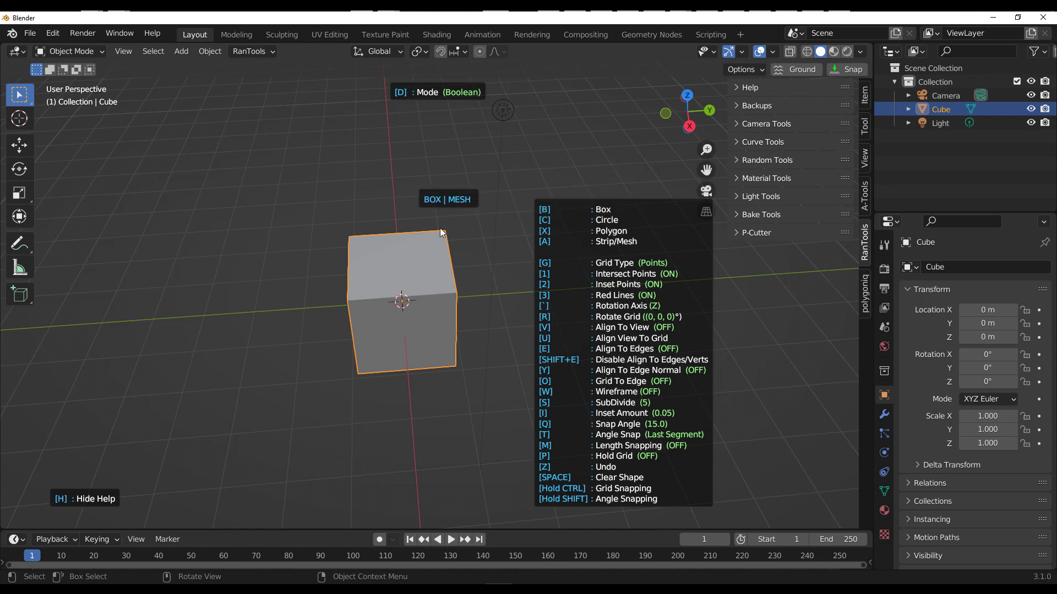
{"action": "left_click", "coordinate": [355, 246], "text": "ctrl"}
{"action": "left_click", "coordinate": [425, 287]}
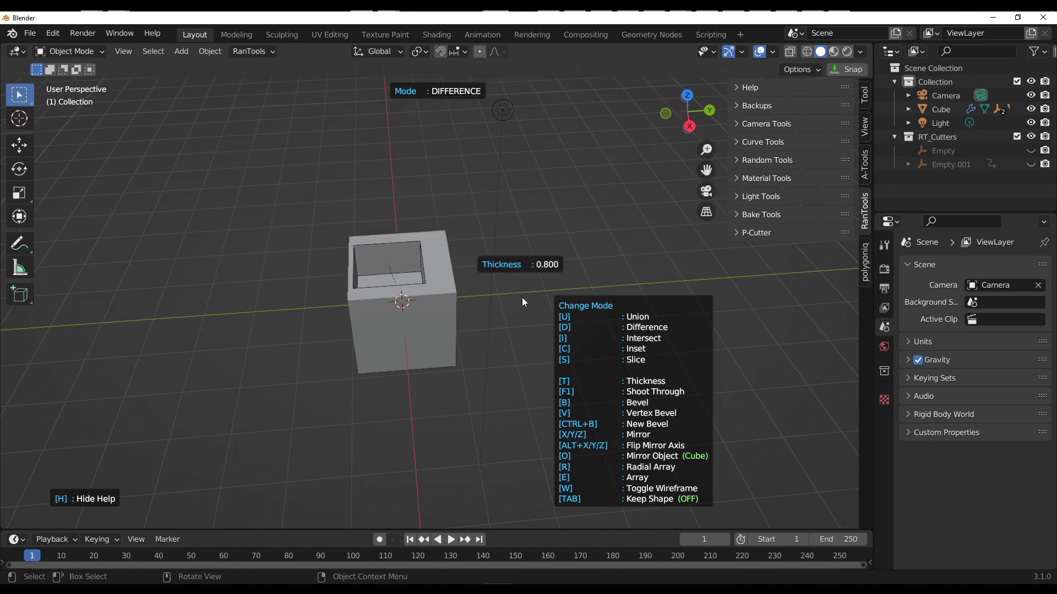
{"action": "left_click", "coordinate": [597, 299]}
- Draw a second Difference box cutter across the cube's top edge beside the pocket, with a thickness of about 2.46
{"action": "middle_click_drag", "start_coordinate": [355, 315], "coordinate": [496, 305]}
{"action": "scroll", "coordinate": [497, 310], "scroll_direction": "up", "scroll_amount": 3}
{"action": "key", "text": "shift+w"}
{"action": "left_click", "coordinate": [397, 314]}
{"action": "left_click", "coordinate": [491, 270], "text": "ctrl"}
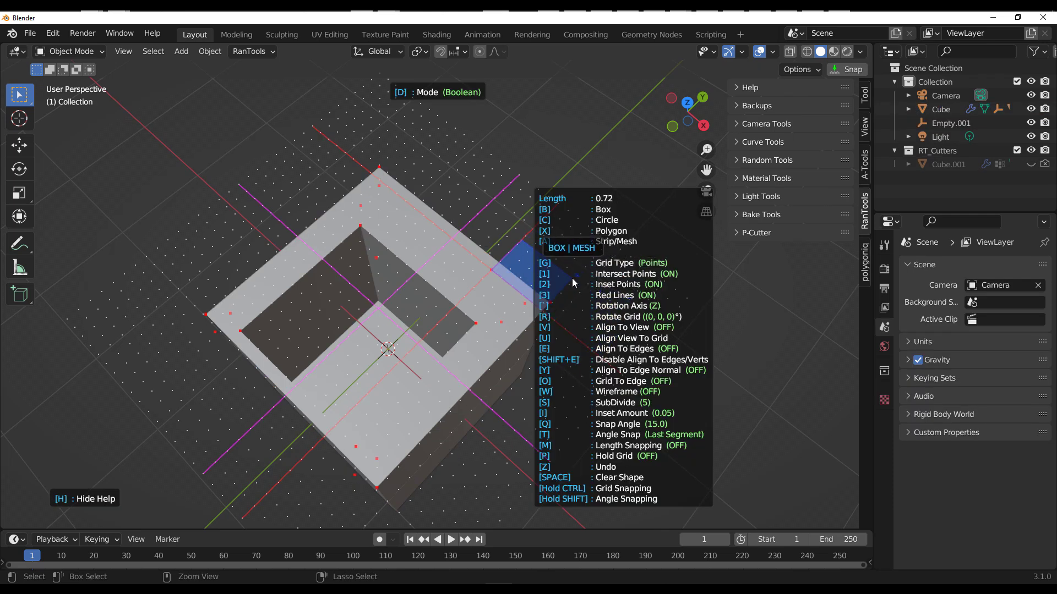
{"action": "left_click_drag", "start_coordinate": [572, 278], "coordinate": [511, 412]}
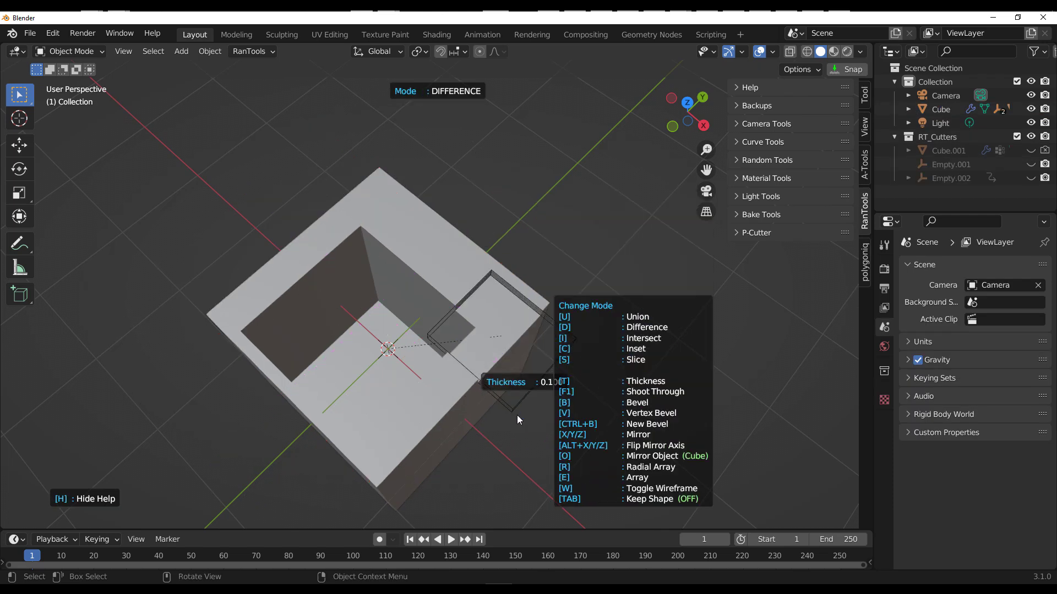
{"action": "middle_click_drag", "start_coordinate": [741, 408], "coordinate": [772, 356]}
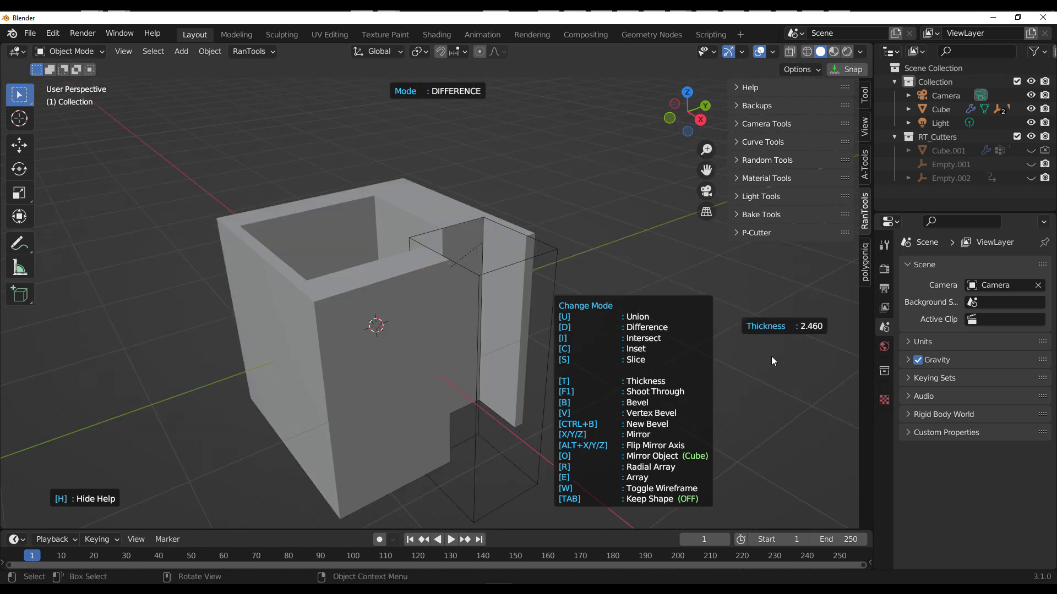
- Preview the second cutter as Intersect, Inset, Slice and Union, and finish it as a Difference cut stopping above the cube's base
{"action": "key", "text": "i"}
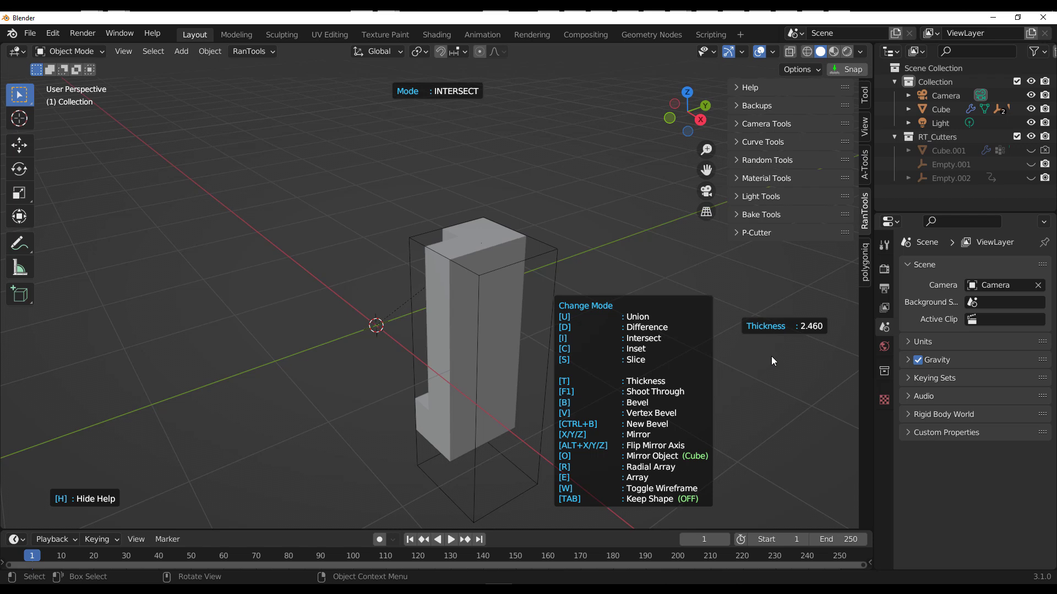
{"action": "key", "text": "c"}
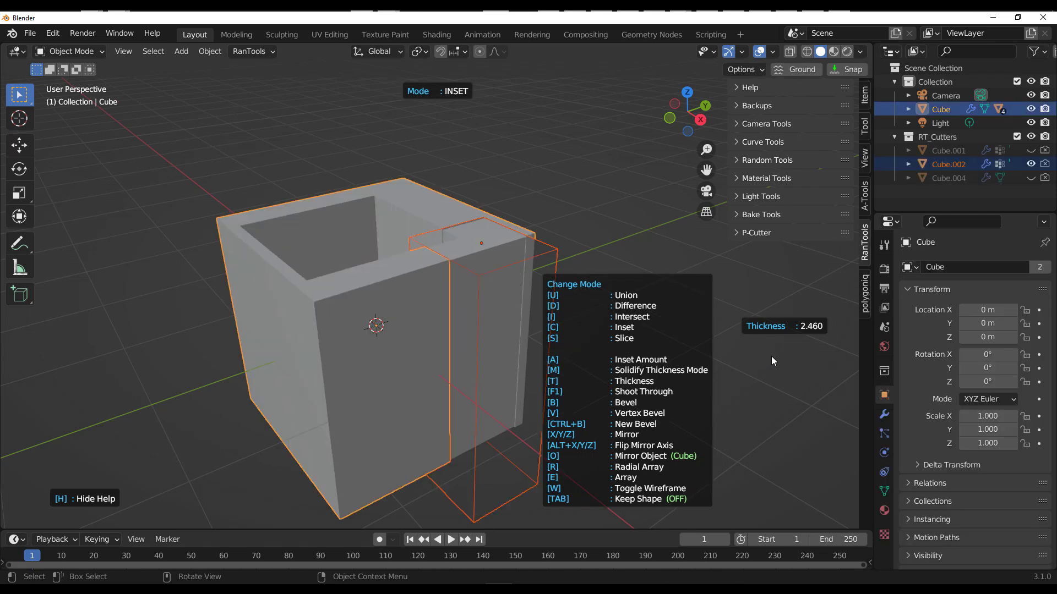
{"action": "key", "text": "s"}
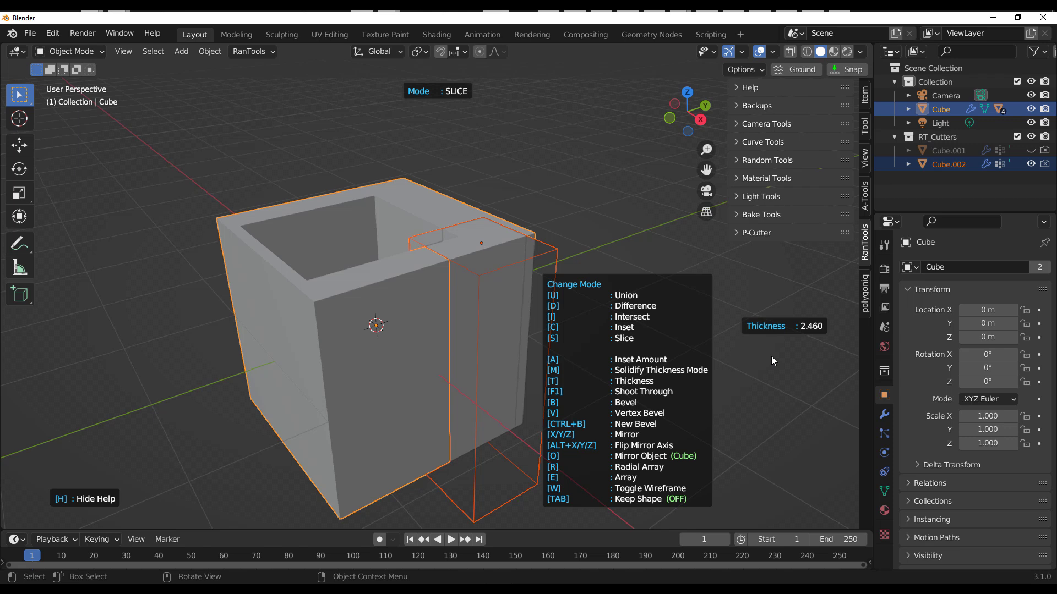
{"action": "key", "text": "u"}
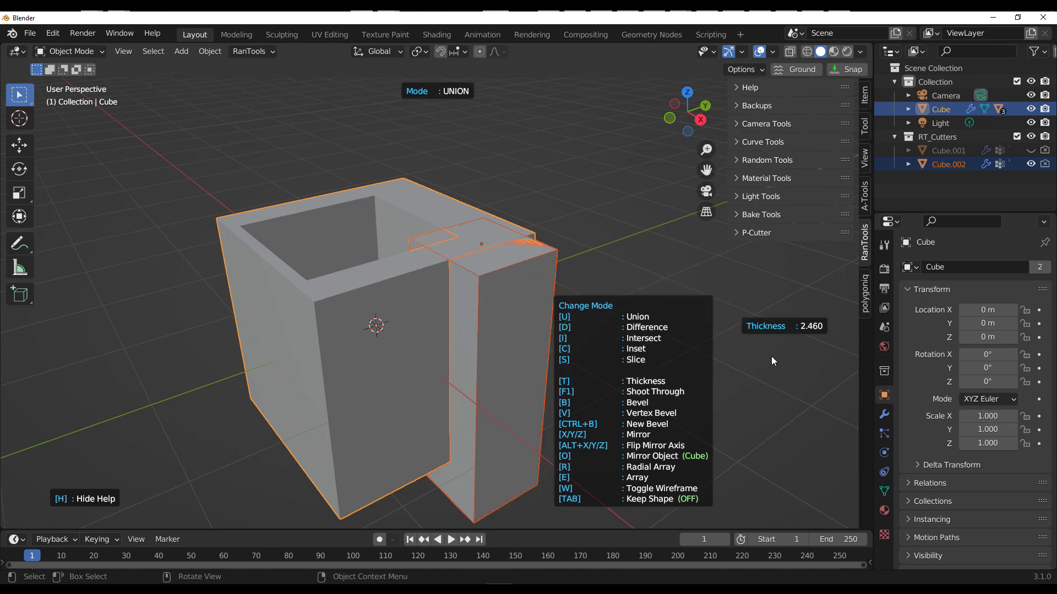
{"action": "key", "text": "d"}
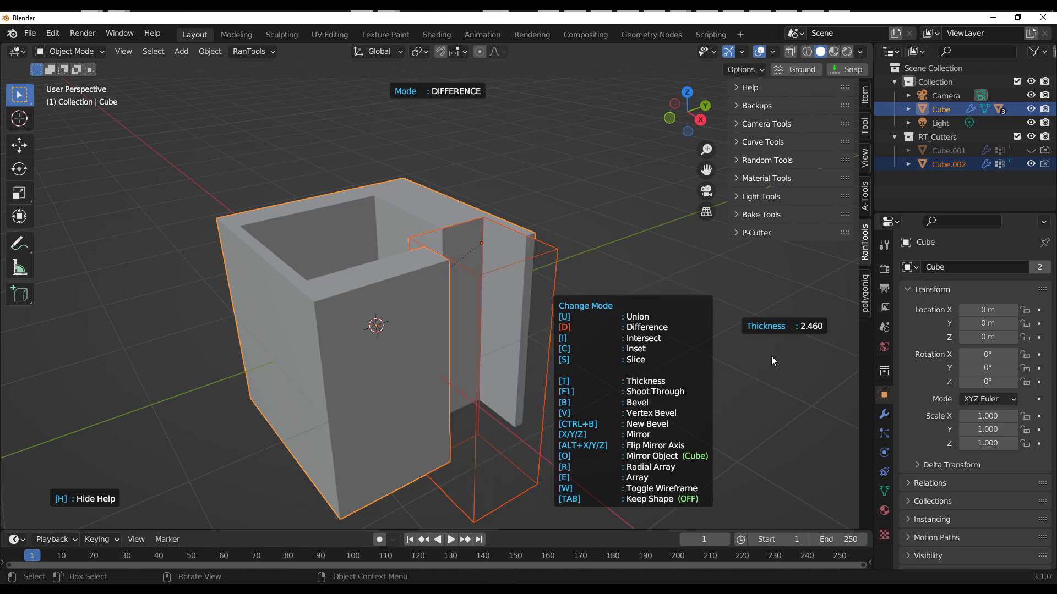
{"action": "left_click", "coordinate": [680, 273]}
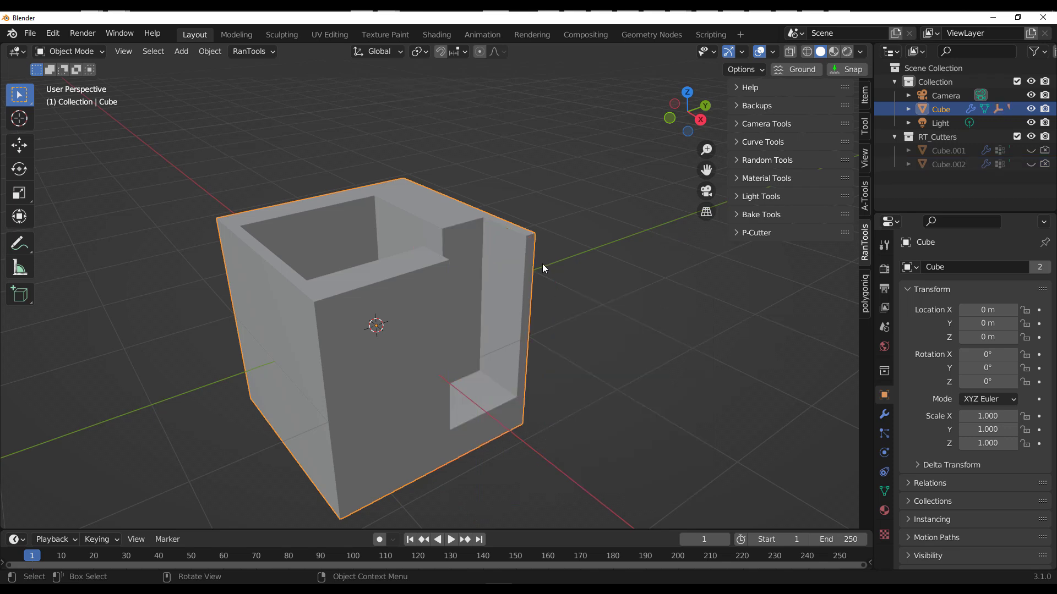
- Cut a 32-segment circular recess with a radius of about 0.755 into the cube's top, overlapping the pocket
{"action": "middle_click_drag", "start_coordinate": [542, 265], "coordinate": [487, 336]}
{"action": "key", "text": "shift+w"}
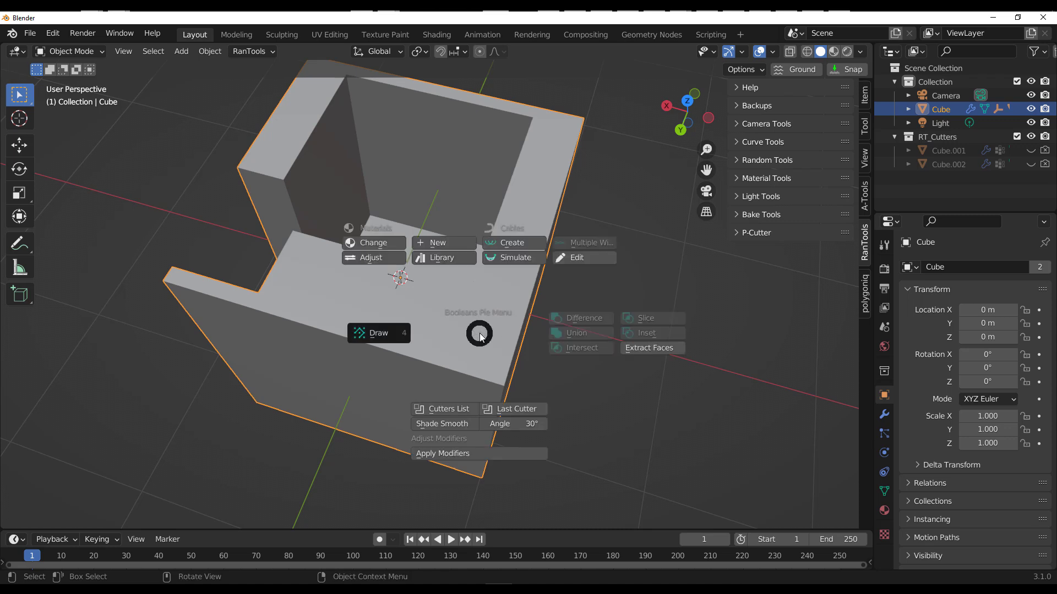
{"action": "left_click", "coordinate": [392, 338]}
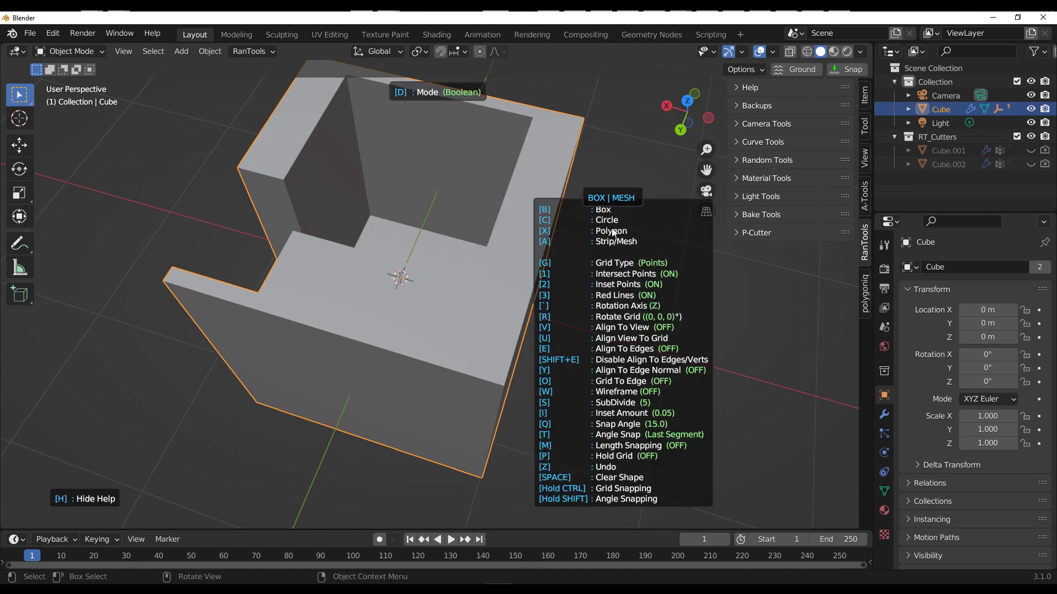
{"action": "key", "text": "c"}
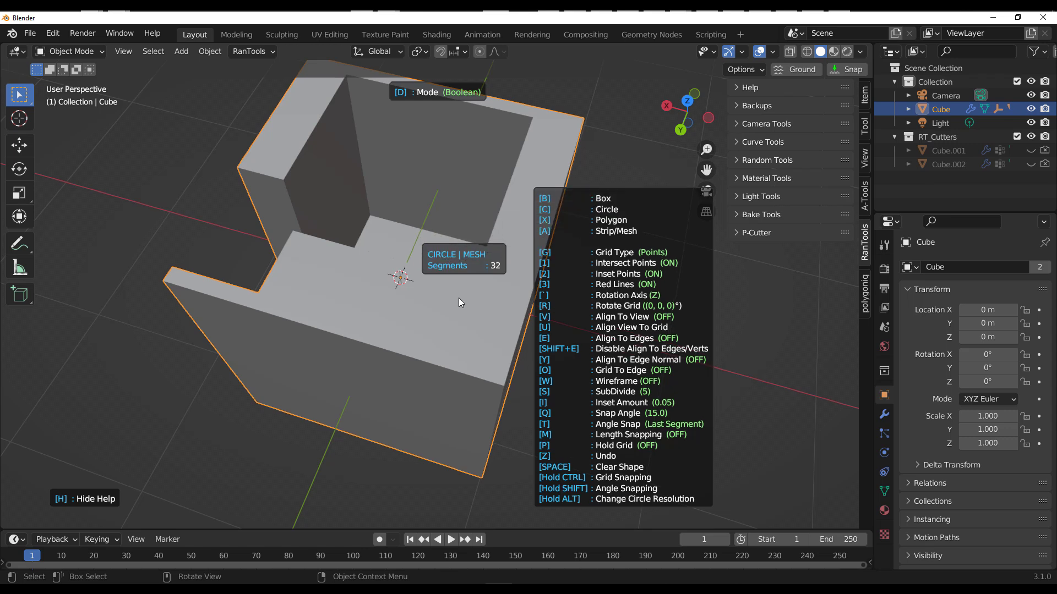
{"action": "left_click", "coordinate": [458, 300]}
{"action": "left_click", "coordinate": [432, 288], "text": "ctrl"}
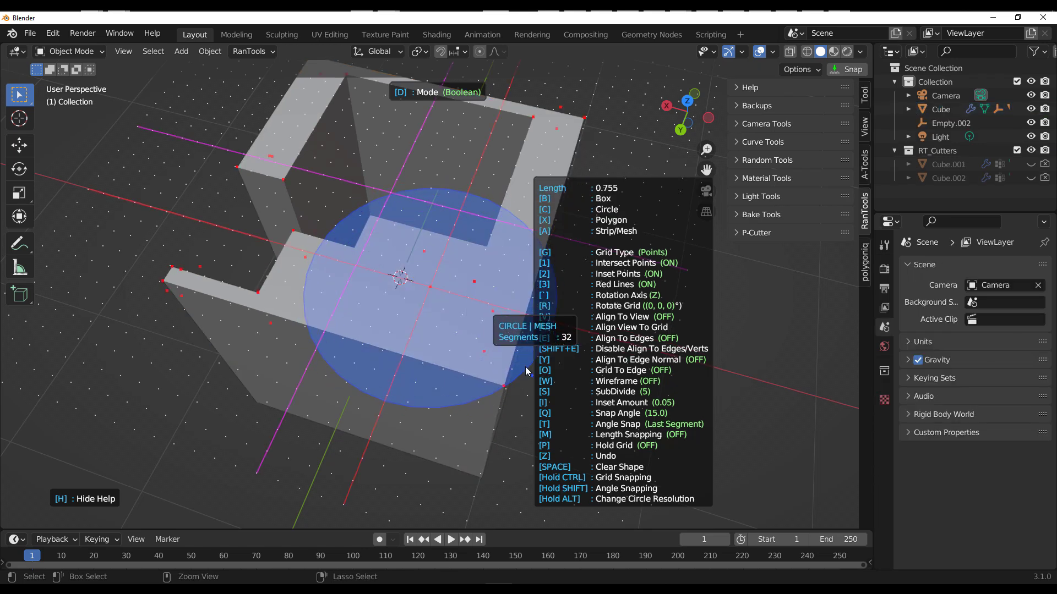
{"action": "left_click", "coordinate": [526, 367]}
{"action": "left_click", "coordinate": [543, 407]}
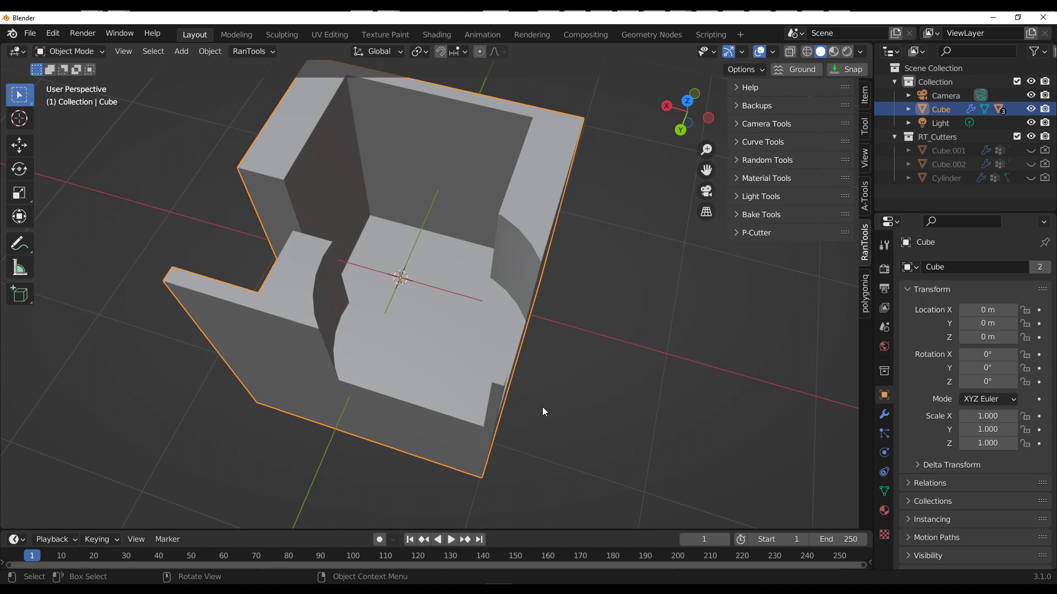
- Add a second cube on the ground beside the cut cube, at about X -5.72 m, Y 0.11 m
{"action": "scroll", "coordinate": [543, 407], "scroll_direction": "down", "scroll_amount": 5}
{"action": "middle_click_drag", "start_coordinate": [535, 404], "coordinate": [502, 308]}
{"action": "middle_click_drag", "start_coordinate": [534, 348], "coordinate": [428, 391], "text": "shift"}
{"action": "left_click_drag", "start_coordinate": [560, 342], "coordinate": [666, 386]}
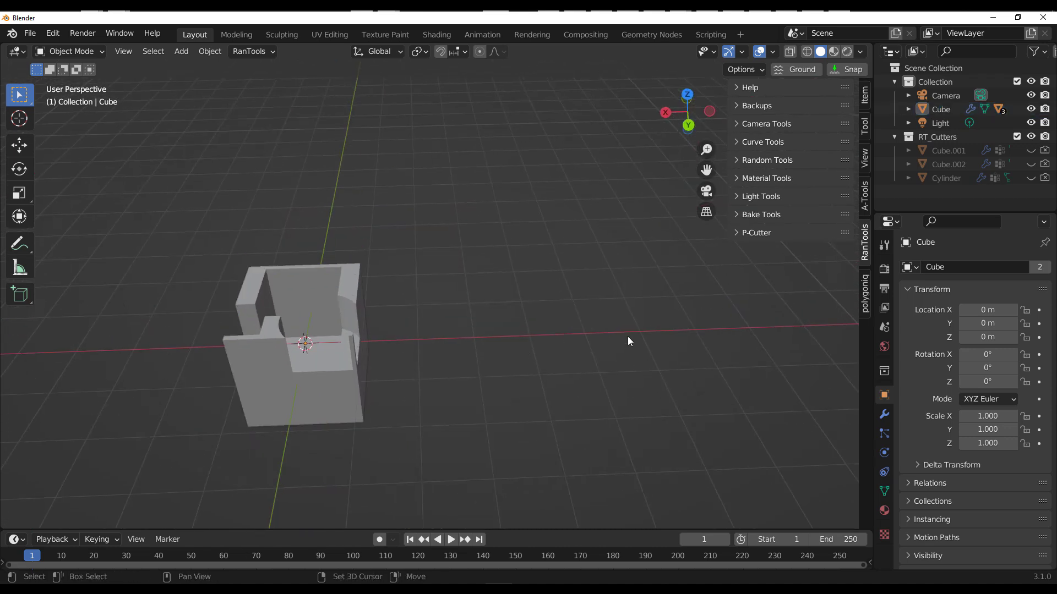
{"action": "key", "text": "shift+a"}
{"action": "mouse_move", "coordinate": [616, 293]}
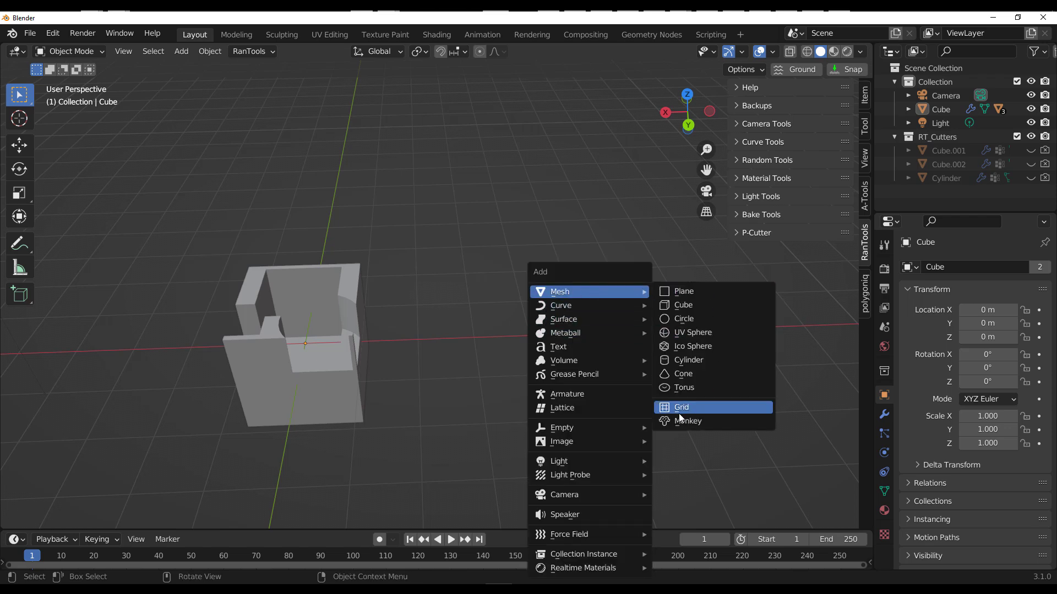
{"action": "left_click", "coordinate": [691, 302]}
{"action": "middle_click_drag", "start_coordinate": [591, 393], "coordinate": [434, 336]}
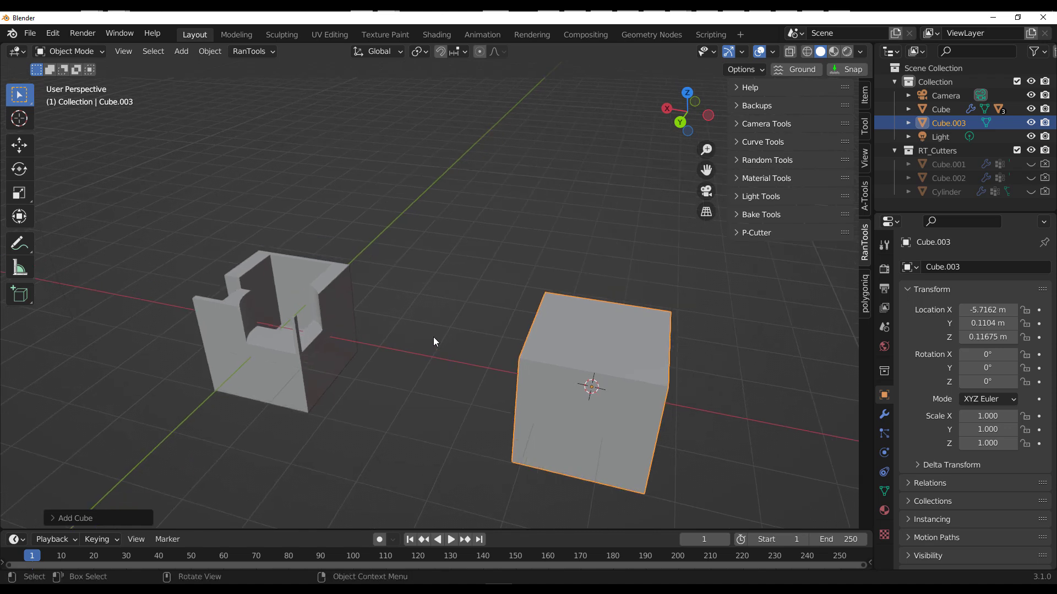
- Create a Bezier cable from the cut cube's top rim face to the centre of the new cube's top face
{"action": "key", "text": "ctrl+shift+b"}
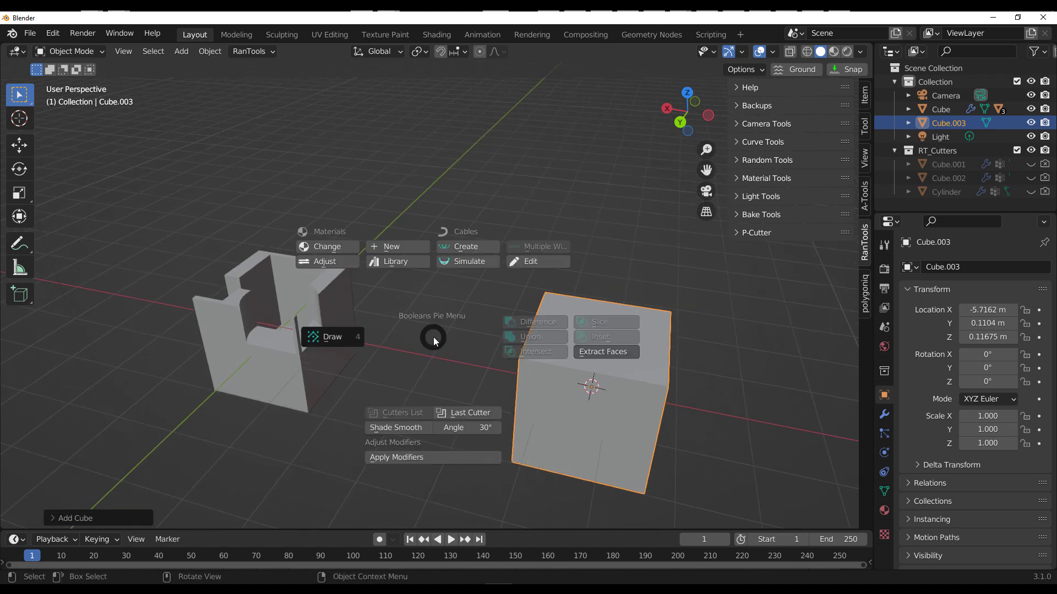
{"action": "left_click", "coordinate": [472, 247]}
{"action": "middle_click_drag", "start_coordinate": [441, 333], "coordinate": [453, 347]}
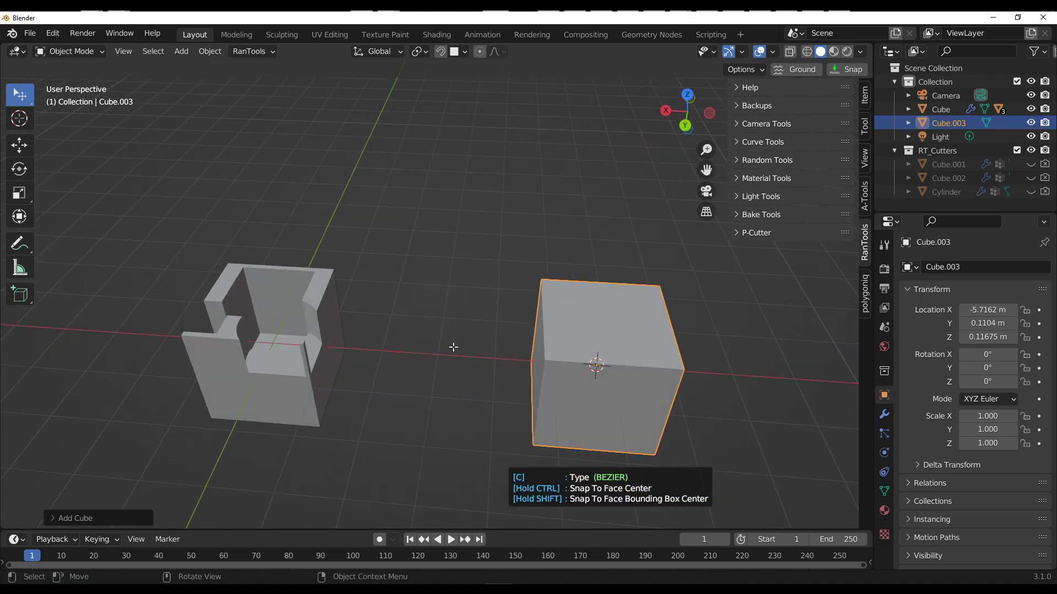
{"action": "left_click", "coordinate": [318, 279]}
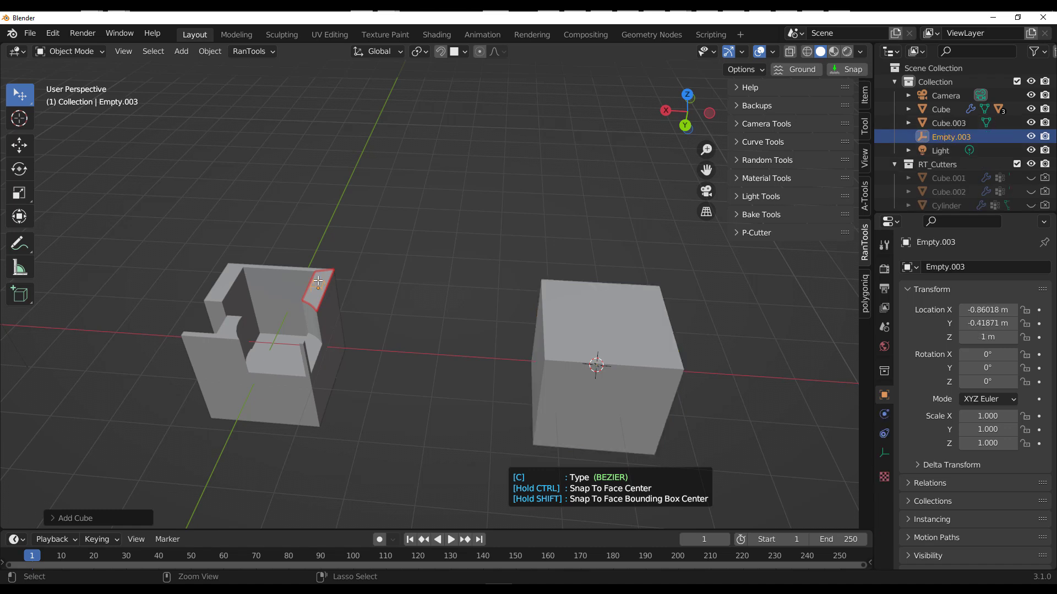
{"action": "left_click", "coordinate": [546, 283]}
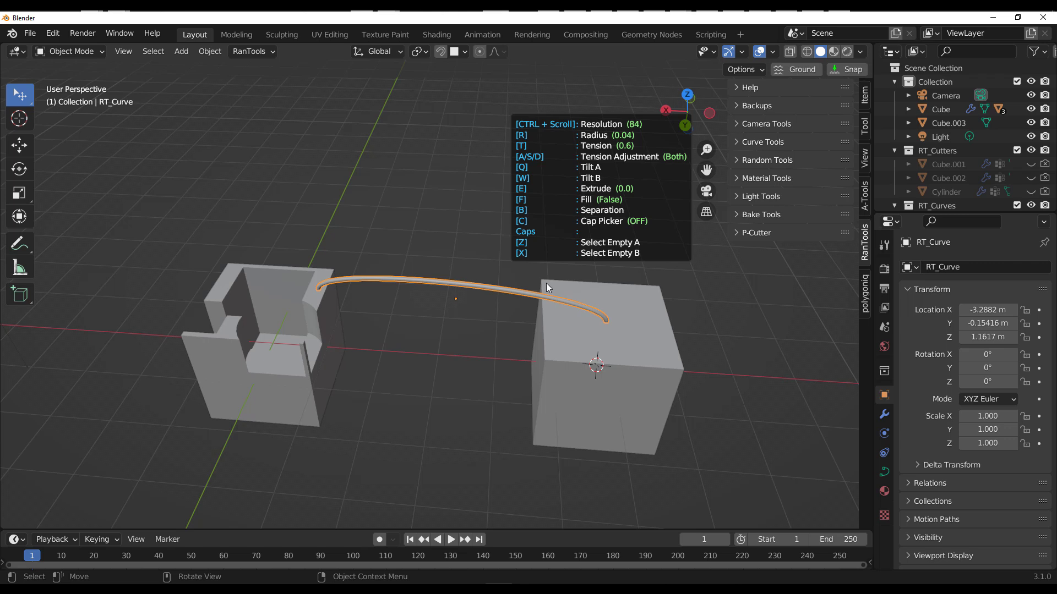
- Set the cable's radius to about 0.062 and its tension to about 2.574, and finish the cable
{"action": "key", "text": "r"}
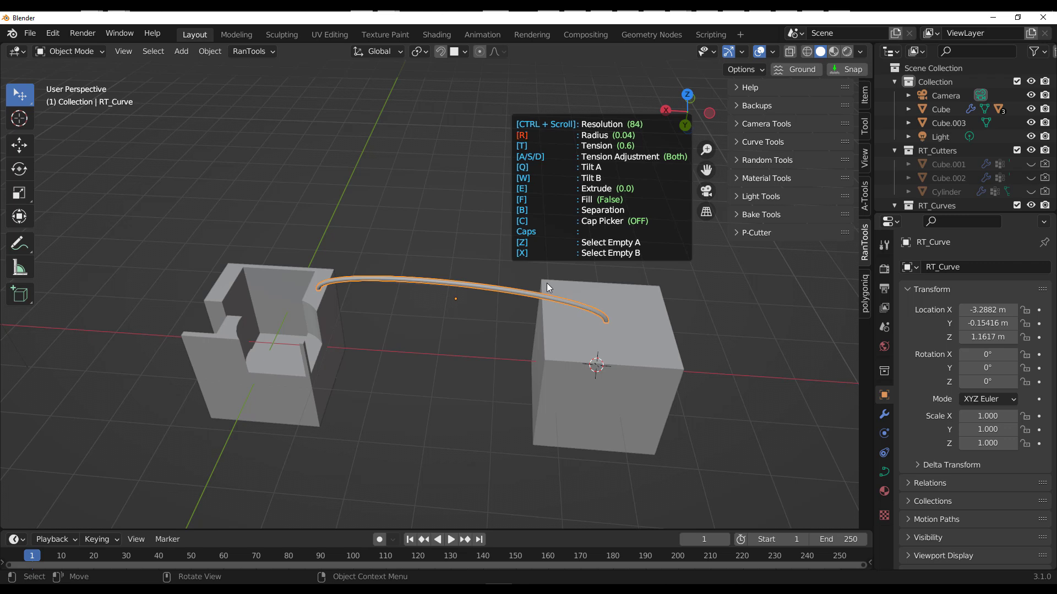
{"action": "left_click", "coordinate": [530, 292]}
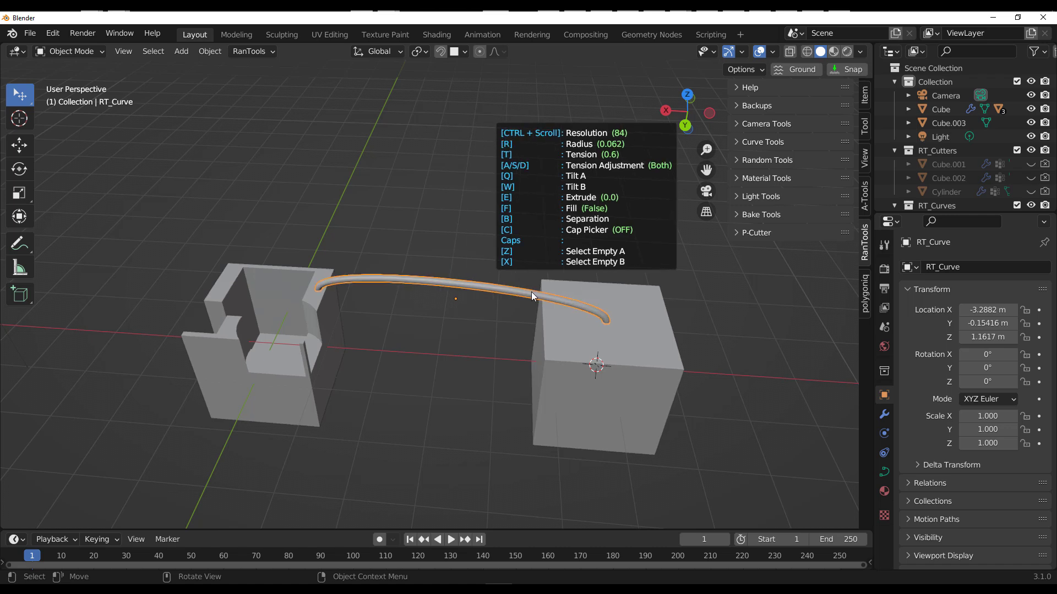
{"action": "key", "text": "t"}
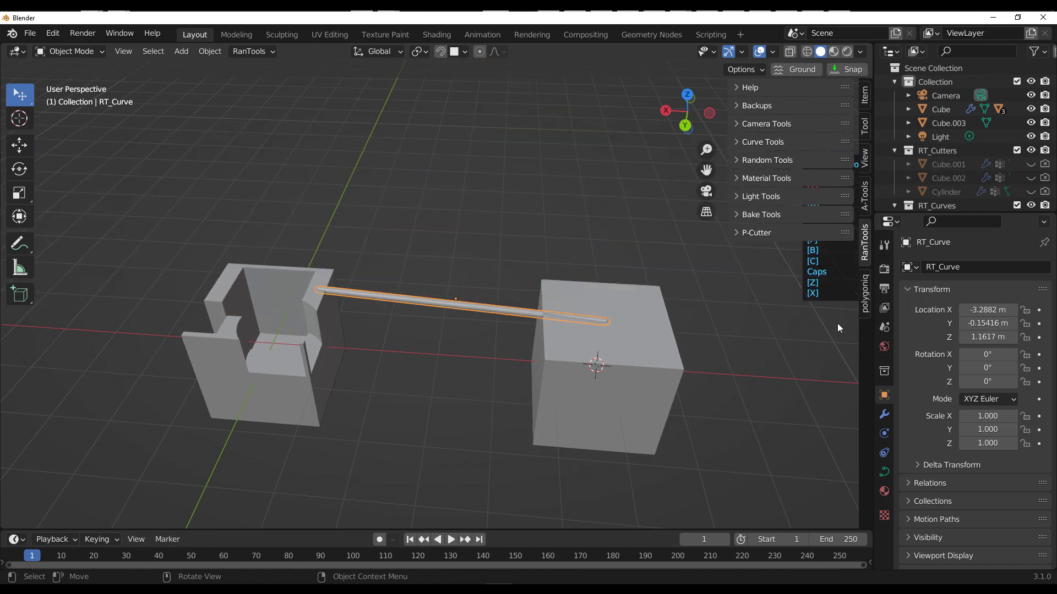
{"action": "key", "text": "t"}
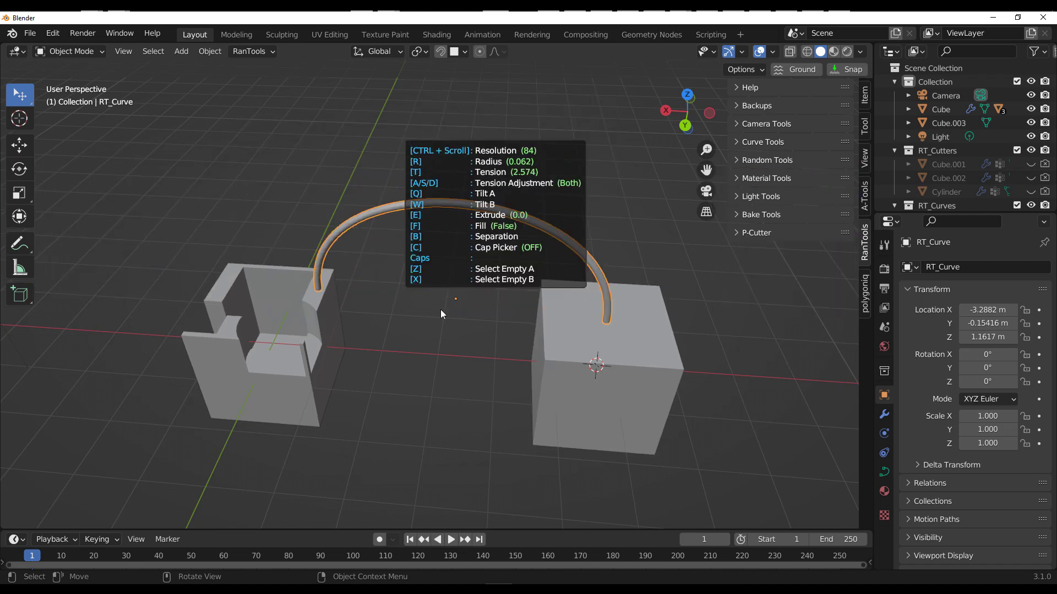
{"action": "left_click", "coordinate": [440, 310]}
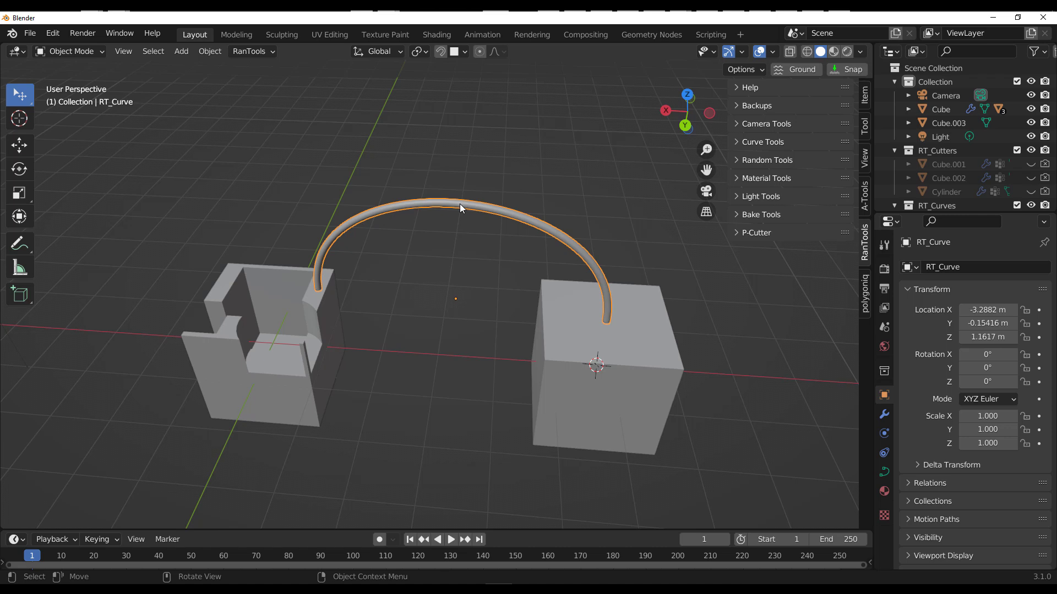
- Turn the cable into radial multiple wires, trying a strand count of 11 and returning to 3
{"action": "key", "text": "shift+v"}
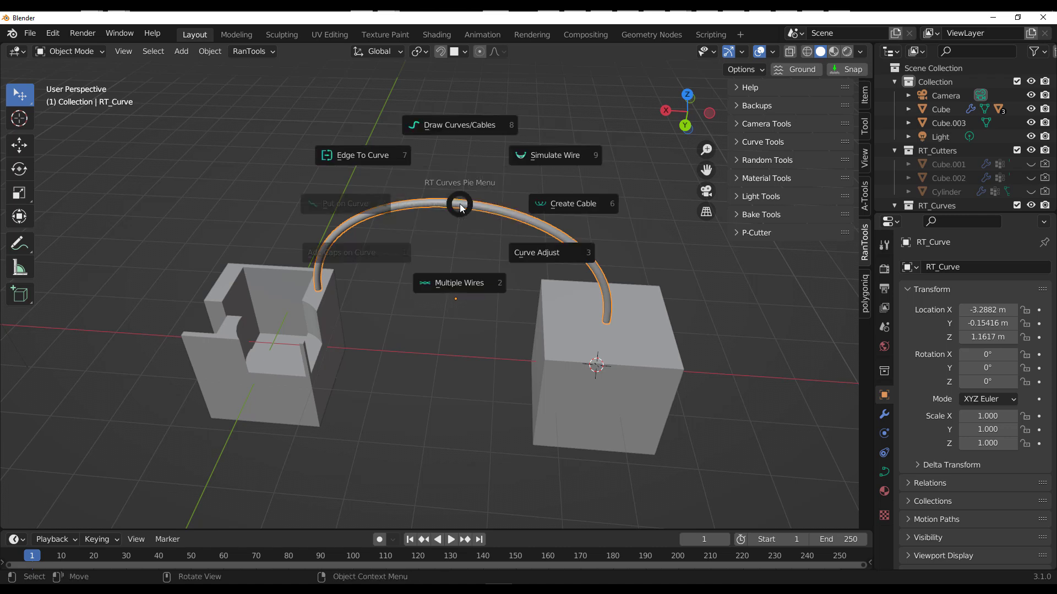
{"action": "left_click", "coordinate": [469, 283]}
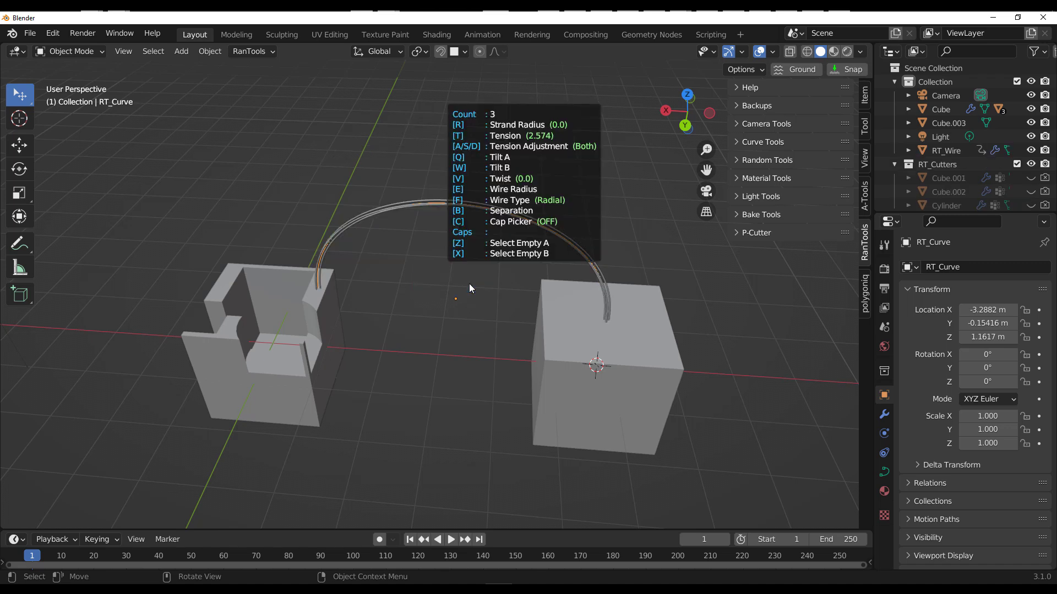
{"action": "scroll", "coordinate": [469, 283], "scroll_direction": "up", "scroll_amount": 4}
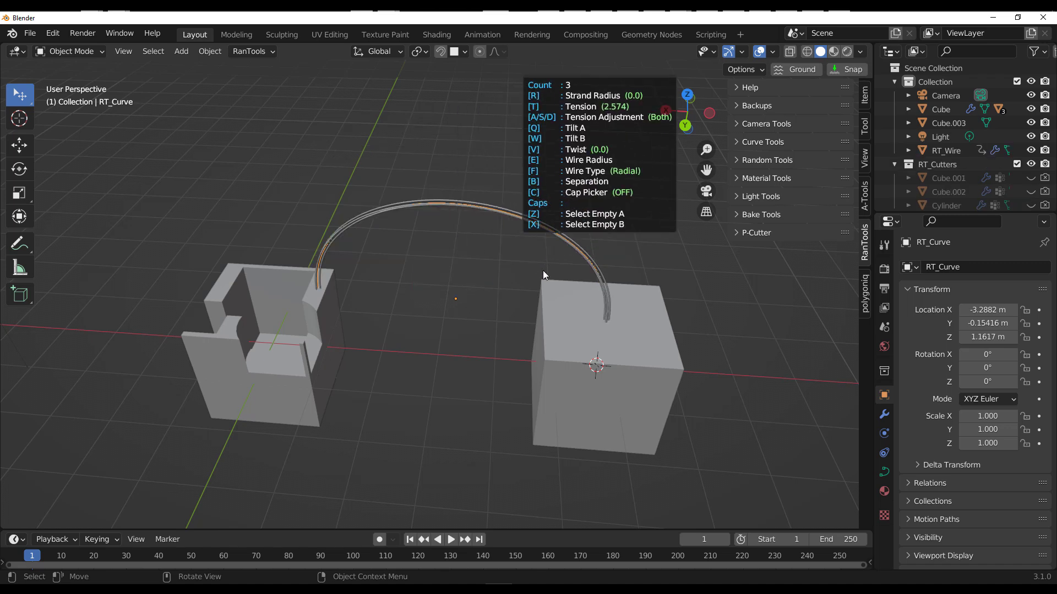
{"action": "scroll", "coordinate": [543, 275], "scroll_direction": "up", "scroll_amount": 5}
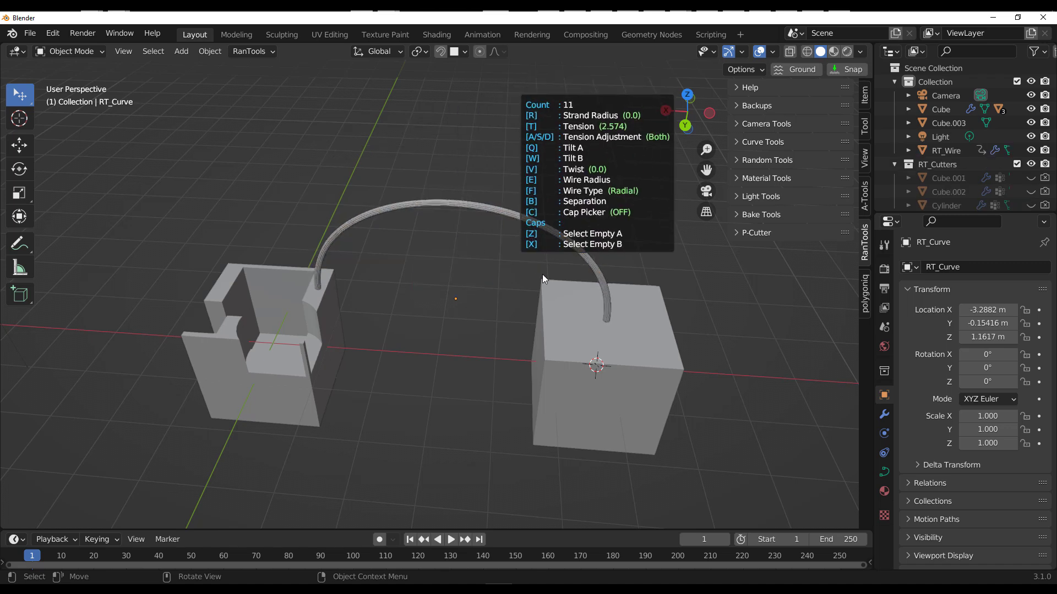
{"action": "scroll", "coordinate": [543, 275], "scroll_direction": "down", "scroll_amount": 6}
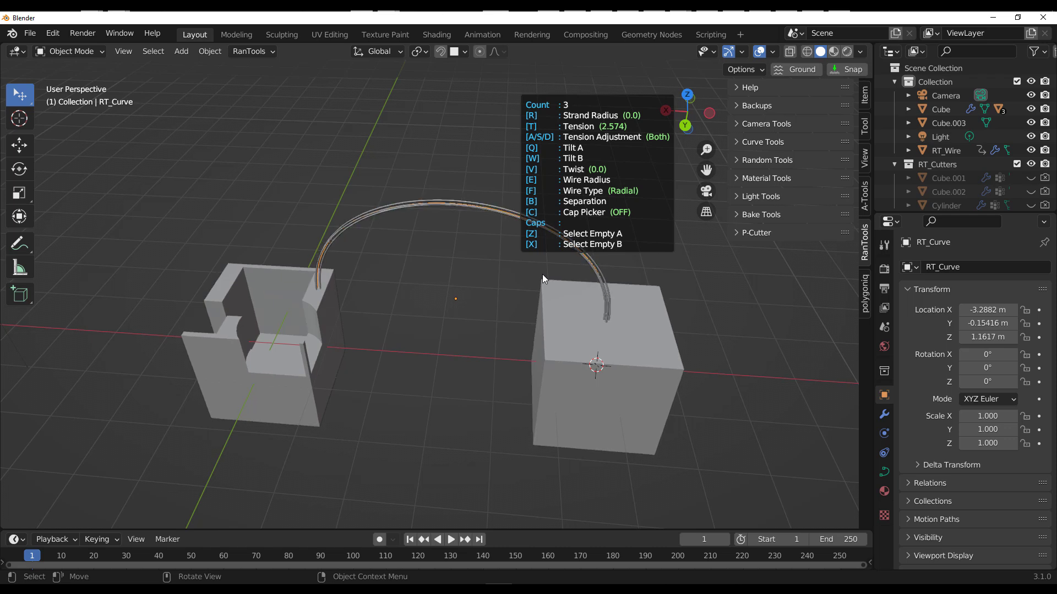
- Twist the wire strands tightly around each other, finish the wires and inspect them along the arch
{"action": "key", "text": "v"}
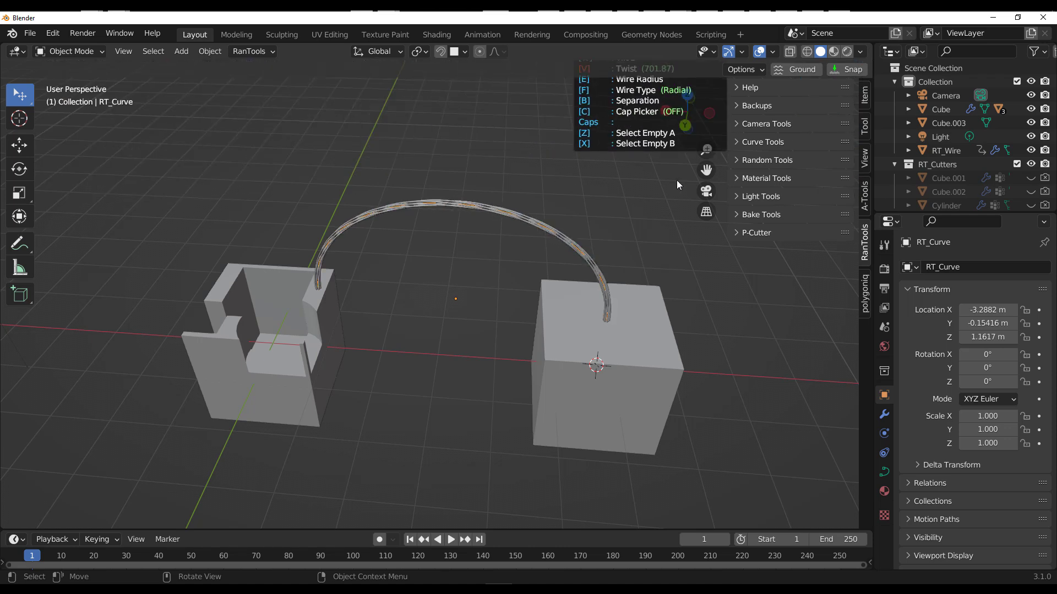
{"action": "left_click", "coordinate": [757, 230]}
{"action": "scroll", "coordinate": [489, 187], "scroll_direction": "up", "scroll_amount": 3}
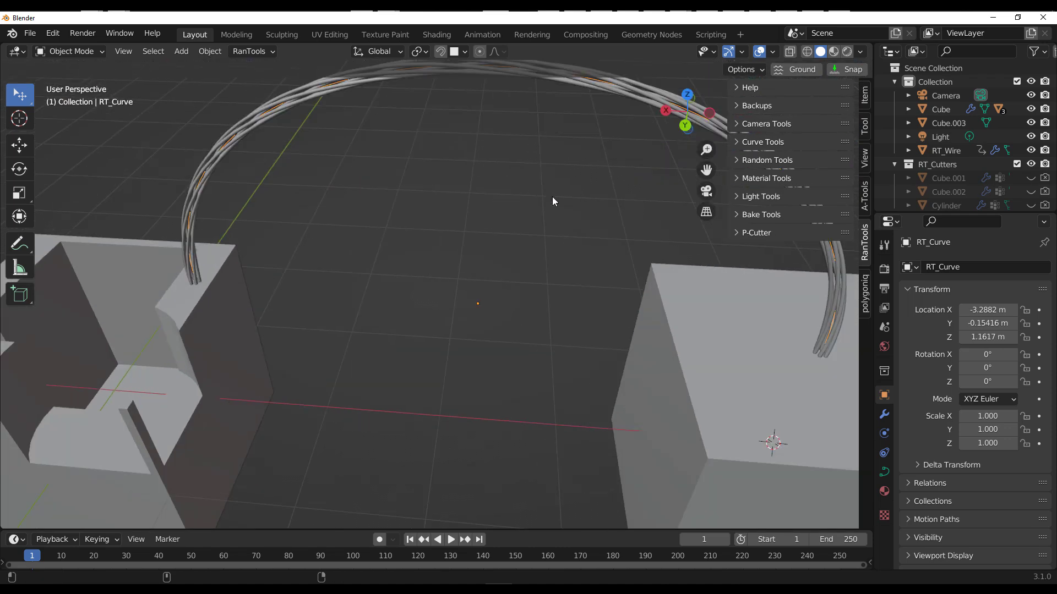
{"action": "middle_click_drag", "start_coordinate": [571, 190], "coordinate": [464, 210]}
{"action": "scroll", "coordinate": [495, 226], "scroll_direction": "up", "scroll_amount": 2}
{"action": "left_click", "coordinate": [686, 310]}
{"action": "middle_click_drag", "start_coordinate": [686, 310], "coordinate": [616, 324]}
{"action": "scroll", "coordinate": [611, 309], "scroll_direction": "down", "scroll_amount": 4}
{"action": "middle_click_drag", "start_coordinate": [551, 300], "coordinate": [648, 300]}
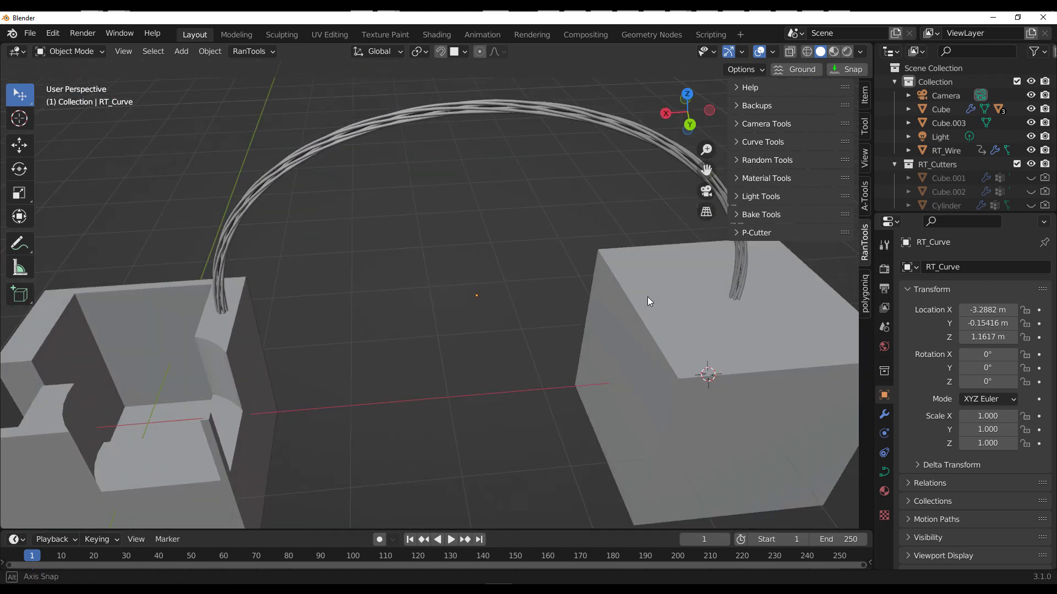
{"action": "scroll", "coordinate": [425, 269], "scroll_direction": "down", "scroll_amount": 3}
{"action": "scroll", "coordinate": [428, 274], "scroll_direction": "up", "scroll_amount": 2}
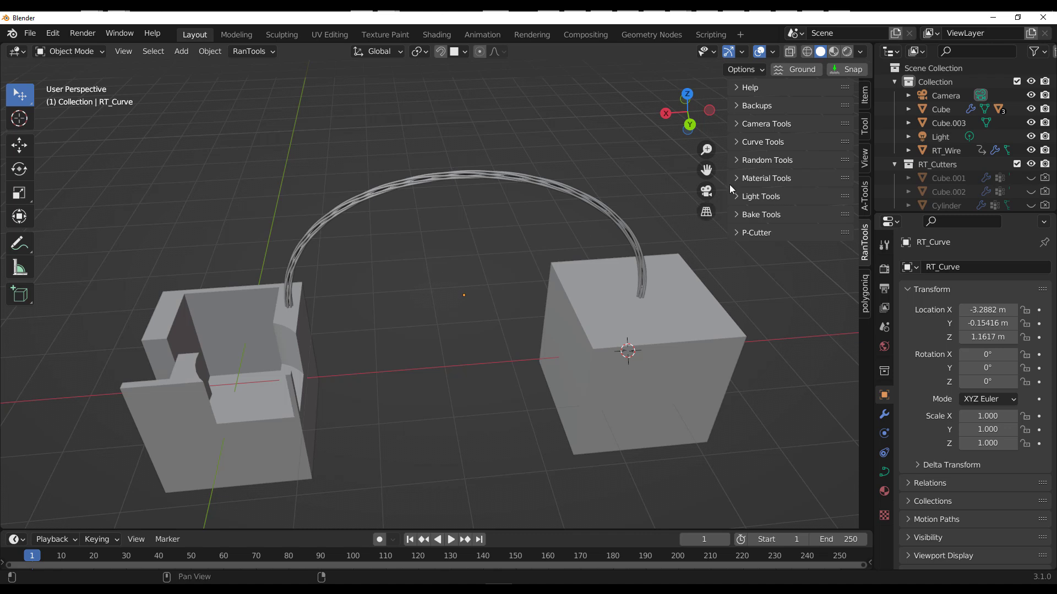
- Expand the Curve Tools section and clear the scene of both cubes, the twisted wires and their guide curve
{"action": "left_click", "coordinate": [748, 144]}
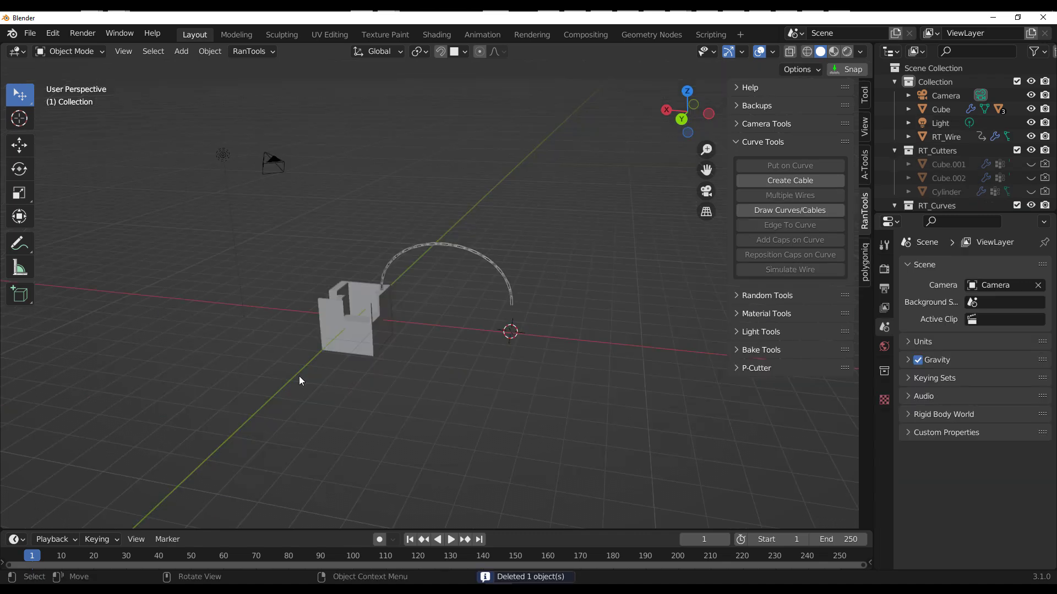
{"action": "left_click", "coordinate": [371, 332]}
{"action": "key", "text": "Delete"}
{"action": "left_click", "coordinate": [451, 244]}
{"action": "key", "text": "Delete"}
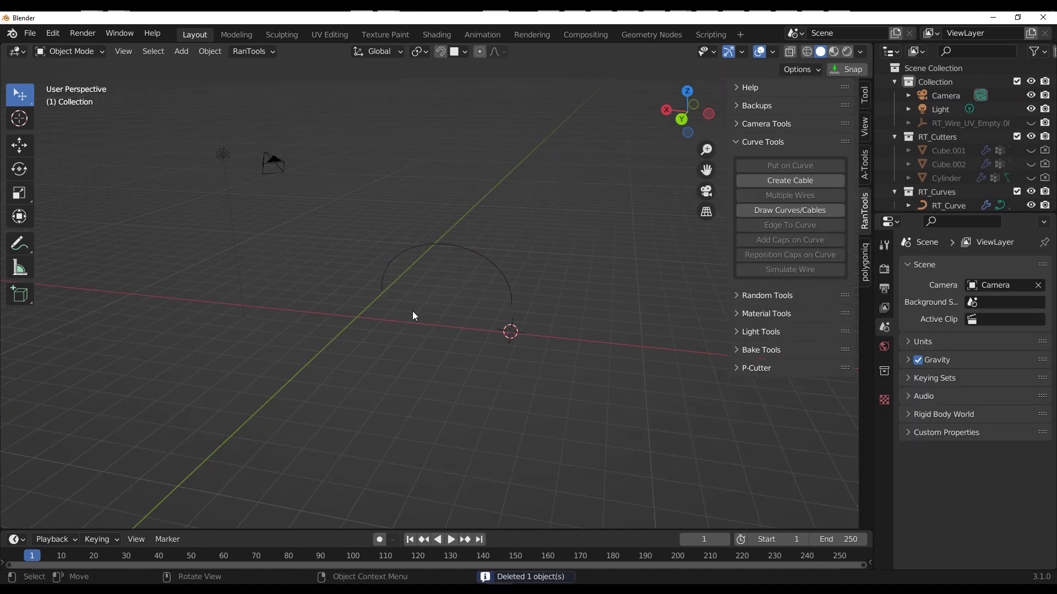
{"action": "middle_click_drag", "start_coordinate": [434, 335], "coordinate": [446, 249]}
{"action": "left_click", "coordinate": [445, 244]}
{"action": "key", "text": "Delete"}
- Add a monkey mesh near the world origin and give it a level 1 subdivision
{"action": "scroll", "coordinate": [374, 305], "scroll_direction": "up", "scroll_amount": 3}
{"action": "key", "text": "shift+a"}
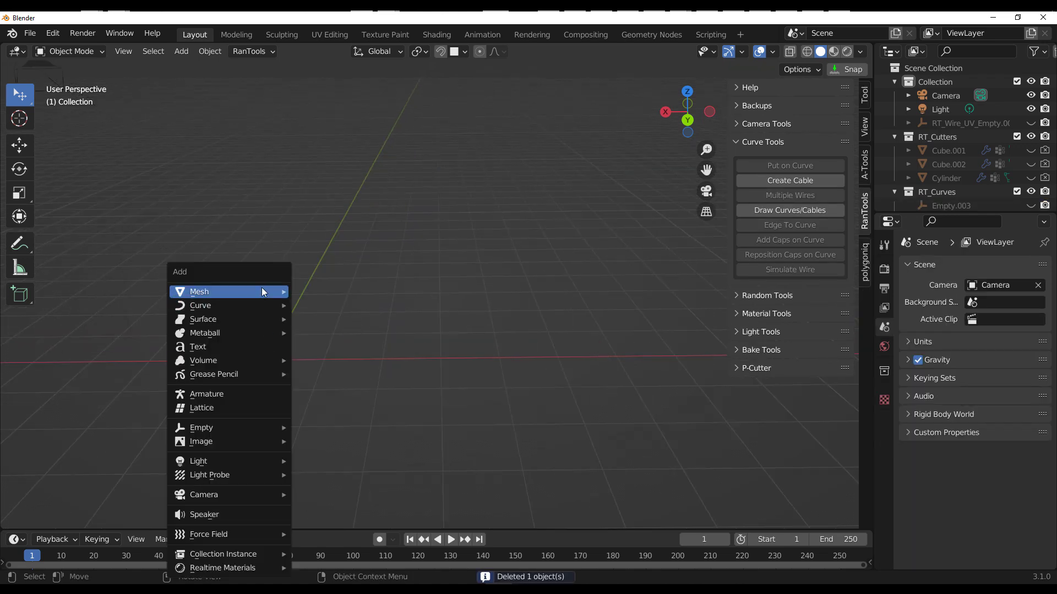
{"action": "mouse_move", "coordinate": [262, 290]}
{"action": "left_click", "coordinate": [339, 421]}
{"action": "middle_click_drag", "start_coordinate": [403, 404], "coordinate": [484, 355]}
{"action": "key", "text": "ctrl+1"}
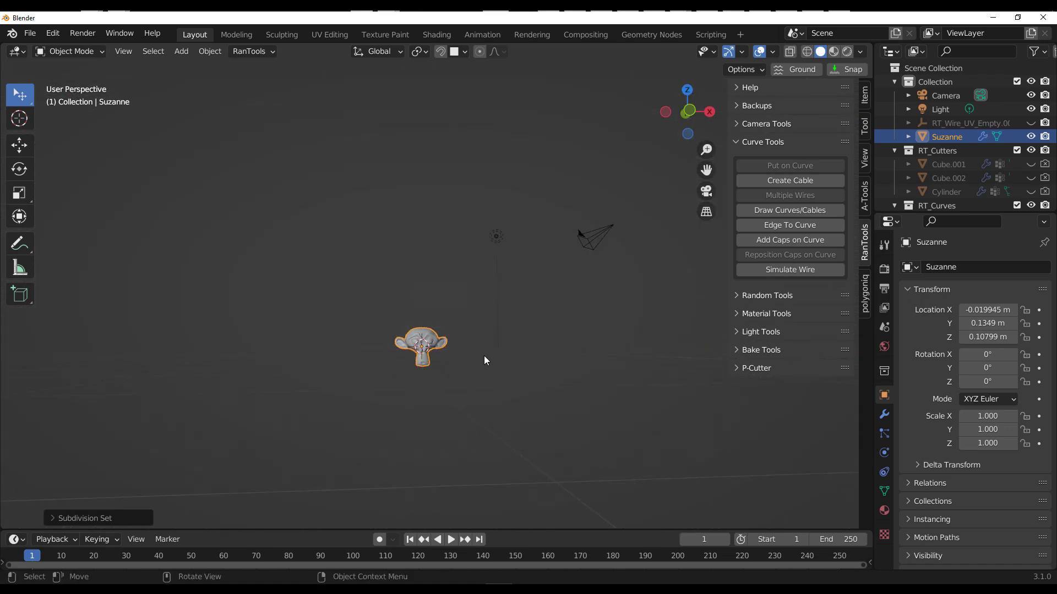
- Move the monkey up to about Z 1.02 m and along X to about 0.037 m
{"action": "scroll", "coordinate": [484, 355], "scroll_direction": "up", "scroll_amount": 5}
{"action": "left_click", "coordinate": [24, 144]}
{"action": "left_click_drag", "start_coordinate": [402, 377], "coordinate": [437, 352]}
{"action": "middle_click_drag", "start_coordinate": [437, 357], "coordinate": [498, 440]}
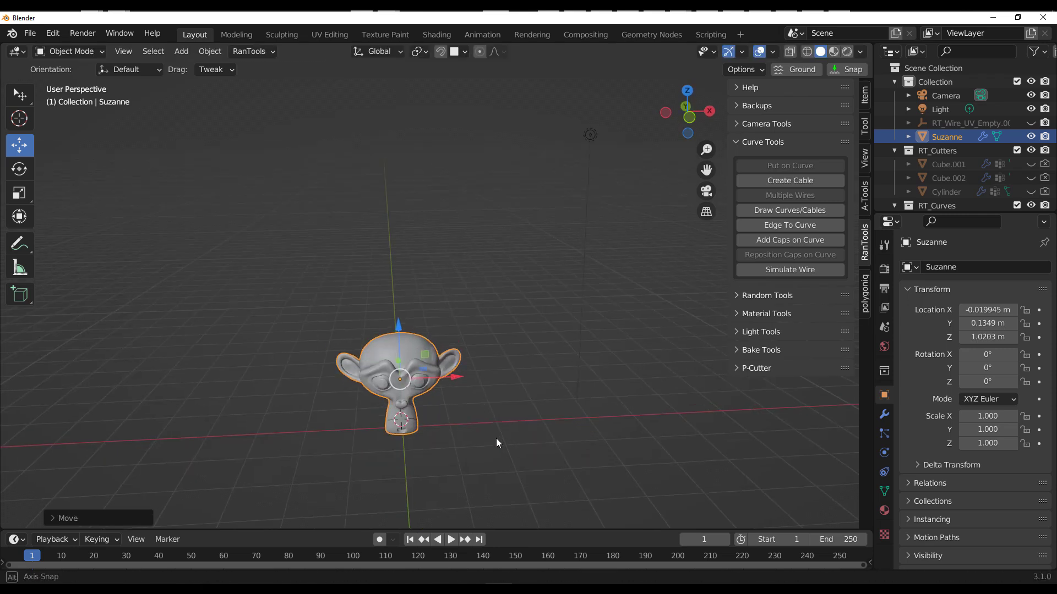
{"action": "left_click_drag", "start_coordinate": [454, 379], "coordinate": [458, 376]}
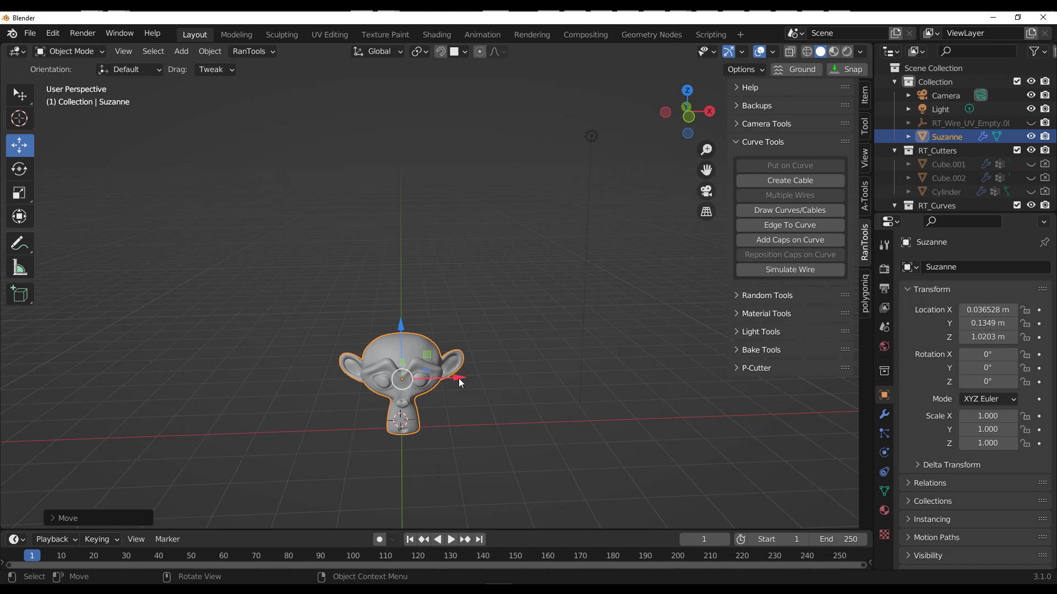
{"action": "key", "text": "ctrl+shift+b"}
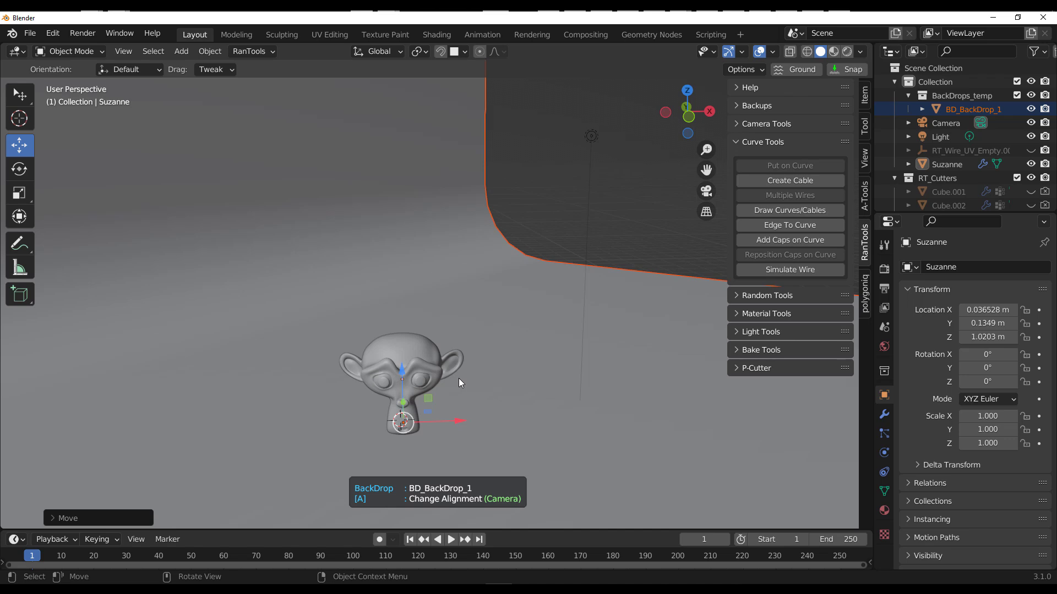
{"action": "key", "text": "a"}
{"action": "key", "text": "a"}
{"action": "key", "text": "a"}
{"action": "key", "text": "Escape"}
{"action": "scroll", "coordinate": [460, 355], "scroll_direction": "down", "scroll_amount": 6}
{"action": "middle_click_drag", "start_coordinate": [431, 331], "coordinate": [427, 344]}
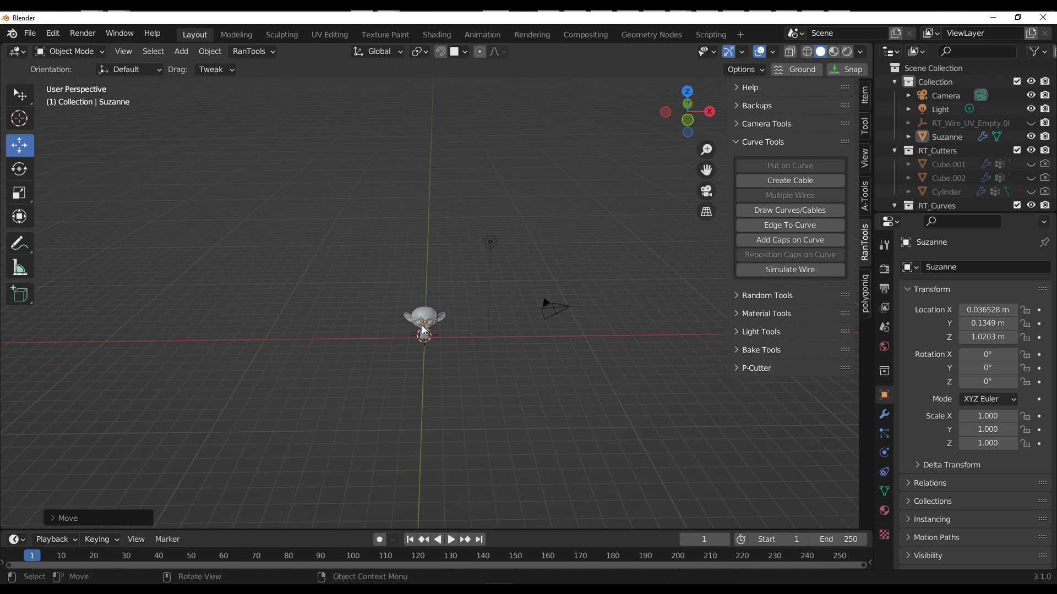
- Add a backdrop around the monkey with Camera alignment, previewing the available shapes and finishing with BD_BackDrop_2
{"action": "left_click", "coordinate": [423, 321]}
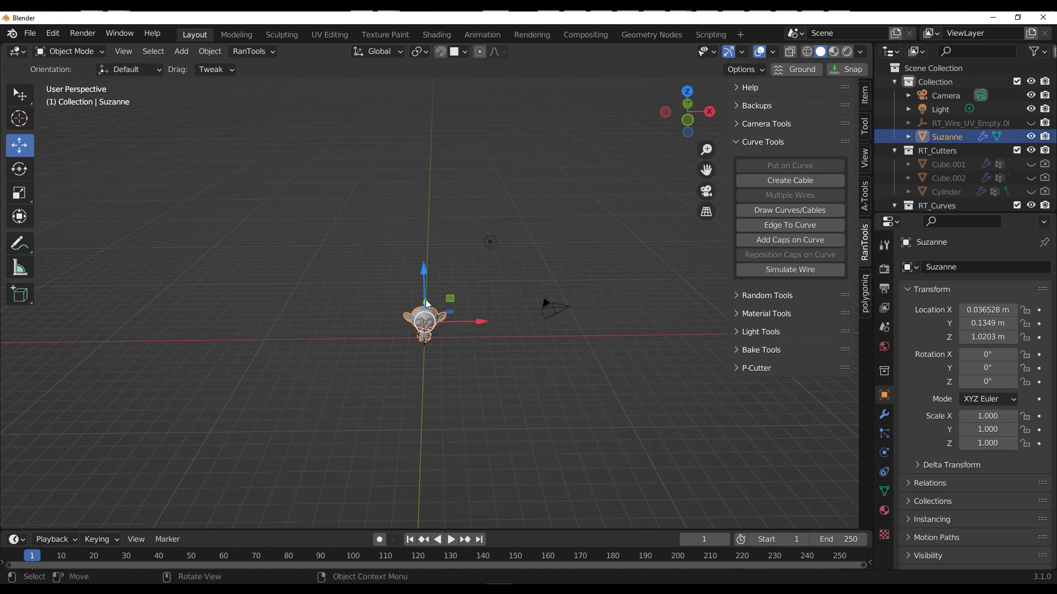
{"action": "key", "text": "ctrl+shift+b"}
{"action": "scroll", "coordinate": [424, 307], "scroll_direction": "up", "scroll_amount": 4}
{"action": "scroll", "coordinate": [422, 306], "scroll_direction": "down", "scroll_amount": 4}
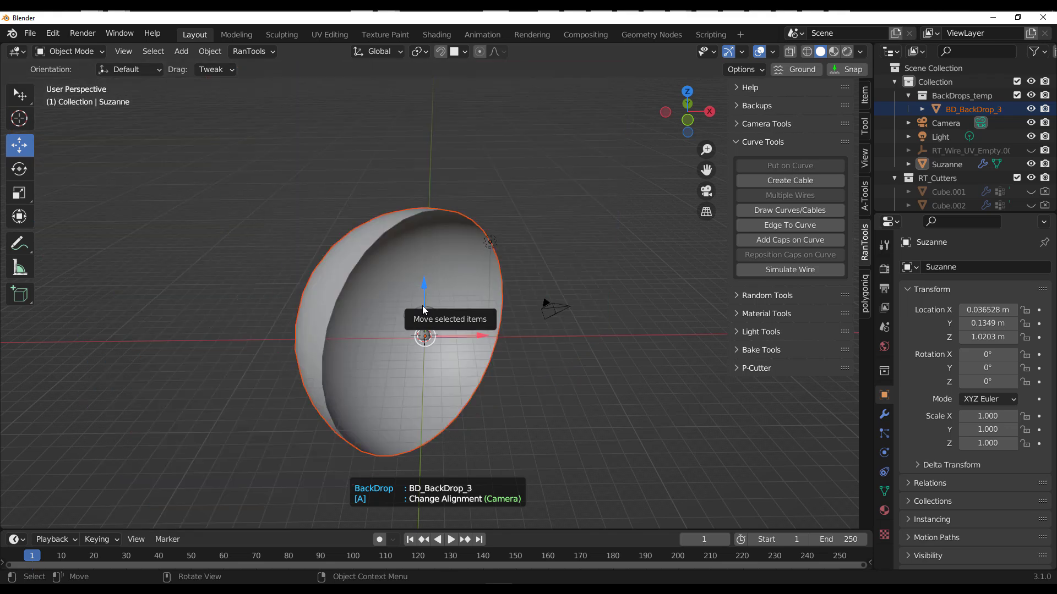
{"action": "scroll", "coordinate": [424, 310], "scroll_direction": "up", "scroll_amount": 1}
{"action": "scroll", "coordinate": [425, 310], "scroll_direction": "down", "scroll_amount": 1}
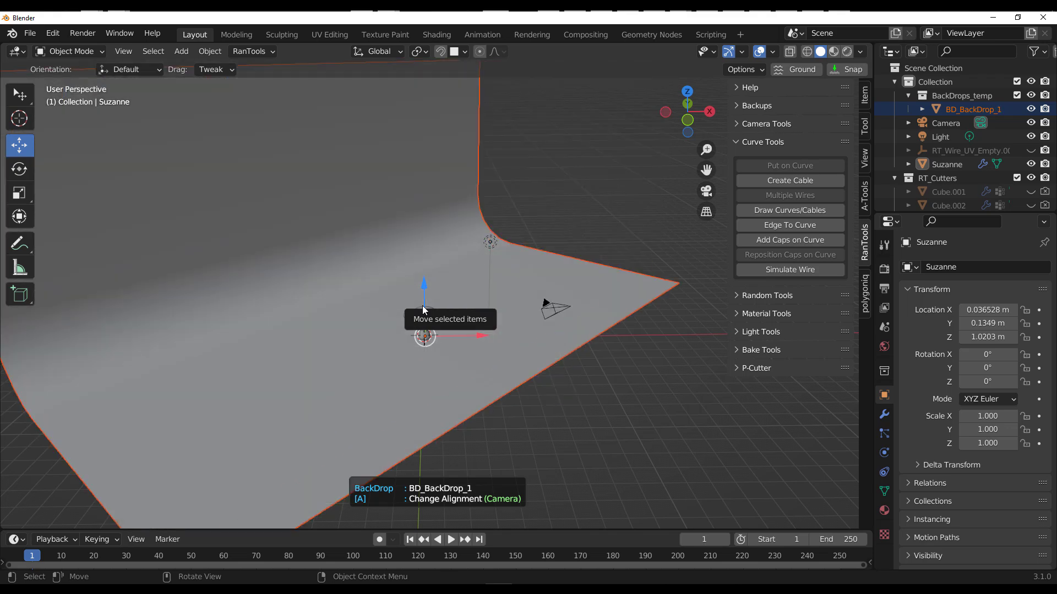
{"action": "scroll", "coordinate": [424, 309], "scroll_direction": "up", "scroll_amount": 1}
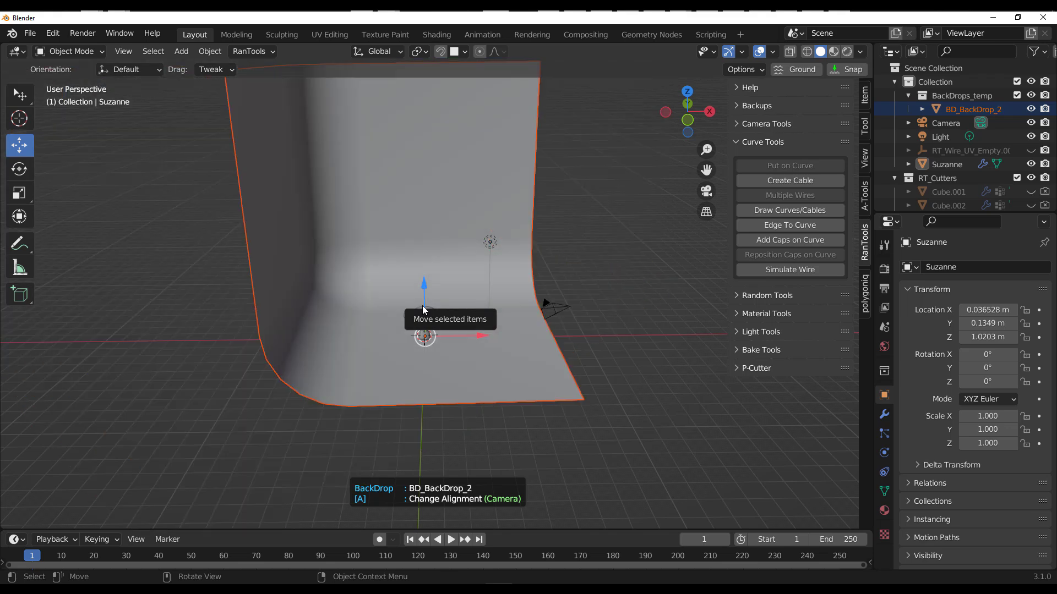
{"action": "left_click", "coordinate": [423, 309]}
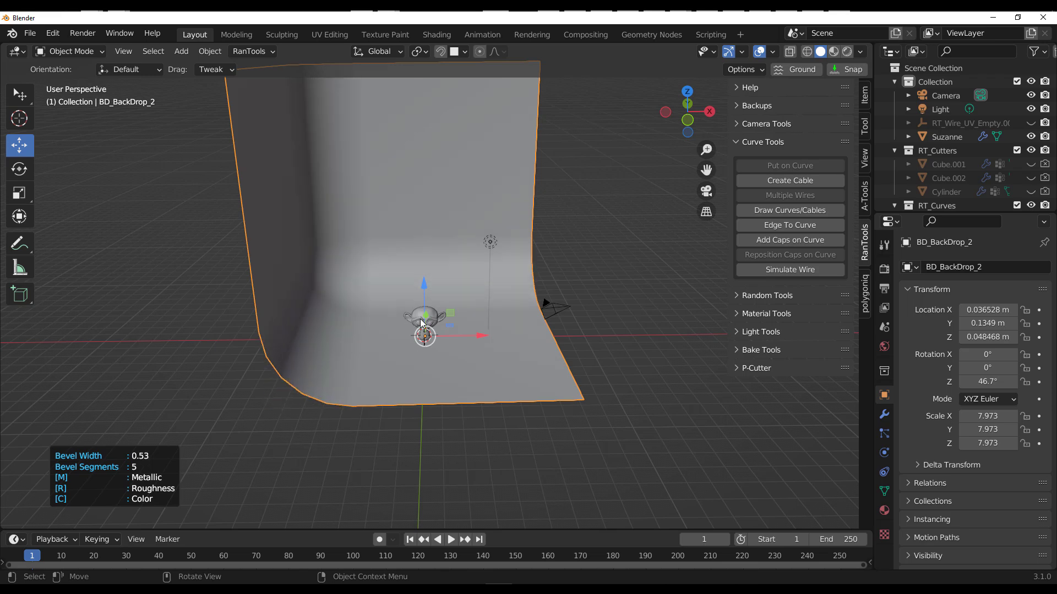
{"action": "left_click", "coordinate": [545, 300]}
{"action": "middle_click_drag", "start_coordinate": [545, 300], "coordinate": [572, 213]}
{"action": "scroll", "coordinate": [468, 364], "scroll_direction": "up", "scroll_amount": 4}
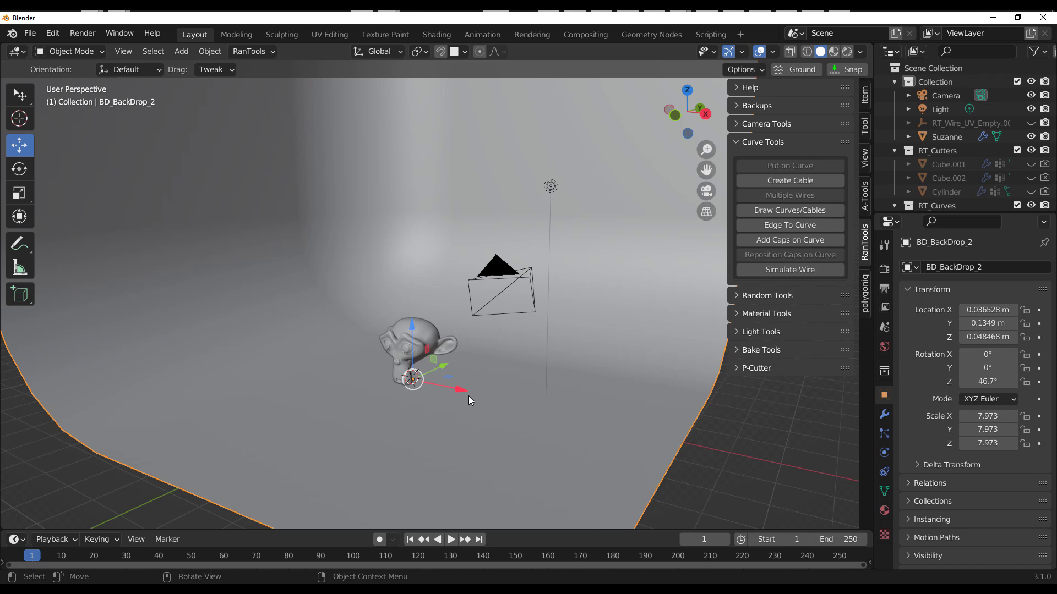
- Delete the scene's existing light and switch the viewport to rendered shading
{"action": "middle_click_drag", "start_coordinate": [405, 349], "coordinate": [418, 358]}
{"action": "scroll", "coordinate": [422, 378], "scroll_direction": "up", "scroll_amount": 5}
{"action": "scroll", "coordinate": [424, 380], "scroll_direction": "down", "scroll_amount": 6}
{"action": "left_click", "coordinate": [540, 205]}
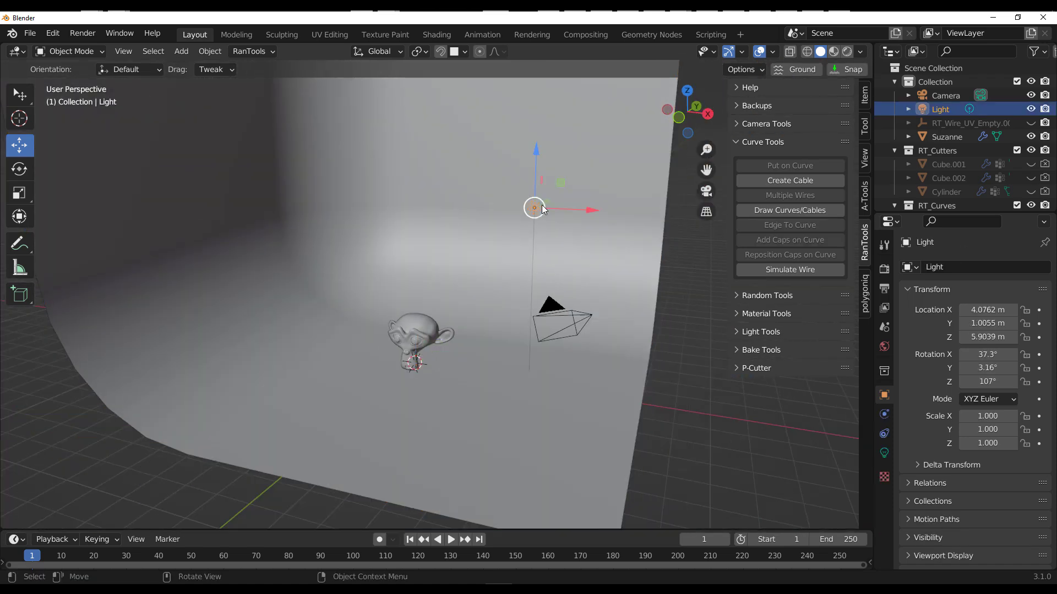
{"action": "key", "text": "Delete"}
{"action": "left_click", "coordinate": [847, 54]}
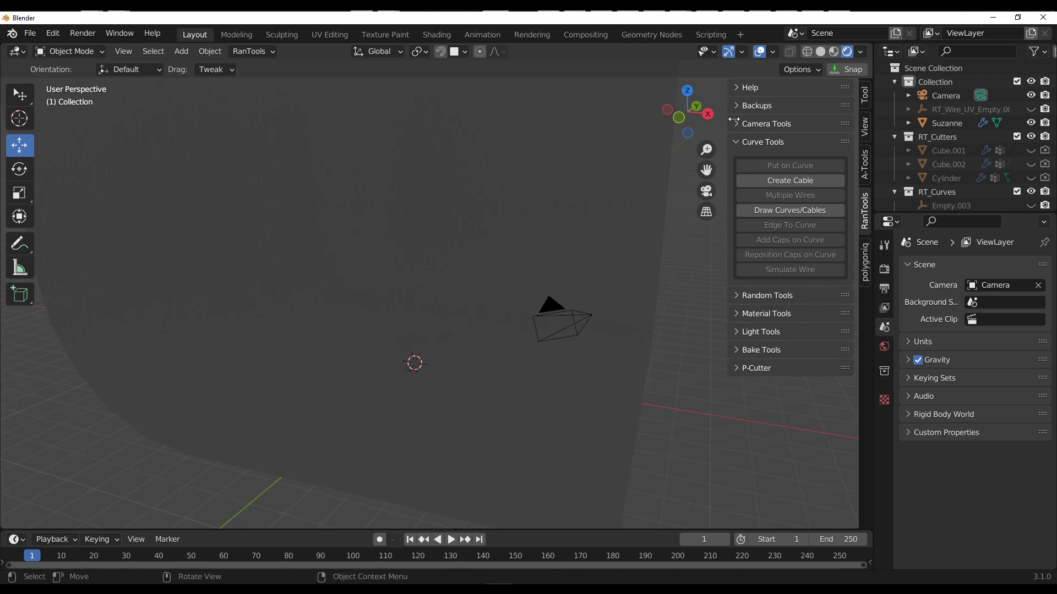
{"action": "left_click", "coordinate": [820, 51]}
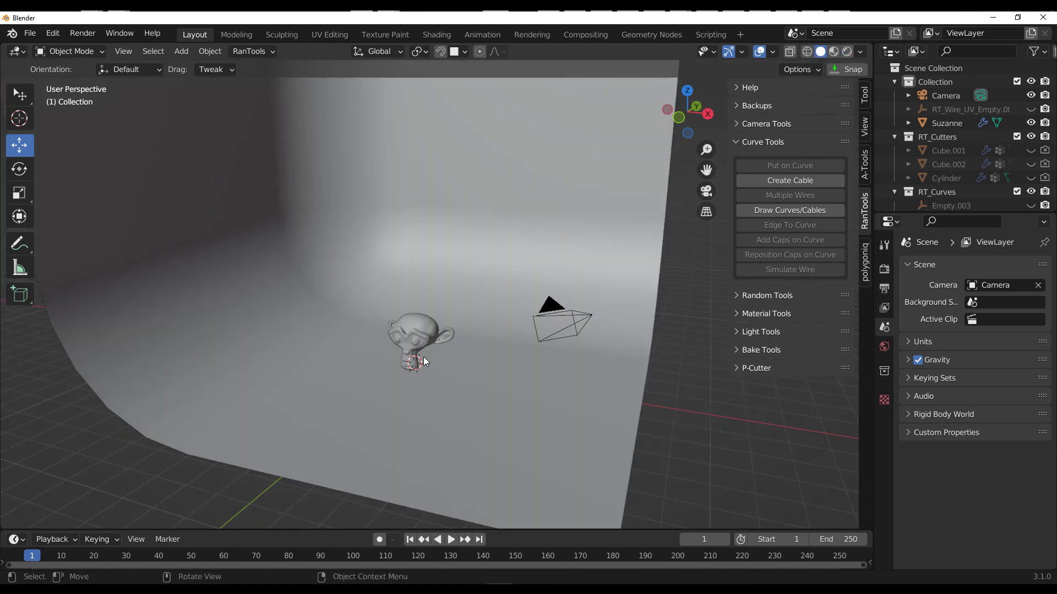
{"action": "left_click", "coordinate": [847, 52]}
- Add a light setup around the monkey, previewing the available presets and finishing with L_Light_5
{"action": "left_click", "coordinate": [420, 337]}
{"action": "scroll", "coordinate": [418, 348], "scroll_direction": "up", "scroll_amount": 3}
{"action": "middle_click_drag", "start_coordinate": [419, 356], "coordinate": [489, 366]}
{"action": "key", "text": "alt+l"}
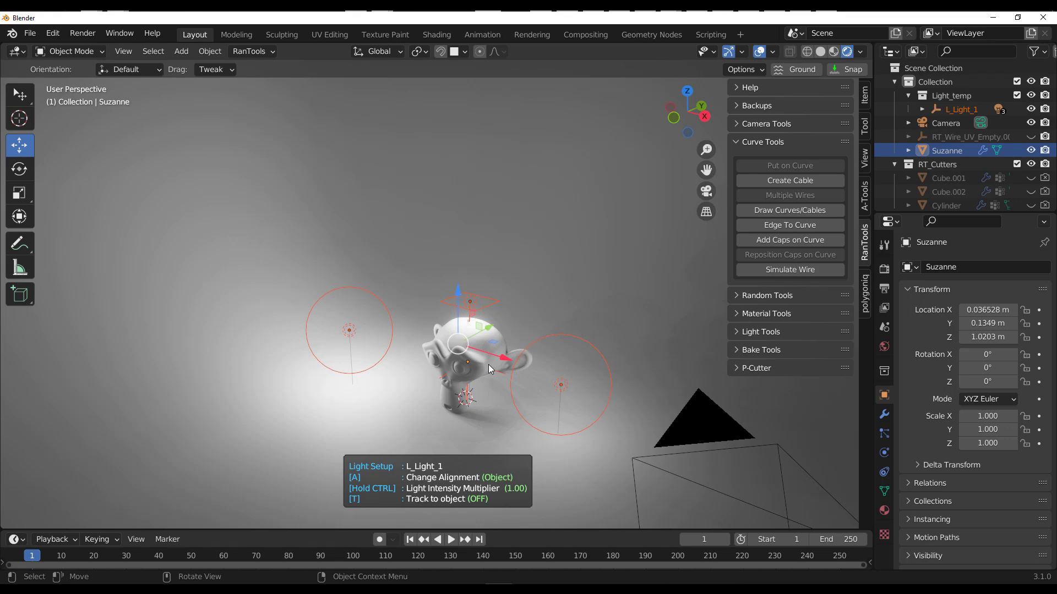
{"action": "scroll", "coordinate": [489, 368], "scroll_direction": "down", "scroll_amount": 5}
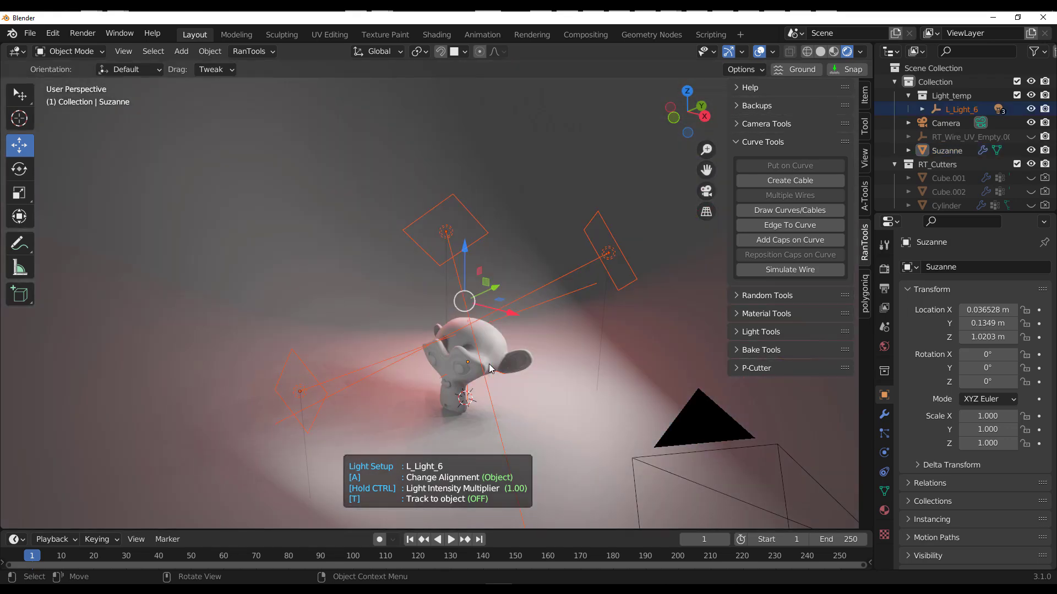
{"action": "scroll", "coordinate": [489, 369], "scroll_direction": "up", "scroll_amount": 2}
{"action": "scroll", "coordinate": [489, 369], "scroll_direction": "down", "scroll_amount": 3}
{"action": "scroll", "coordinate": [490, 369], "scroll_direction": "up", "scroll_amount": 1}
{"action": "scroll", "coordinate": [489, 368], "scroll_direction": "up", "scroll_amount": 5}
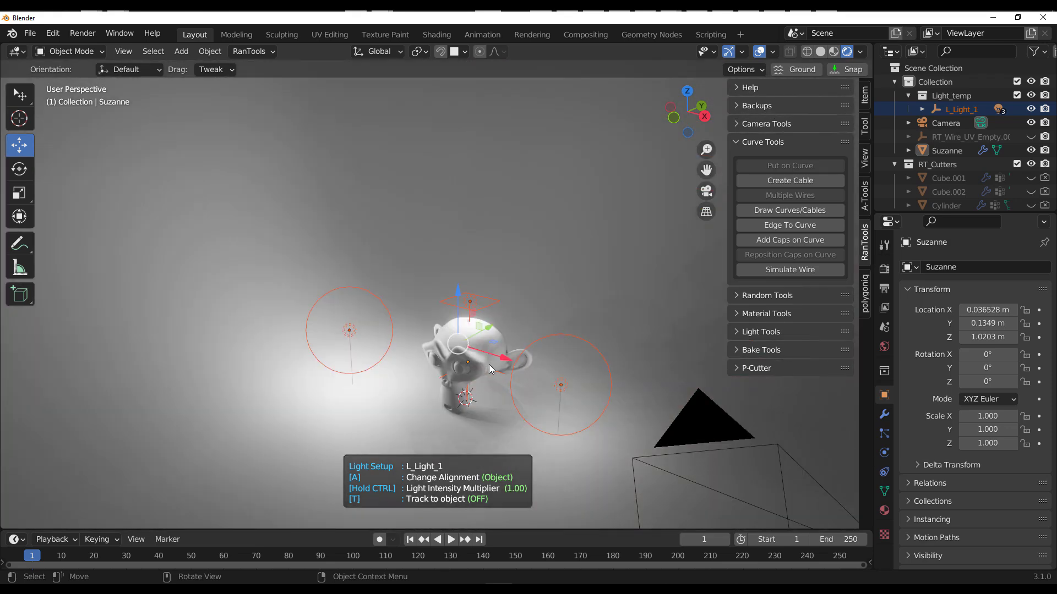
{"action": "scroll", "coordinate": [490, 369], "scroll_direction": "down", "scroll_amount": 4}
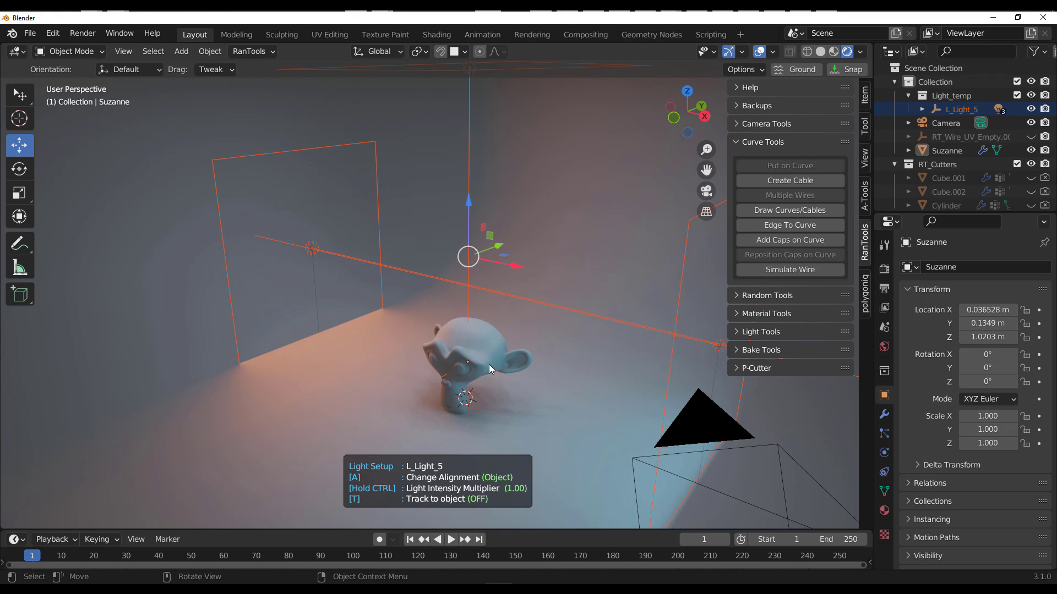
{"action": "left_click", "coordinate": [489, 364]}
- Add a second light setup, L_Light_2, over the monkey with Object alignment
{"action": "left_click", "coordinate": [430, 351]}
{"action": "key", "text": "alt+l"}
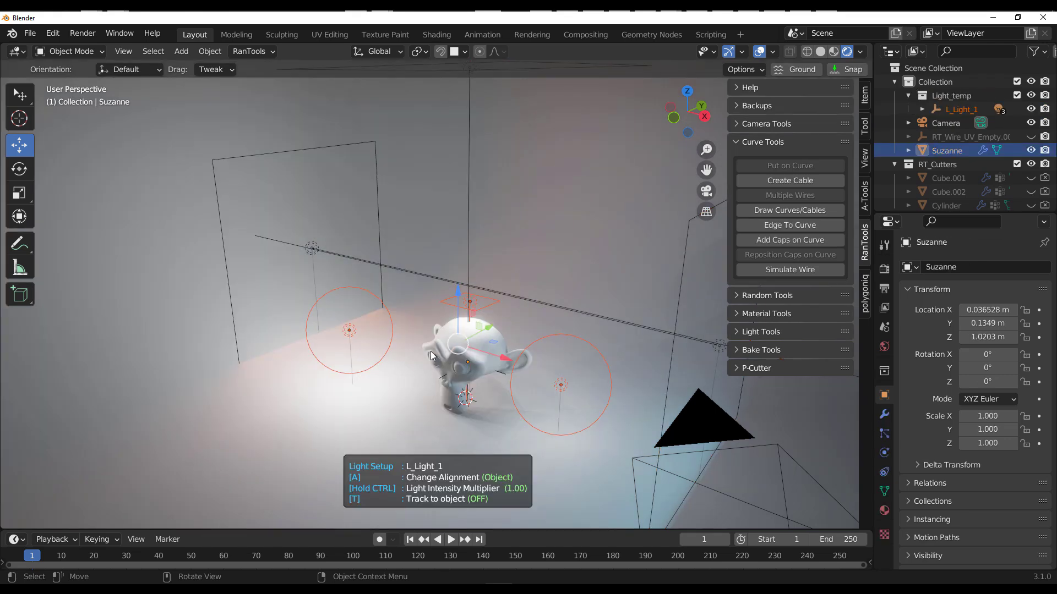
{"action": "scroll", "coordinate": [430, 351], "scroll_direction": "down", "scroll_amount": 1}
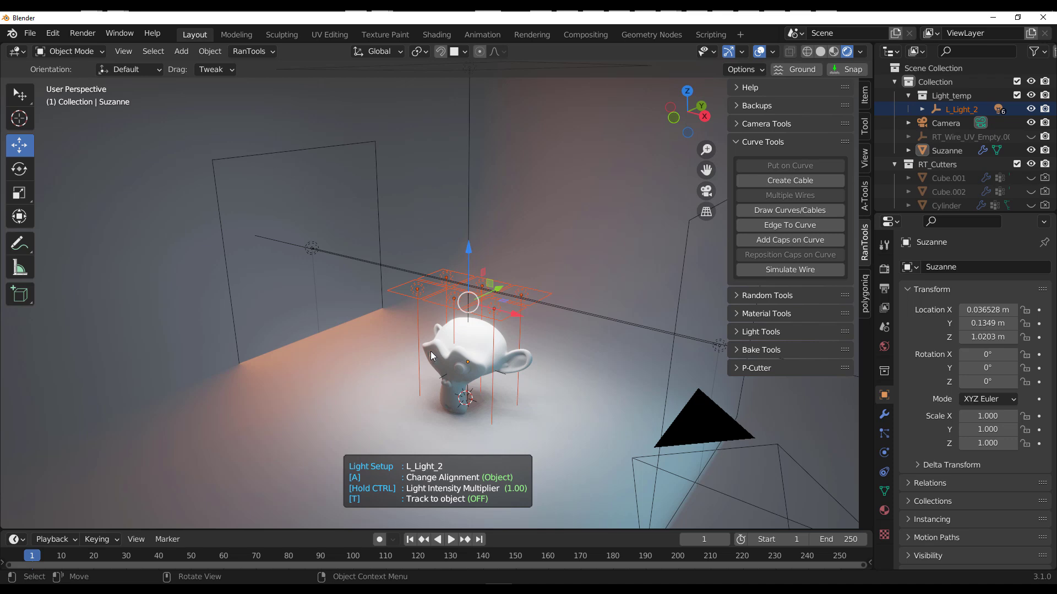
- Adjust the light intensity of the L_Light_2 setup, trying stronger and weaker levels before accepting one
{"action": "key", "text": "ctrl"}
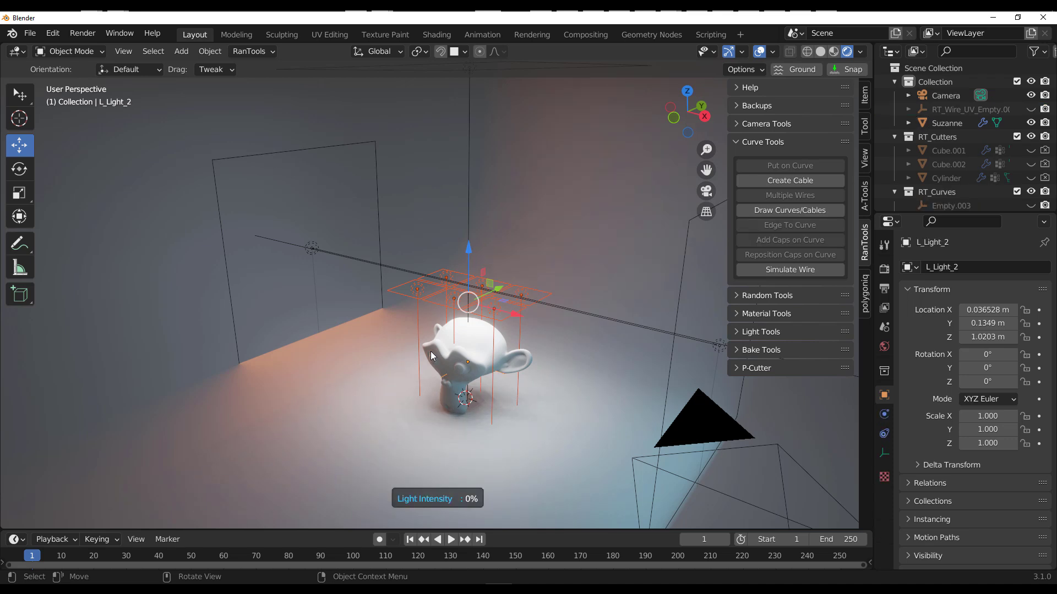
{"action": "mouse_move", "coordinate": [675, 335]}
{"action": "mouse_move", "coordinate": [452, 361]}
{"action": "mouse_move", "coordinate": [369, 360]}
{"action": "mouse_move", "coordinate": [639, 355]}
{"action": "mouse_move", "coordinate": [502, 359]}
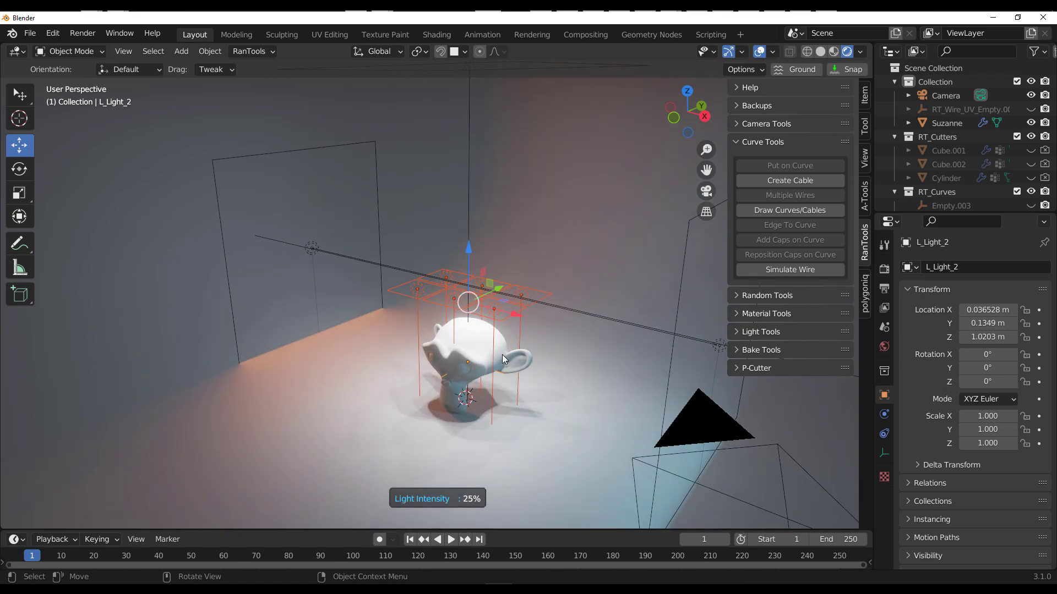
{"action": "mouse_move", "coordinate": [296, 375]}
{"action": "mouse_move", "coordinate": [392, 383]}
{"action": "left_click", "coordinate": [473, 494]}
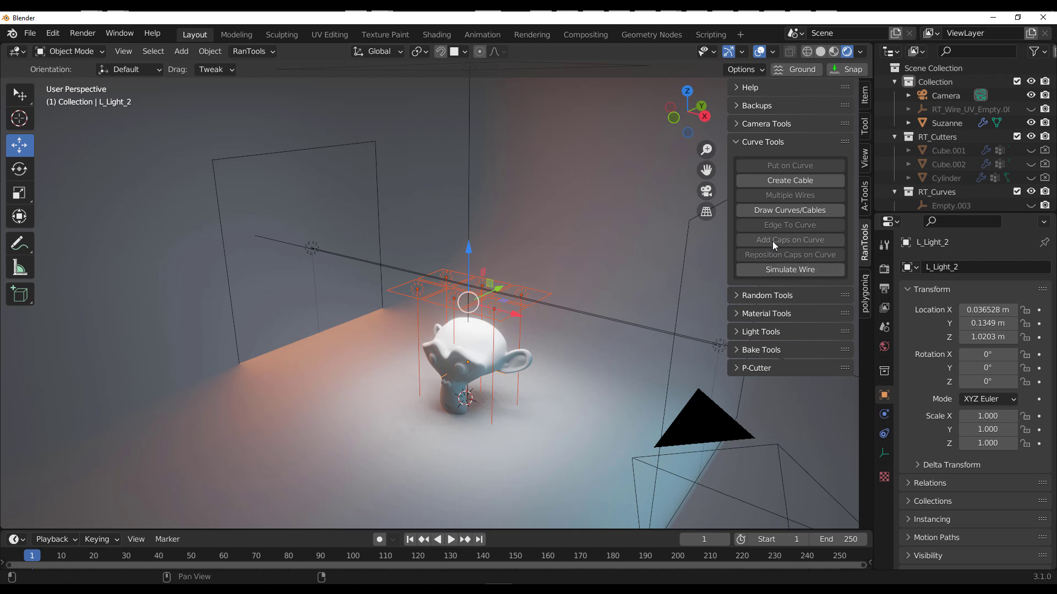
- Expand the Light Tools section and examine the colour and strength controls of both light groups
{"action": "left_click", "coordinate": [757, 332]}
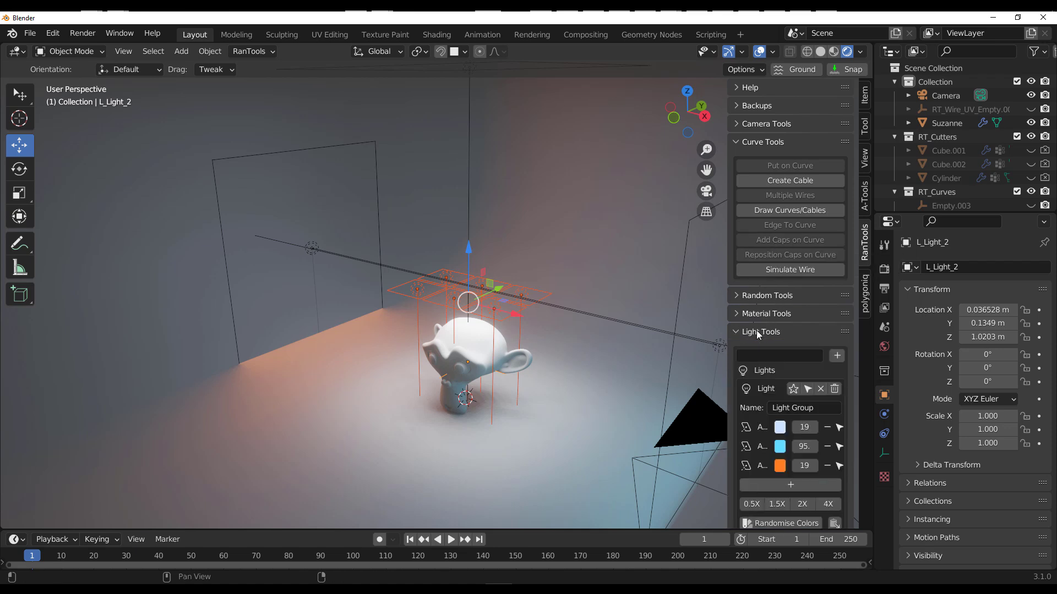
{"action": "scroll", "coordinate": [778, 369], "scroll_direction": "down", "scroll_amount": 5}
{"action": "scroll", "coordinate": [782, 357], "scroll_direction": "down", "scroll_amount": 6}
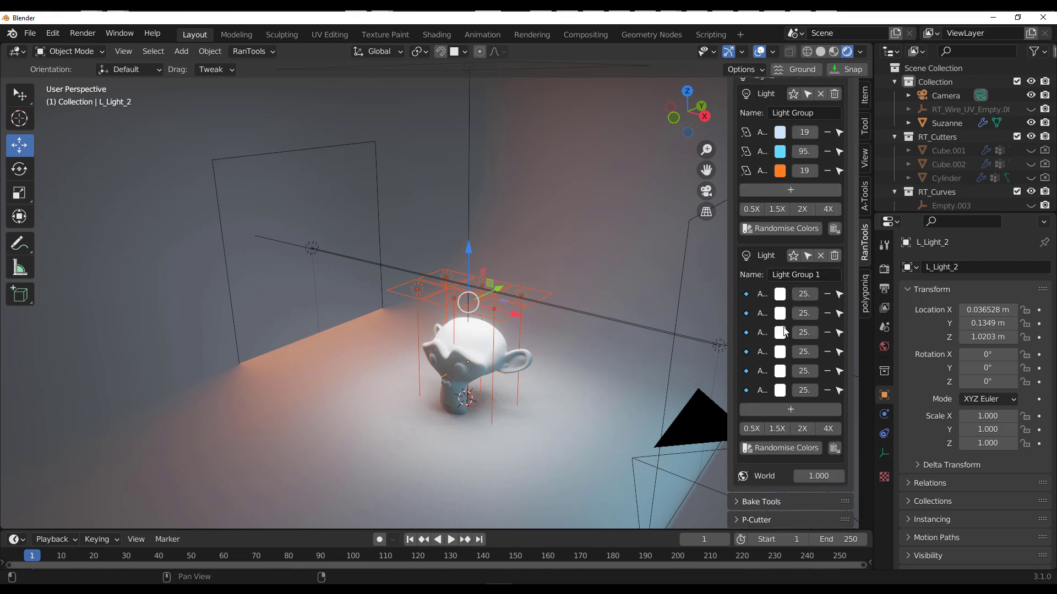
{"action": "middle_click_drag", "start_coordinate": [443, 366], "coordinate": [492, 365]}
{"action": "scroll", "coordinate": [492, 365], "scroll_direction": "down", "scroll_amount": 5}
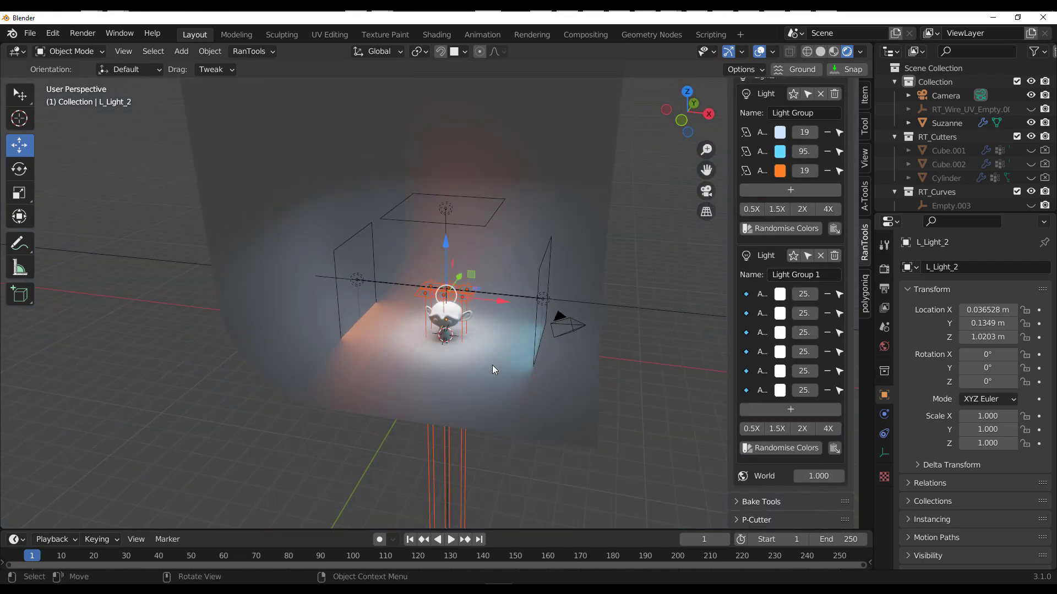
- Look through the camera and reframe it to face the monkey head-on, at about X 0.39, Y -10.63, Z 1.45 m
{"action": "left_click", "coordinate": [568, 328]}
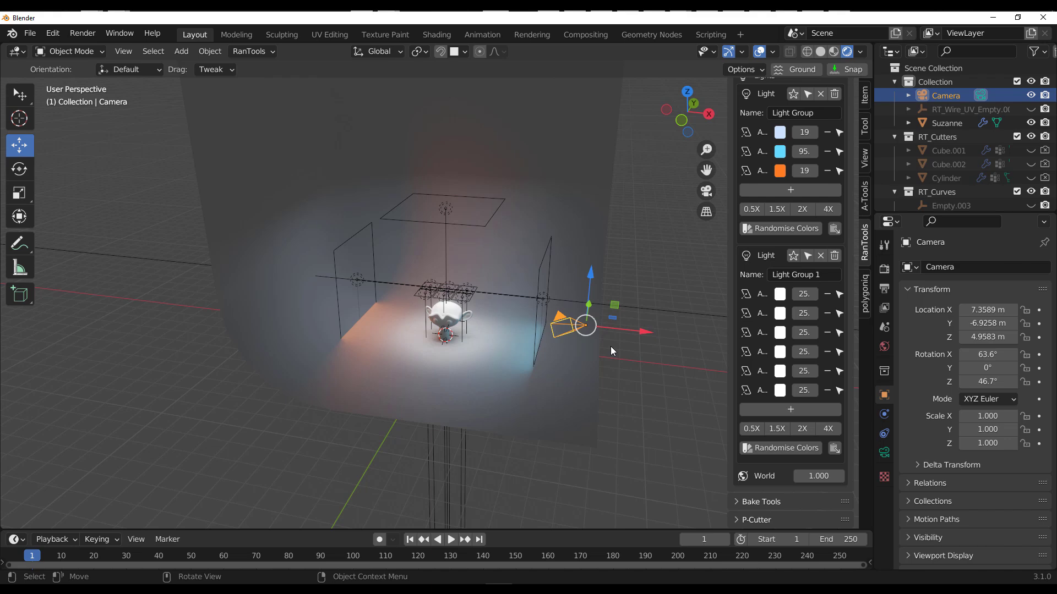
{"action": "key", "text": "KP_0"}
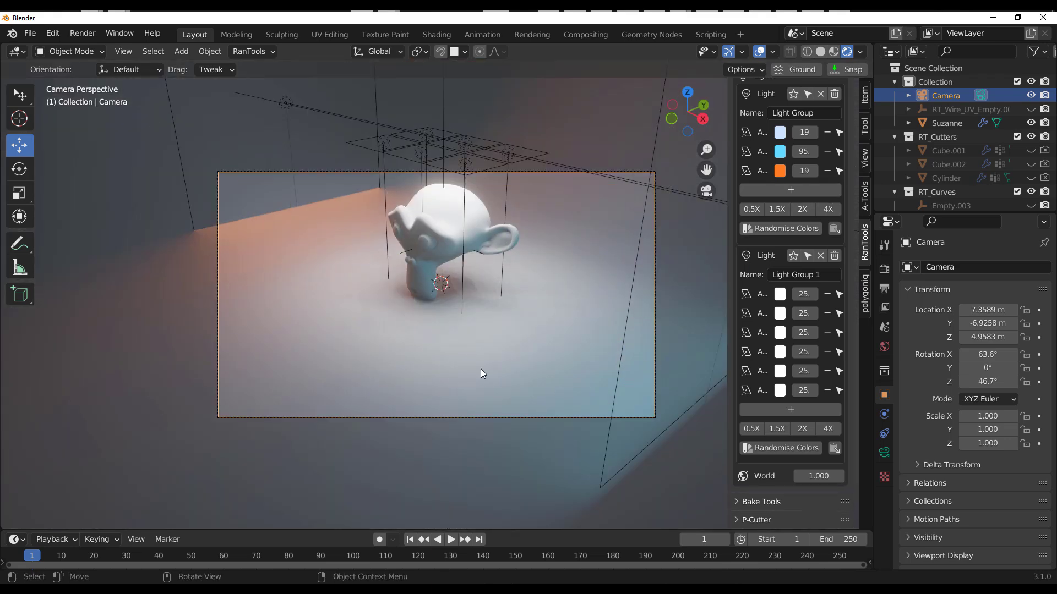
{"action": "left_click", "coordinate": [865, 158]}
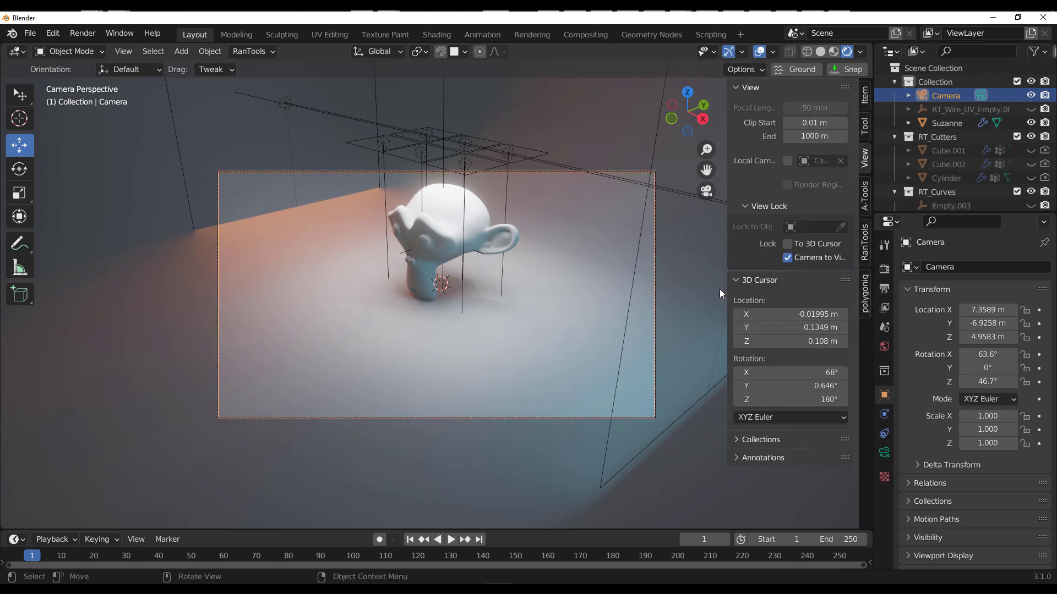
{"action": "key", "text": "Home"}
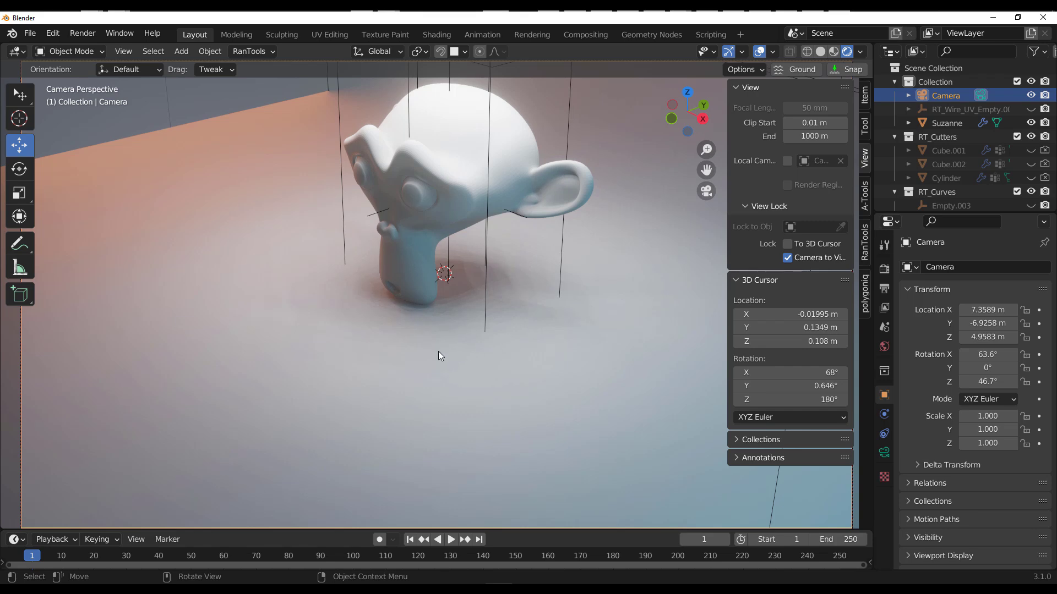
{"action": "middle_click_drag", "start_coordinate": [437, 353], "coordinate": [500, 420]}
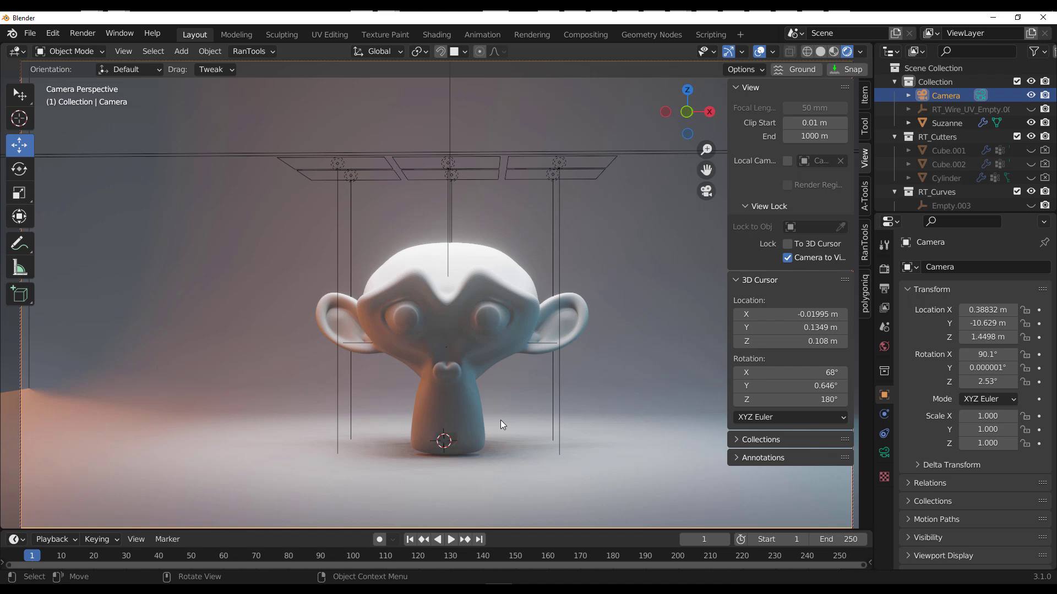
- Enable depth of field in the RanTools camera adjust mode and set Suzanne as the focus object
{"action": "key", "text": "alt"}
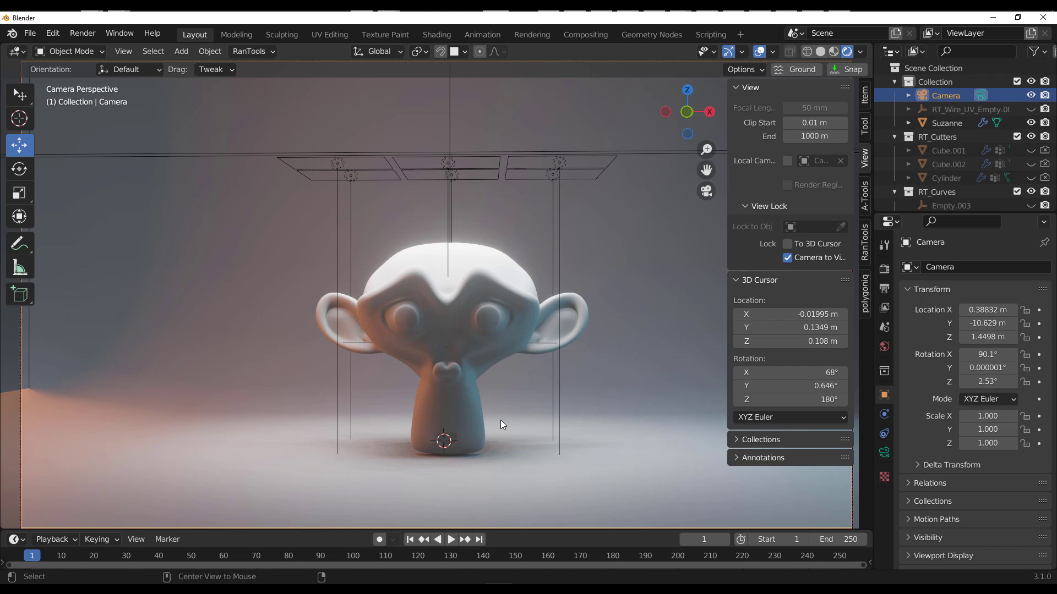
{"action": "key", "text": "alt+c"}
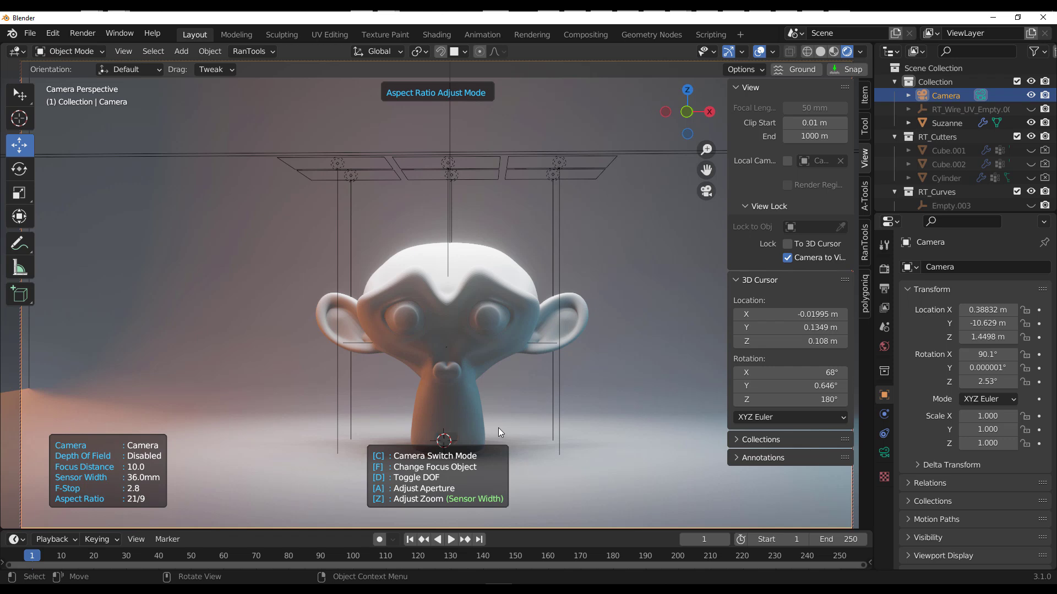
{"action": "key", "text": "d"}
{"action": "key", "text": "f"}
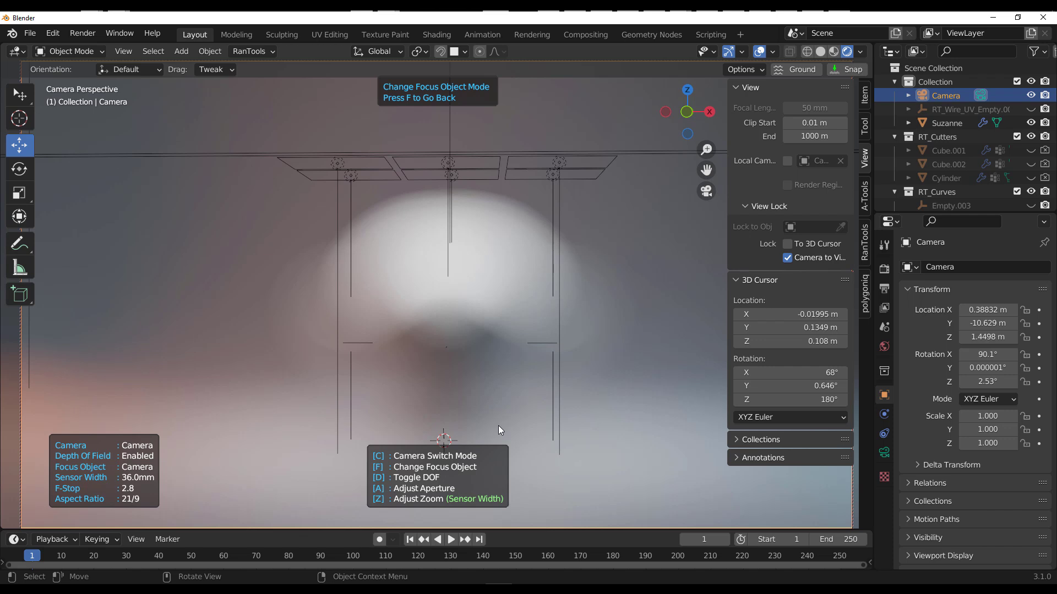
{"action": "key", "text": "f"}
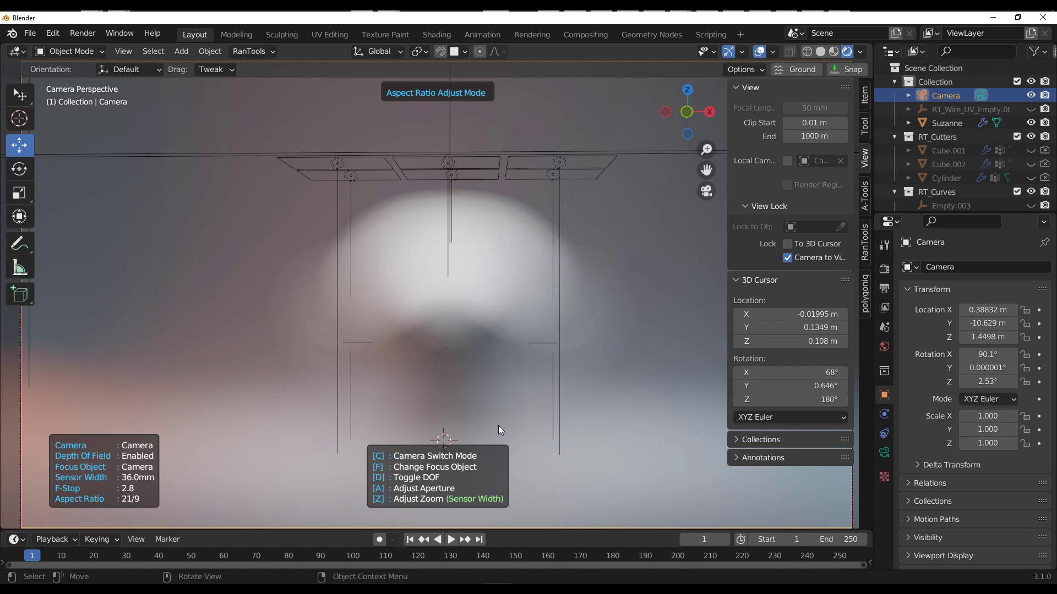
{"action": "key", "text": "f"}
{"action": "left_click", "coordinate": [451, 376]}
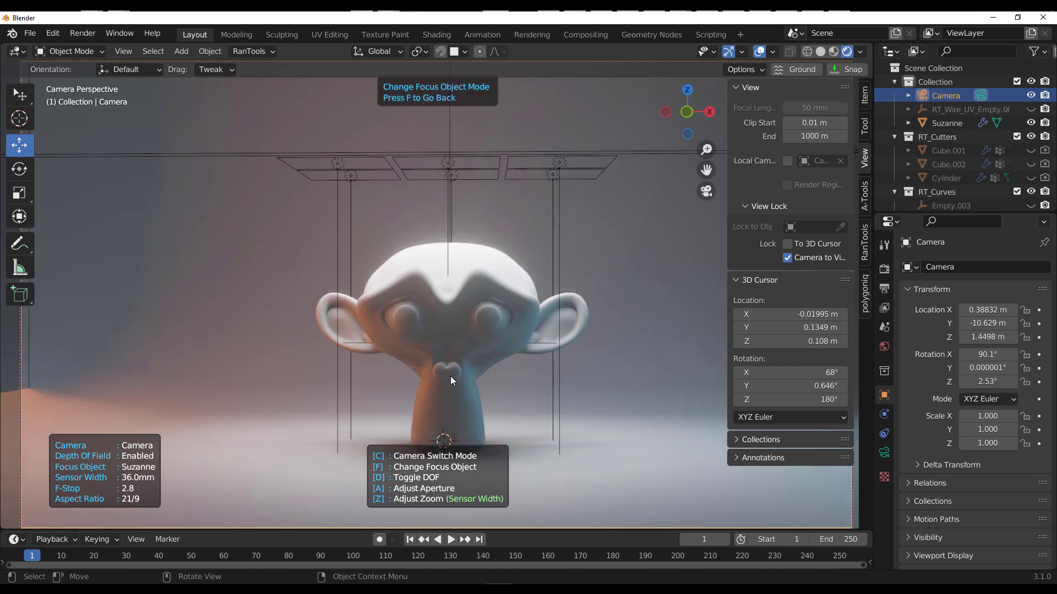
- Cycle through the camera's aspect ratios, finish with 21/9, and shift the camera down to about Z 1.27 m
{"action": "scroll", "coordinate": [451, 375], "scroll_direction": "down", "scroll_amount": 5}
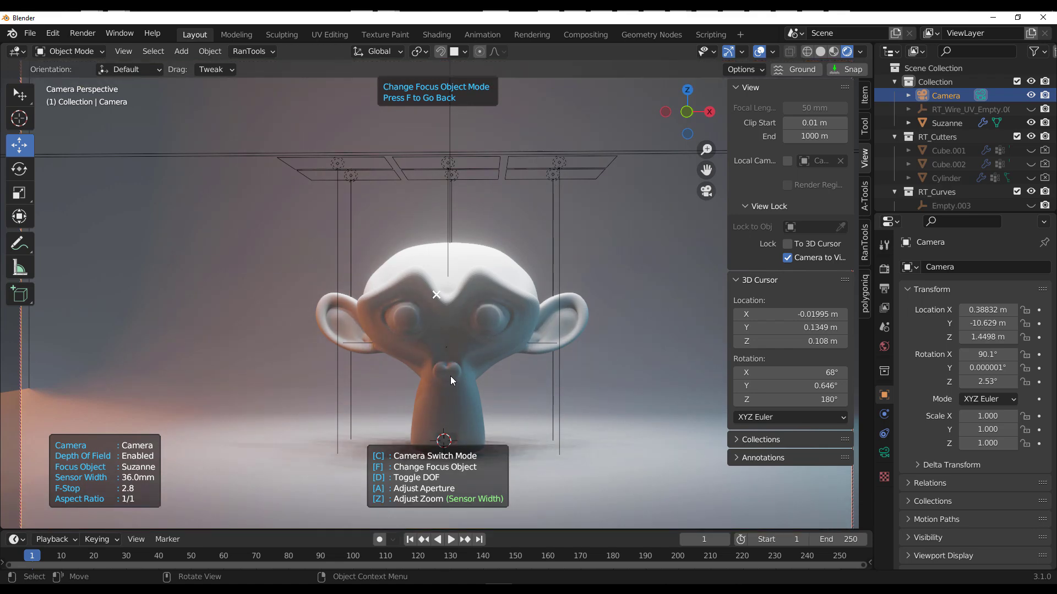
{"action": "scroll", "coordinate": [451, 375], "scroll_direction": "down", "scroll_amount": 9}
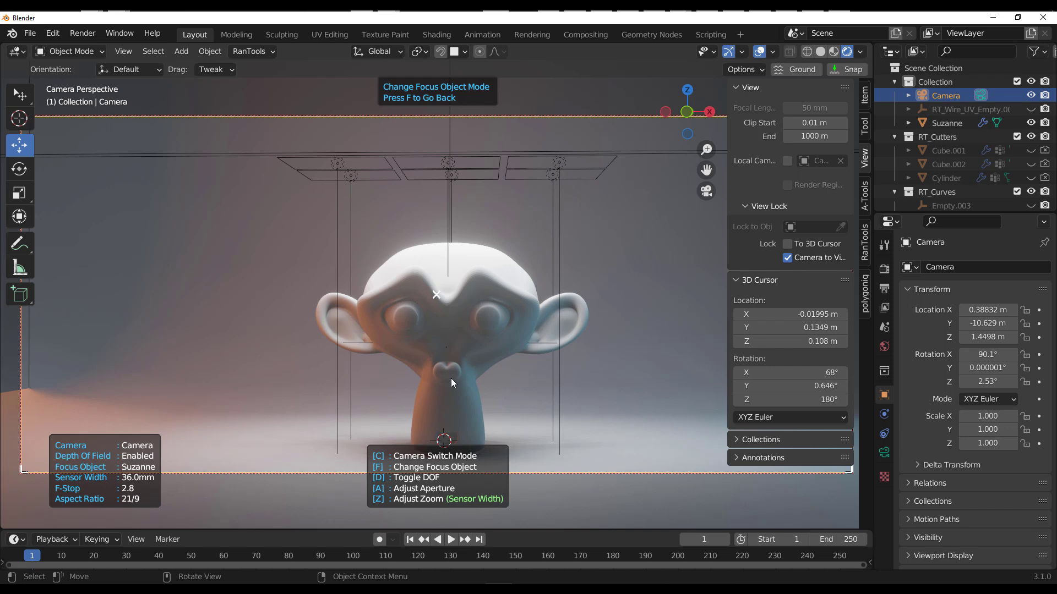
{"action": "key", "text": "f"}
{"action": "mouse_move", "coordinate": [474, 399]}
{"action": "middle_mouse_down", "text": "shift"}
{"action": "mouse_move", "coordinate": [480, 374]}
{"action": "mouse_move", "coordinate": [470, 378]}
{"action": "middle_mouse_up", "text": "shift"}
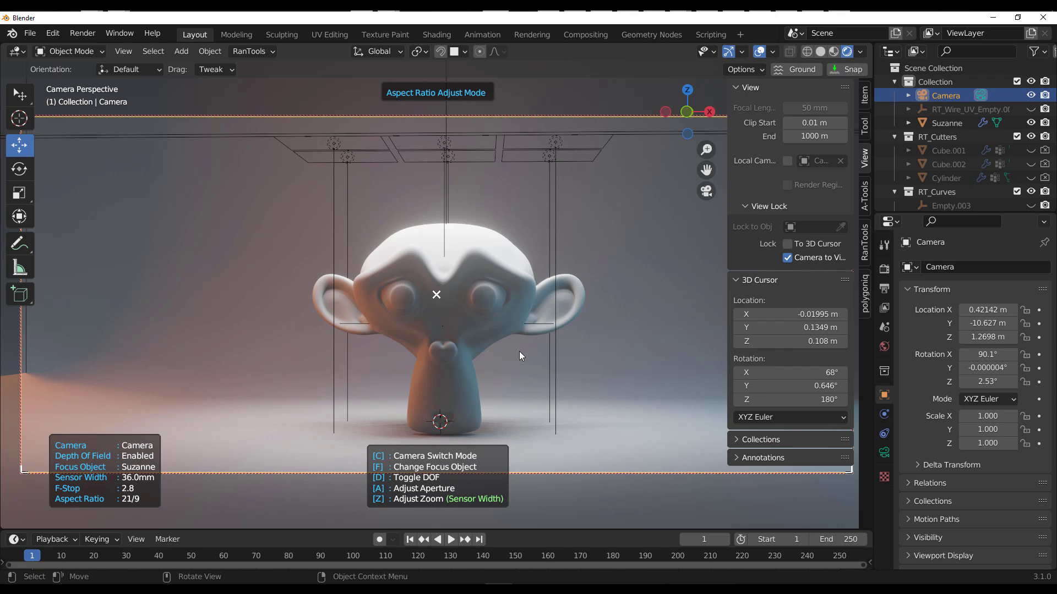
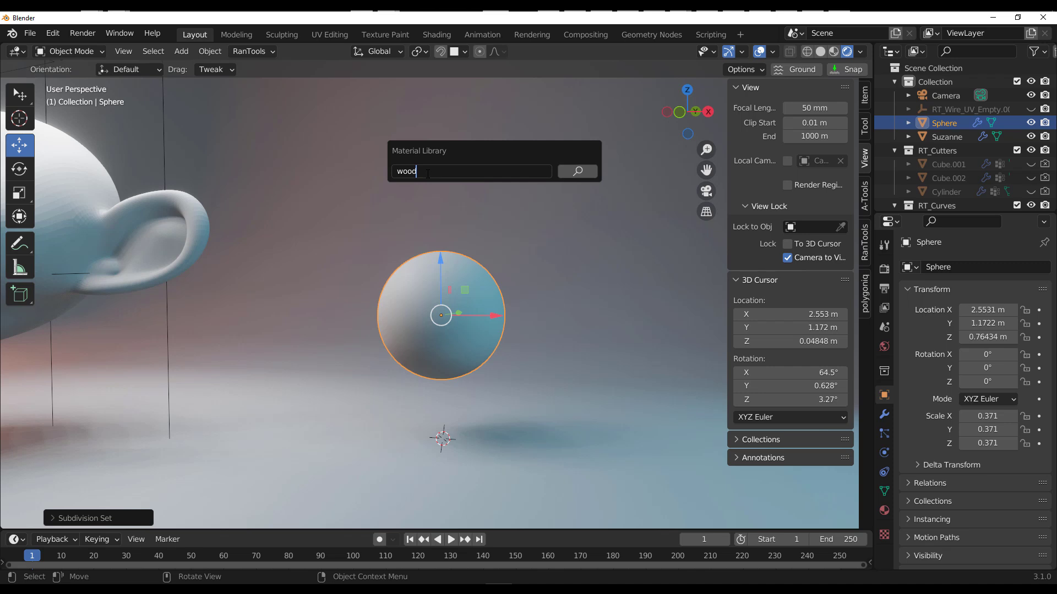
- Search the Material Library for wood and apply the AmbientCG WoodFloor060 material to the sphere as 1K-JPG
{"action": "key", "text": "Return"}
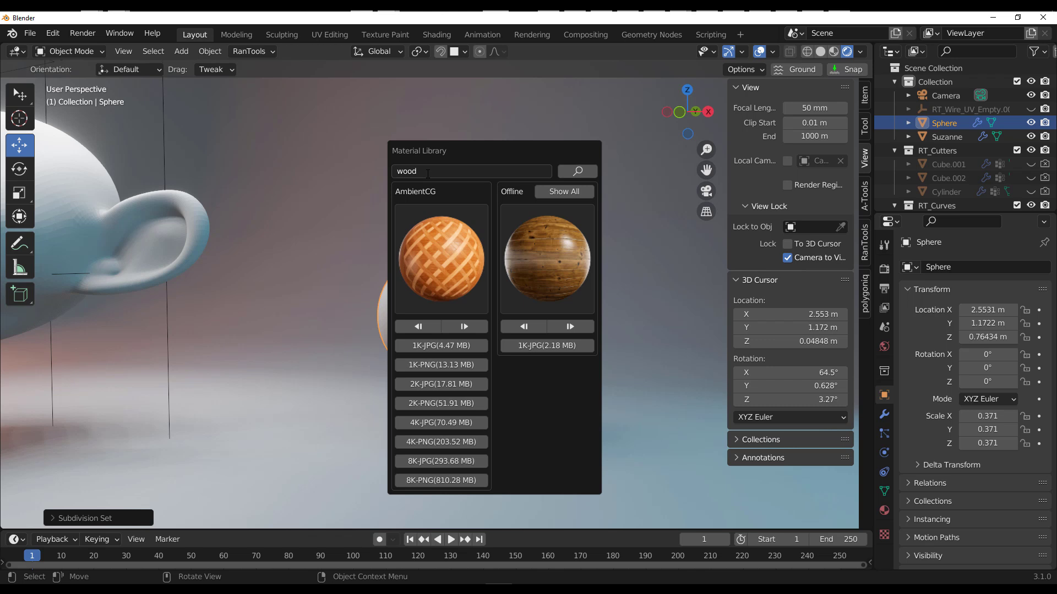
{"action": "left_click", "coordinate": [436, 235]}
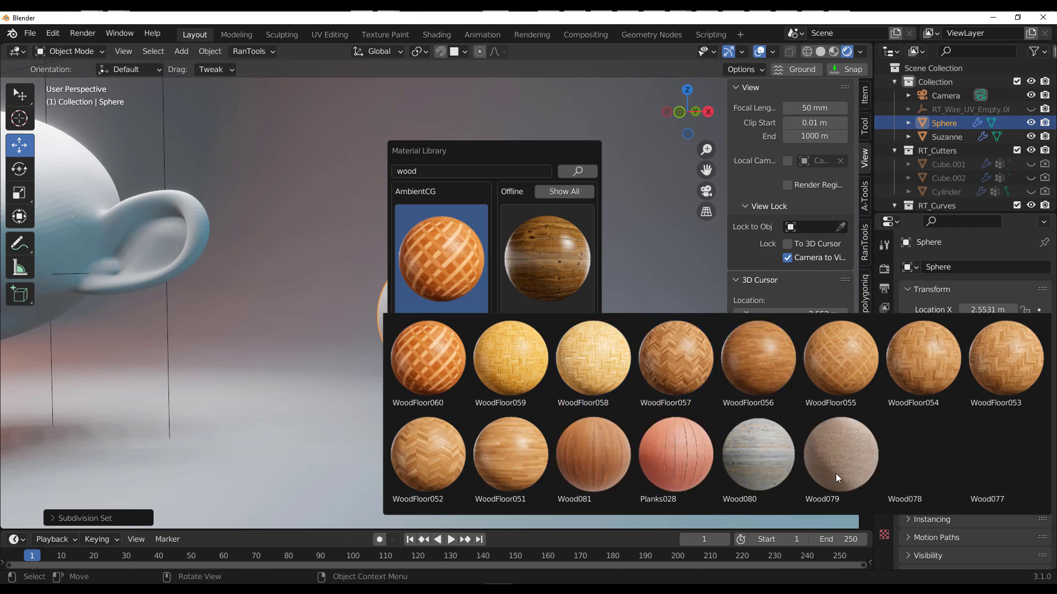
{"action": "left_click", "coordinate": [440, 372]}
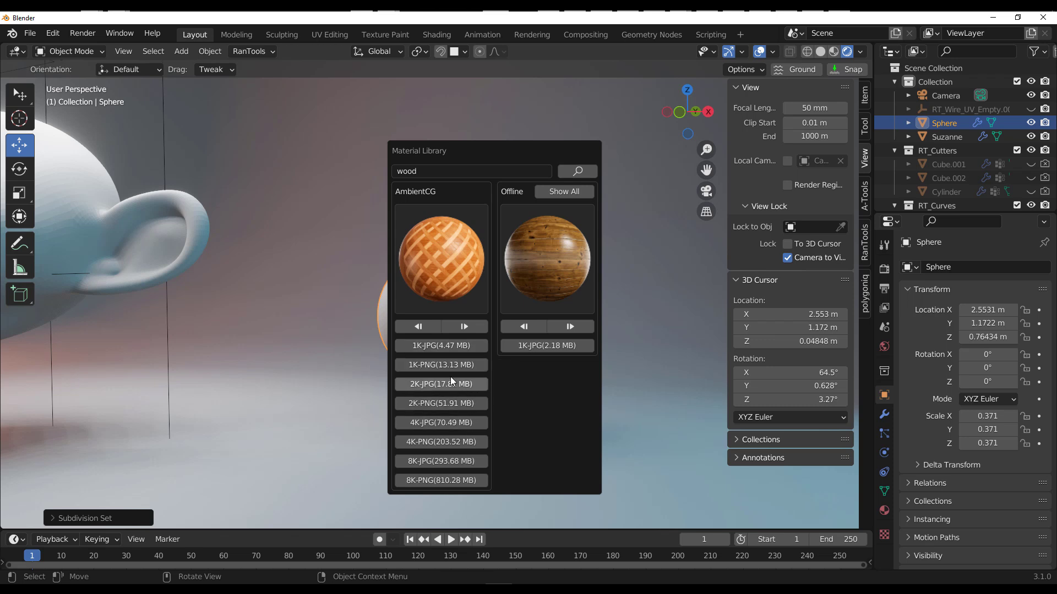
{"action": "left_click", "coordinate": [430, 346]}
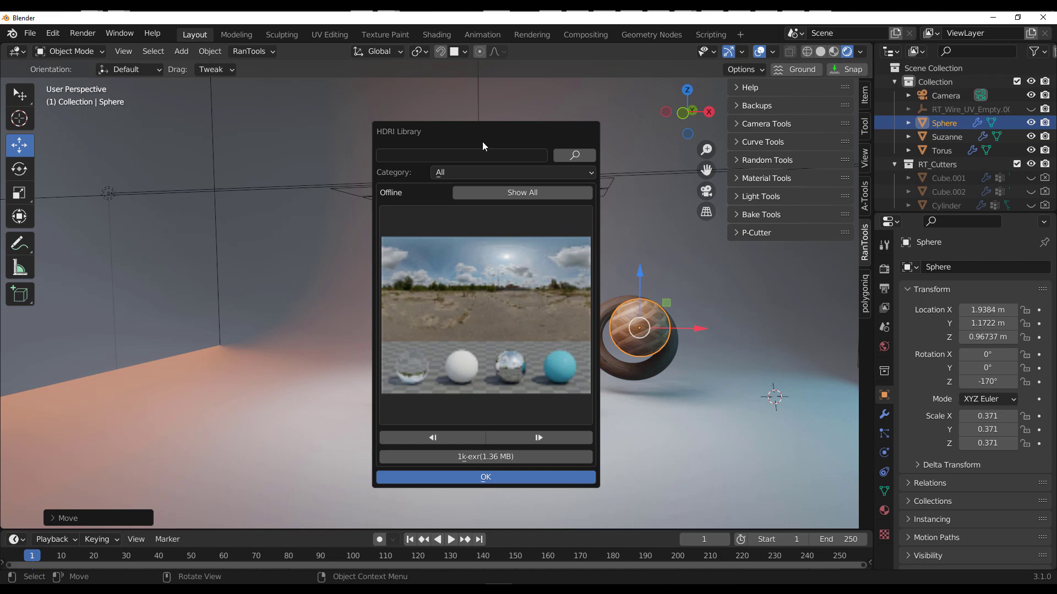
- Choose Photo Studio 01 from the HDRI Library's Studio category and apply it as the 1k-hdr world background
{"action": "left_click", "coordinate": [496, 172]}
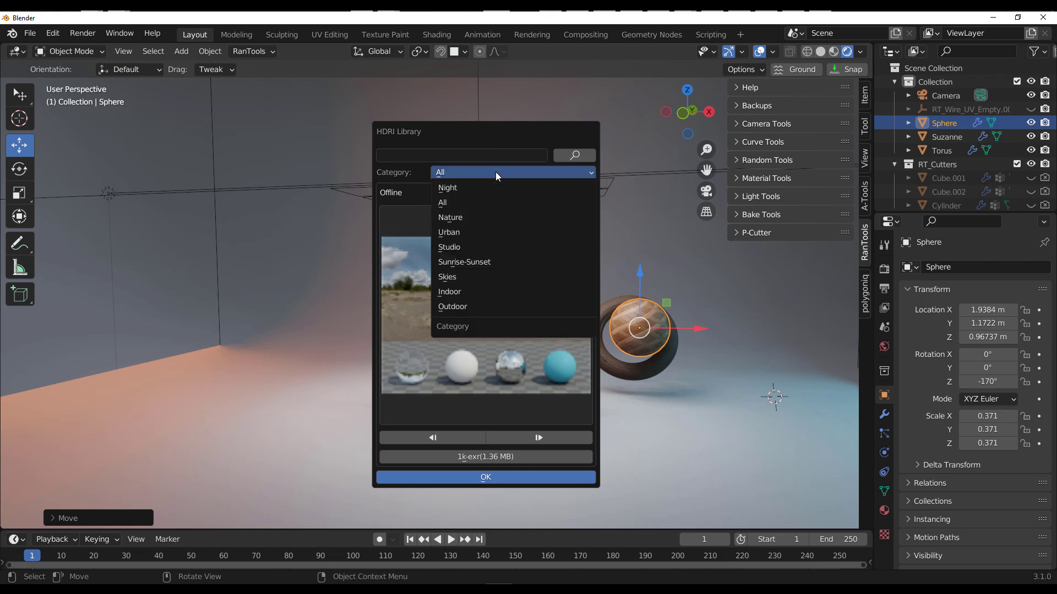
{"action": "left_click", "coordinate": [478, 247]}
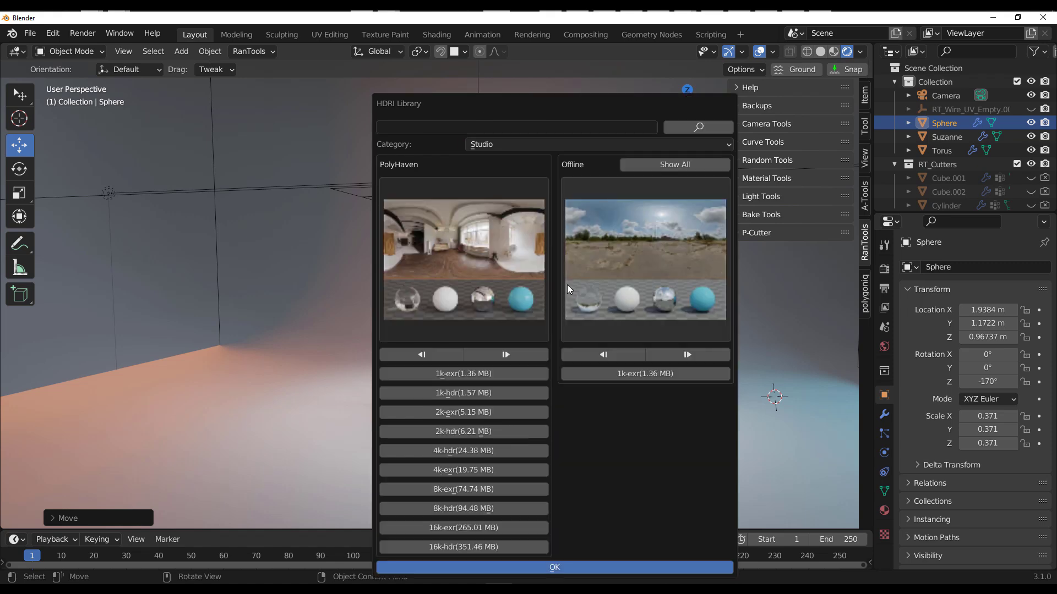
{"action": "left_click", "coordinate": [485, 283]}
{"action": "left_click", "coordinate": [675, 389]}
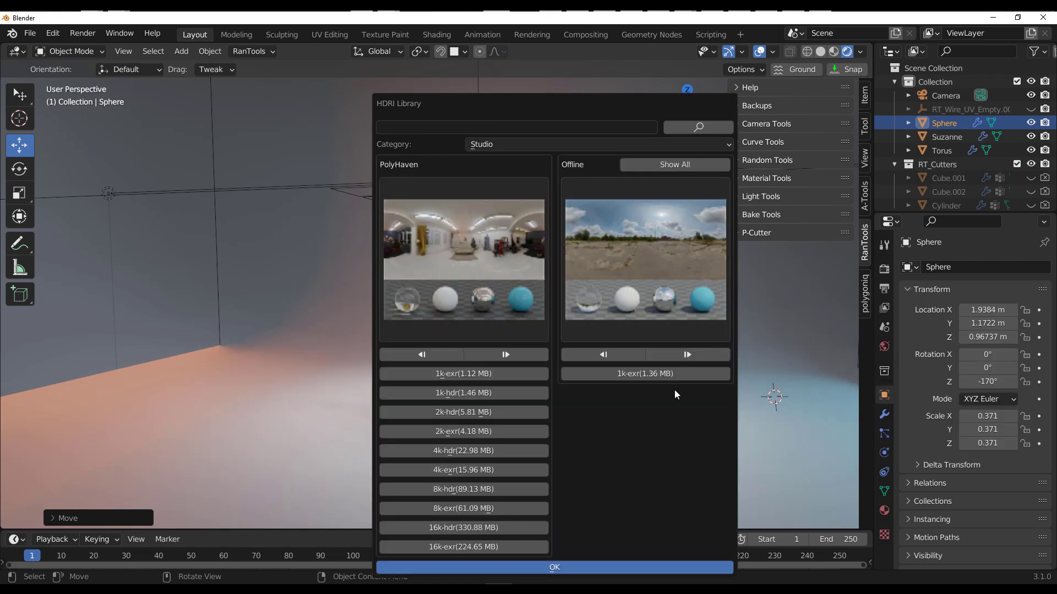
{"action": "left_click", "coordinate": [513, 259]}
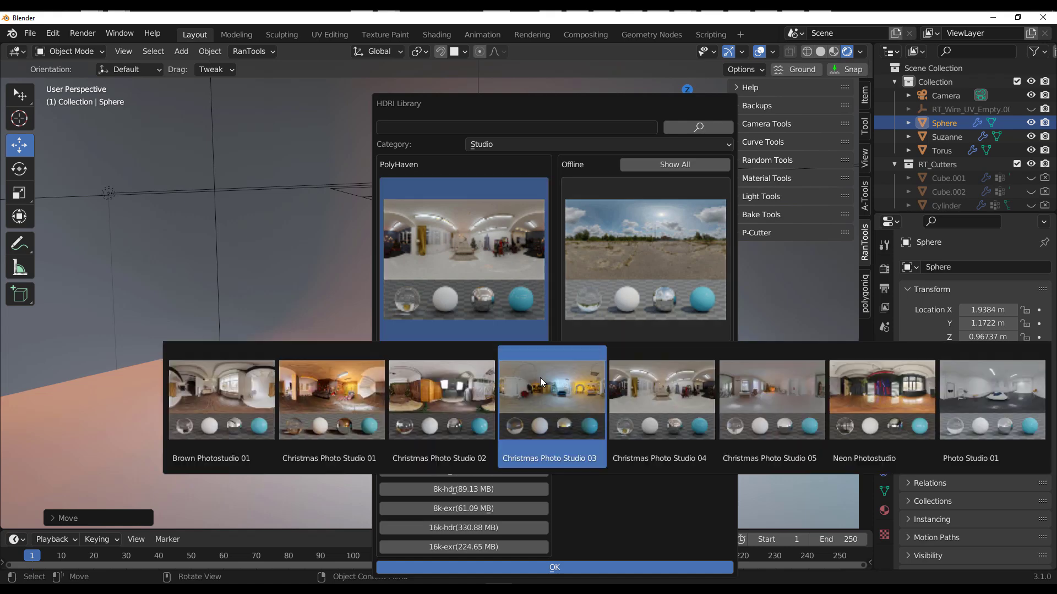
{"action": "left_click", "coordinate": [1001, 395]}
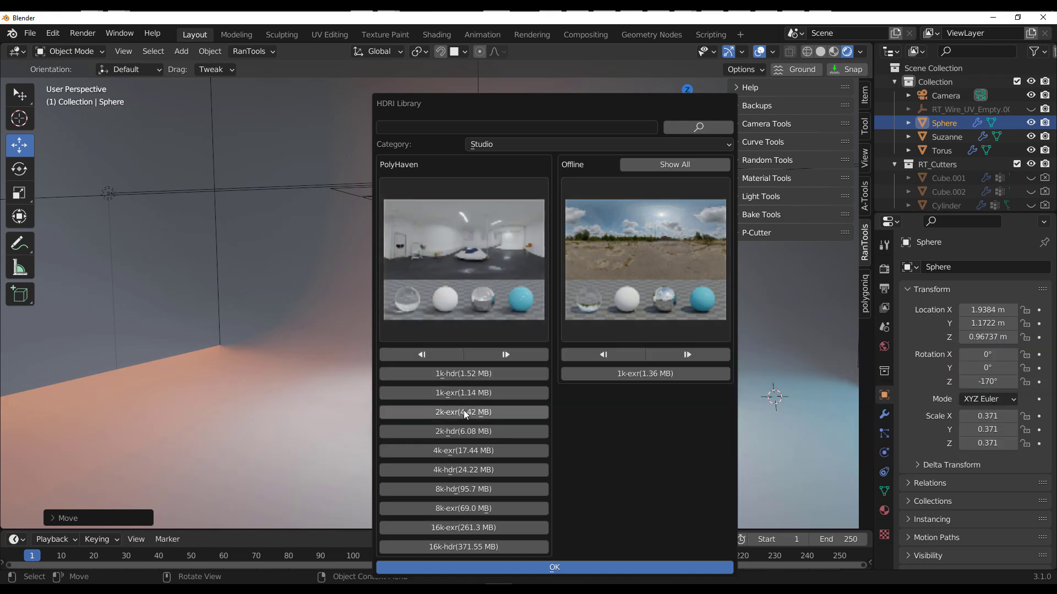
{"action": "left_click", "coordinate": [466, 374]}
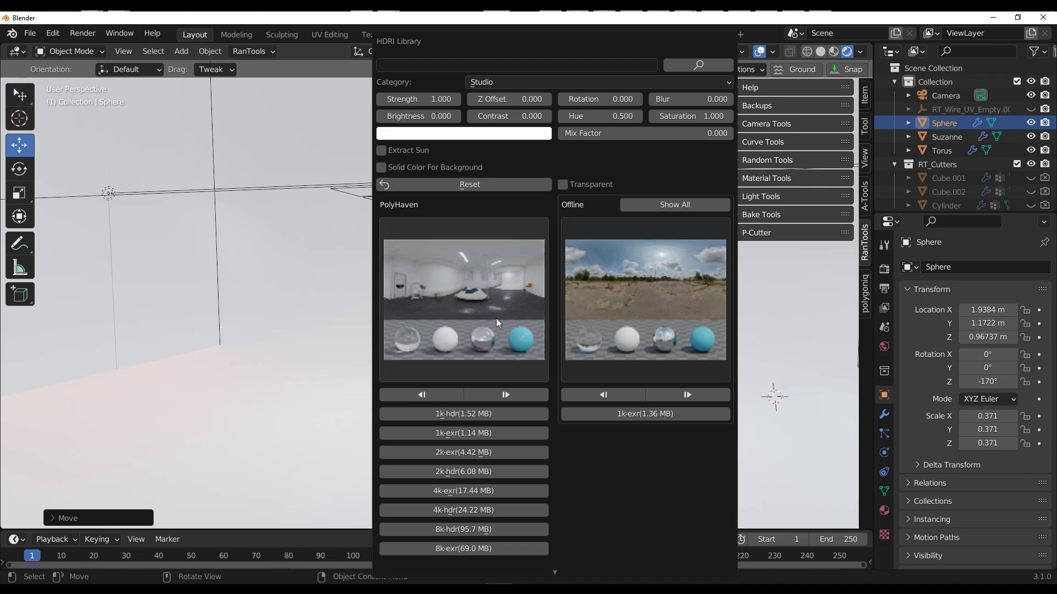
{"action": "left_click", "coordinate": [559, 569]}
- Examine the HDRI lighting on the monkey head, sphere and backdrop from several angles and distances
{"action": "scroll", "coordinate": [540, 408], "scroll_direction": "down", "scroll_amount": 7}
{"action": "middle_click_drag", "start_coordinate": [540, 314], "coordinate": [801, 333]}
{"action": "scroll", "coordinate": [531, 329], "scroll_direction": "up", "scroll_amount": 8}
{"action": "scroll", "coordinate": [531, 325], "scroll_direction": "down", "scroll_amount": 8}
{"action": "scroll", "coordinate": [532, 329], "scroll_direction": "up", "scroll_amount": 5}
{"action": "scroll", "coordinate": [895, 339], "scroll_direction": "down", "scroll_amount": 3}
{"action": "scroll", "coordinate": [771, 347], "scroll_direction": "down", "scroll_amount": 7}
{"action": "middle_click_drag", "start_coordinate": [462, 342], "coordinate": [497, 401]}
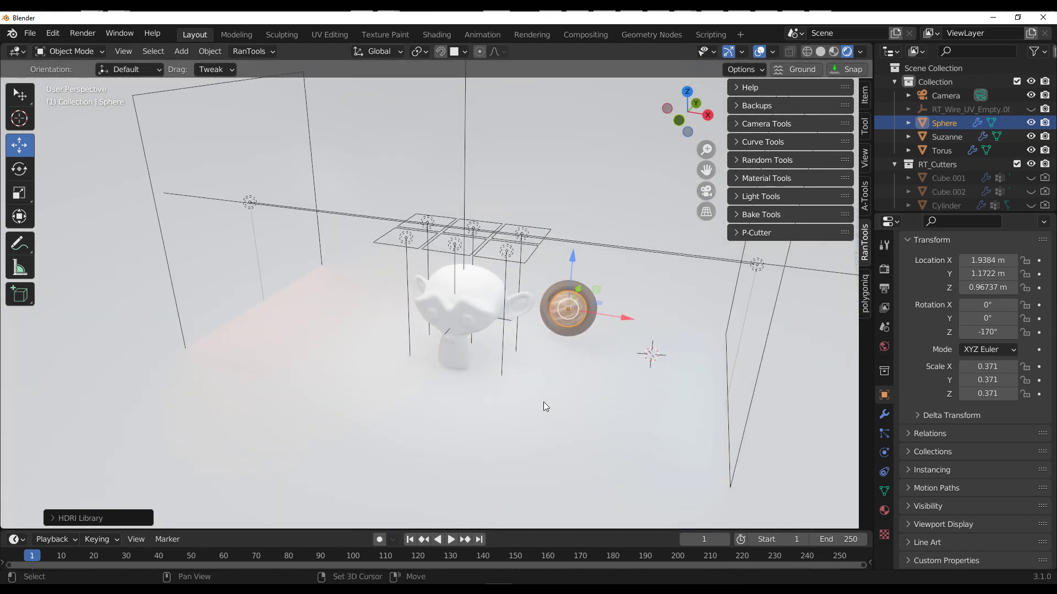
{"action": "key", "text": "shift+a"}
{"action": "mouse_move", "coordinate": [539, 292]}
{"action": "left_click", "coordinate": [630, 412]}
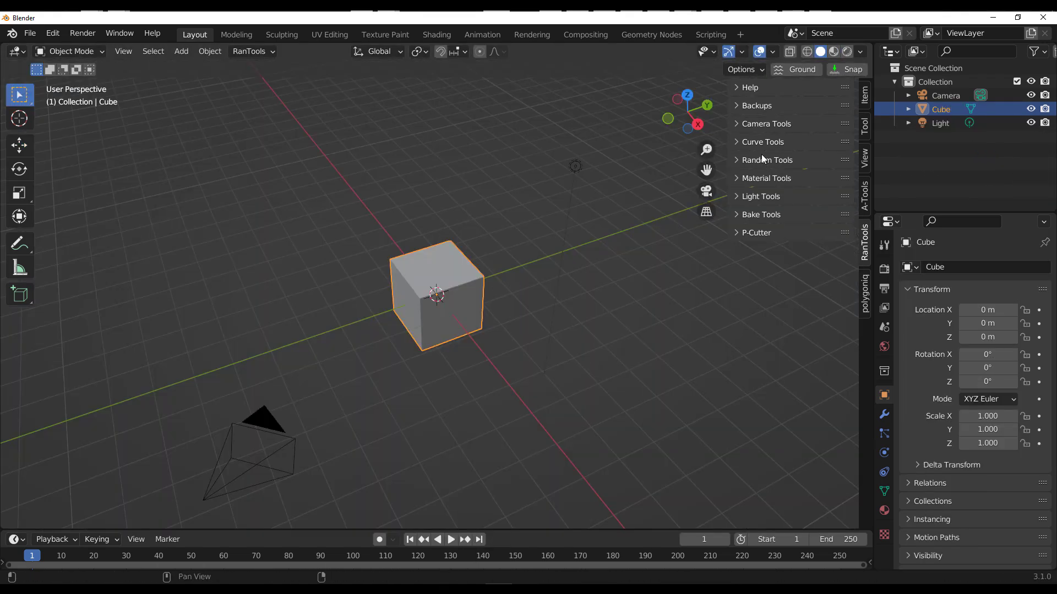
- Remesh the default cube for cloth simulation with the Remesh for Cloth tool from Random Tools
{"action": "left_click", "coordinate": [762, 159]}
{"action": "scroll", "coordinate": [789, 210], "scroll_direction": "down", "scroll_amount": 5}
{"action": "scroll", "coordinate": [804, 285], "scroll_direction": "up", "scroll_amount": 5}
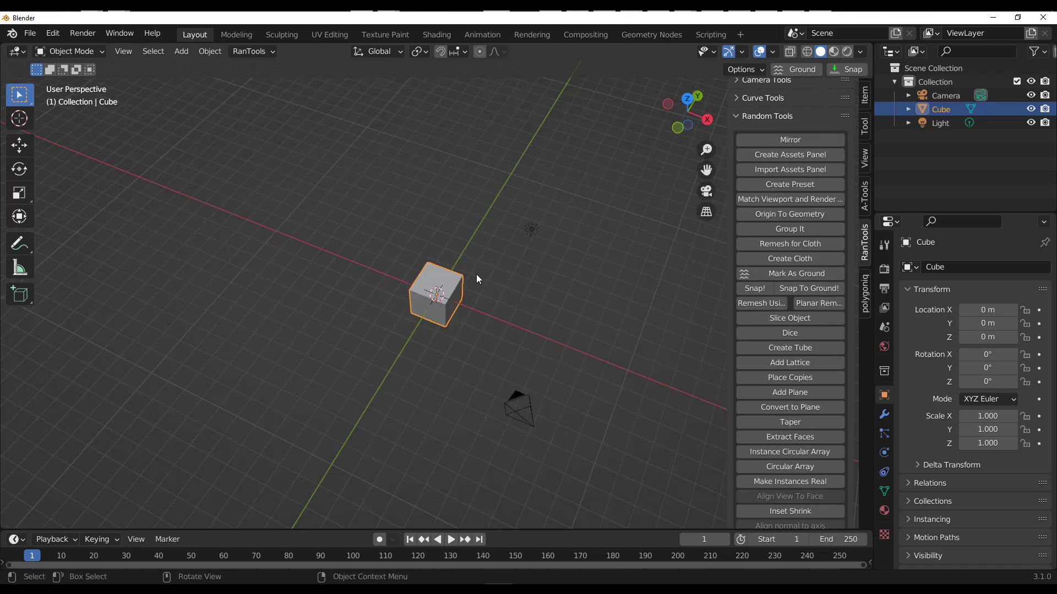
{"action": "scroll", "coordinate": [475, 276], "scroll_direction": "up", "scroll_amount": 7}
{"action": "middle_click_drag", "start_coordinate": [474, 276], "coordinate": [525, 200]}
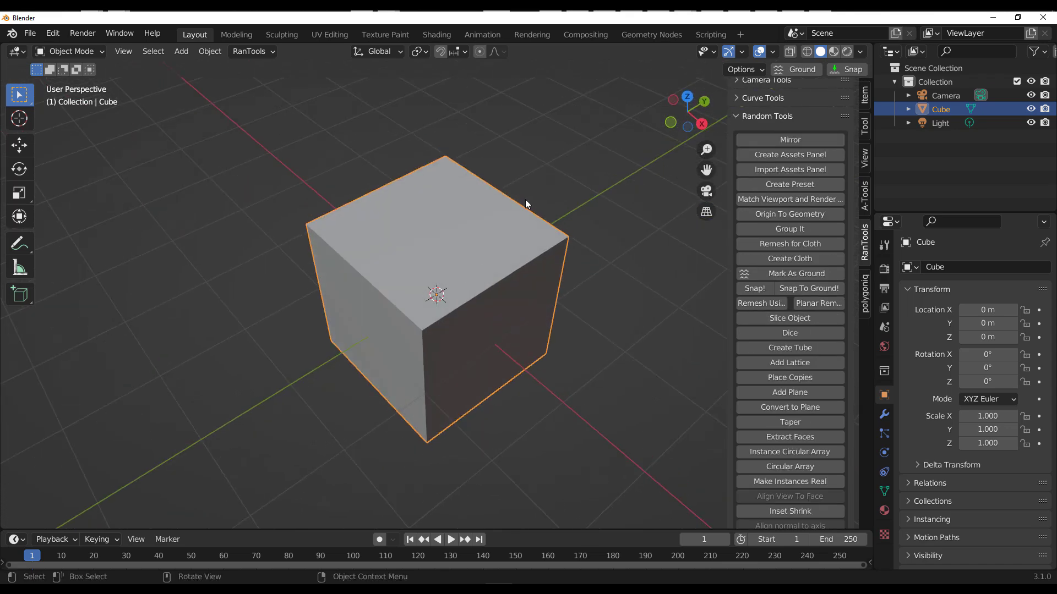
{"action": "left_click", "coordinate": [525, 200]}
{"action": "left_click", "coordinate": [442, 261]}
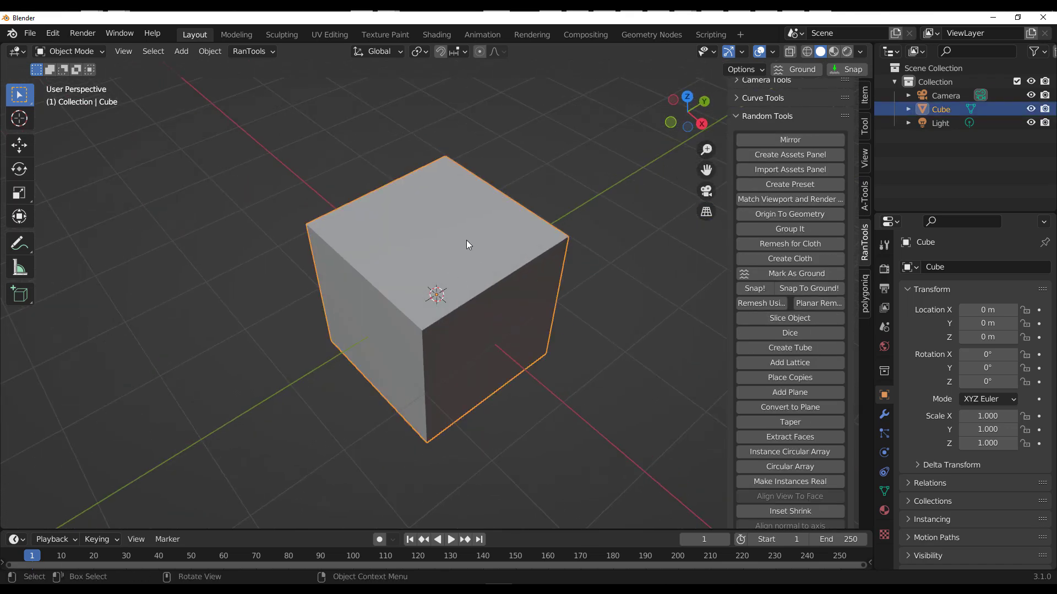
{"action": "left_click", "coordinate": [797, 244]}
{"action": "left_click", "coordinate": [769, 370]}
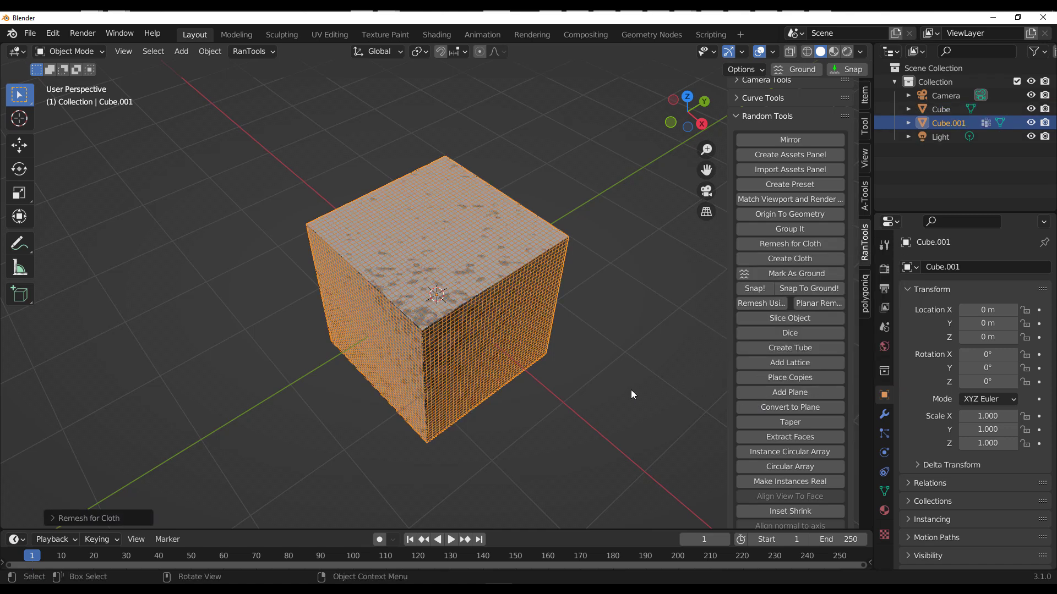
- Turn the remeshed cube into an inflating cloth with Create Cloth and stop the playback at frame 19
{"action": "left_click", "coordinate": [790, 259]}
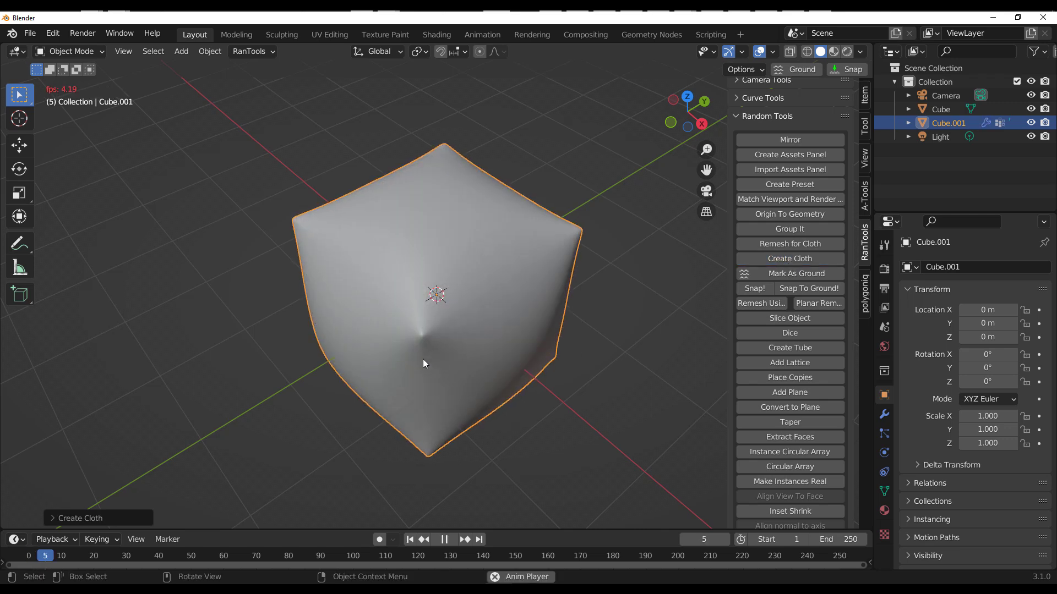
{"action": "middle_click_drag", "start_coordinate": [444, 314], "coordinate": [424, 391]}
{"action": "left_click", "coordinate": [444, 540]}
- Delete the cloth cube and the original cube, and add a mesh cylinder at the world origin
{"action": "middle_click_drag", "start_coordinate": [594, 418], "coordinate": [442, 285]}
{"action": "key", "text": "Delete"}
{"action": "left_click", "coordinate": [516, 319]}
{"action": "key", "text": "Delete"}
{"action": "key", "text": "shift+a"}
{"action": "mouse_move", "coordinate": [440, 286]}
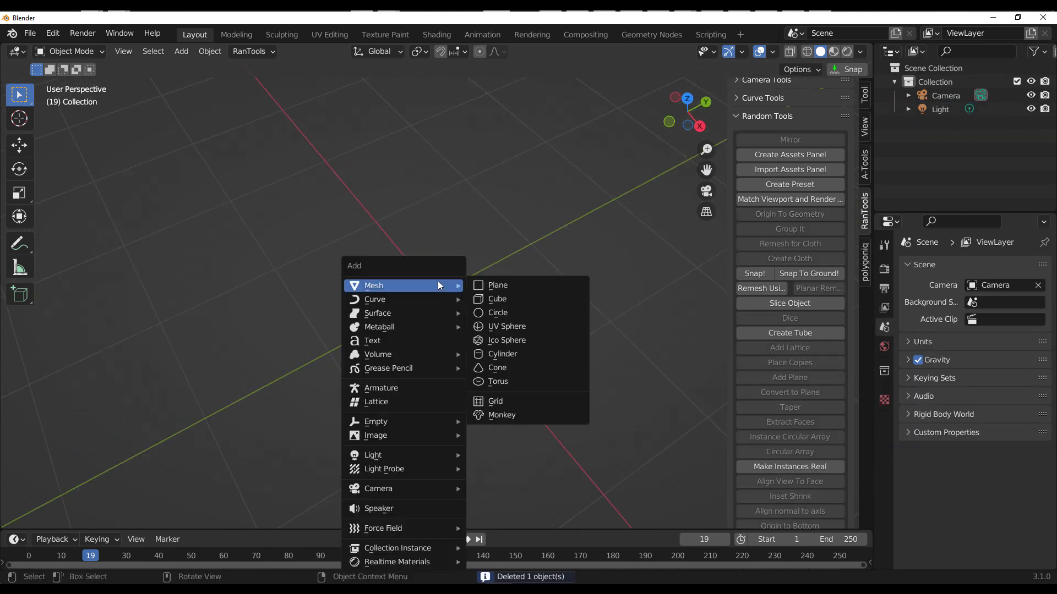
{"action": "left_click", "coordinate": [531, 354]}
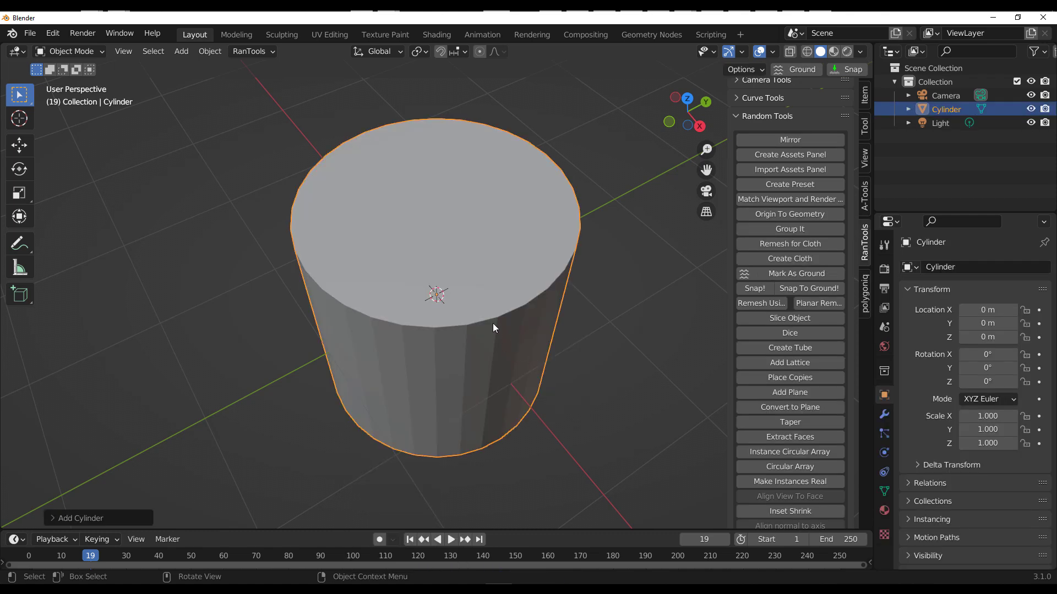
- Delete the cylinder's top and bottom cap faces in Edit Mode to leave an open shell
{"action": "key", "text": "Tab"}
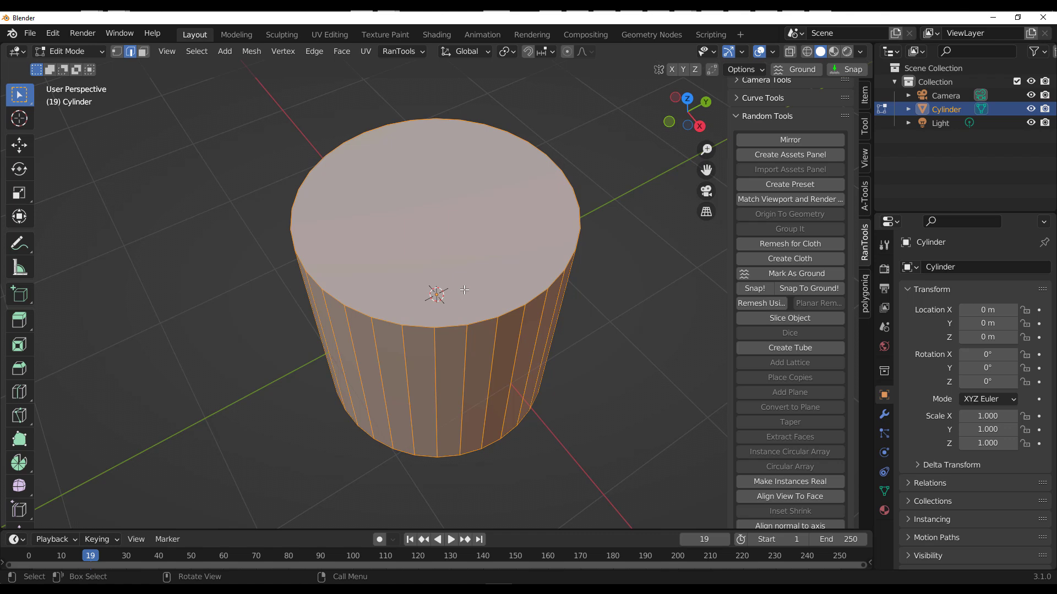
{"action": "key", "text": "3"}
{"action": "left_click", "coordinate": [484, 297]}
{"action": "middle_click_drag", "start_coordinate": [540, 325], "coordinate": [523, 220]}
{"action": "left_click", "coordinate": [454, 341], "text": "shift"}
{"action": "middle_click_drag", "start_coordinate": [451, 331], "coordinate": [444, 382]}
{"action": "key", "text": "x"}
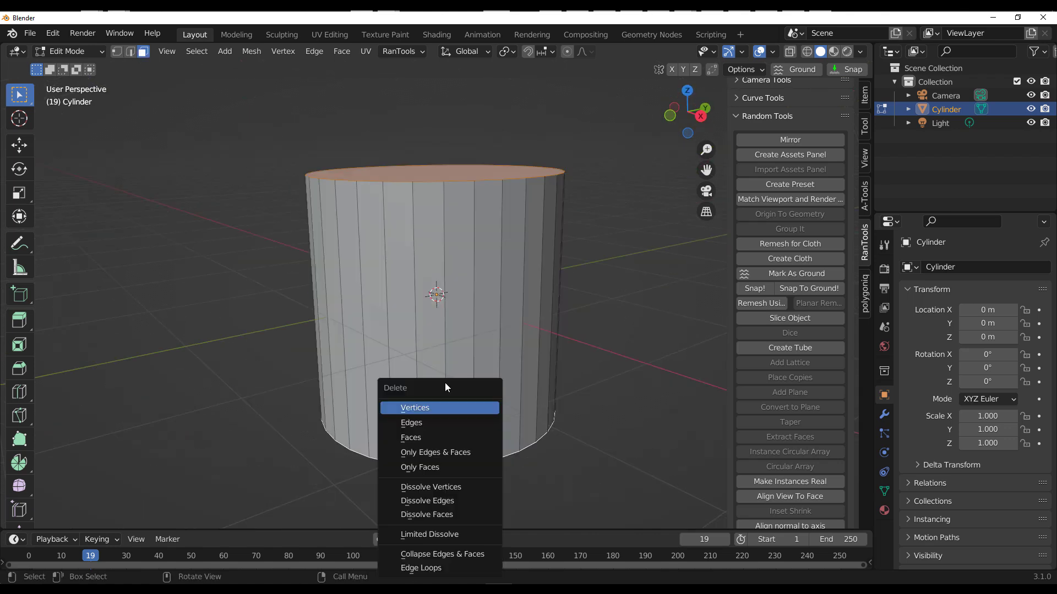
{"action": "left_click", "coordinate": [434, 437]}
{"action": "middle_click_drag", "start_coordinate": [536, 355], "coordinate": [489, 371]}
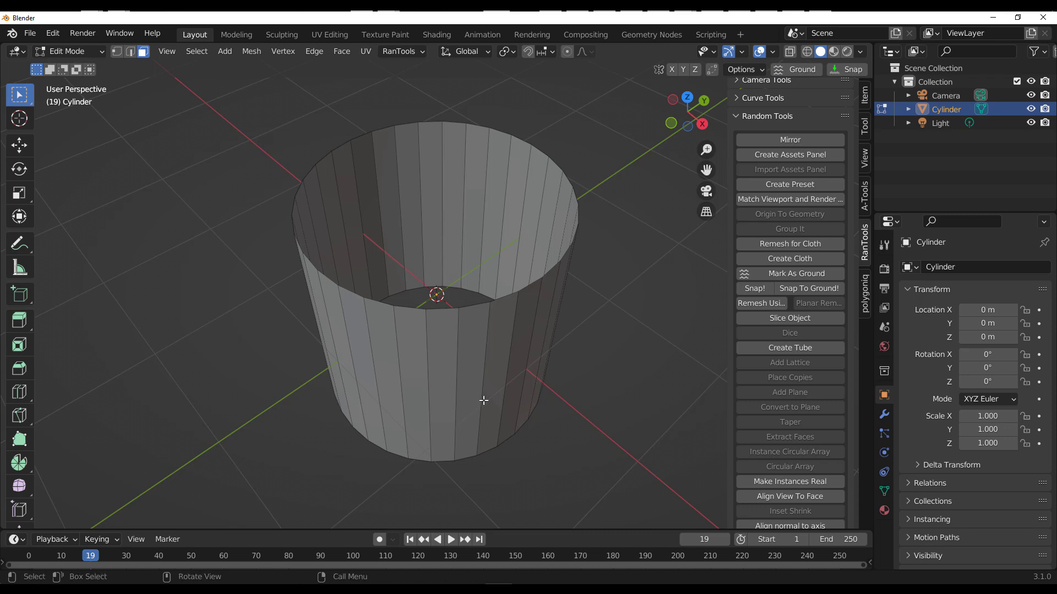
- Replace the cylinder with a RanTools tube using Create Tube and enlarge its radius slightly
{"action": "key", "text": "Tab"}
{"action": "key", "text": "Delete"}
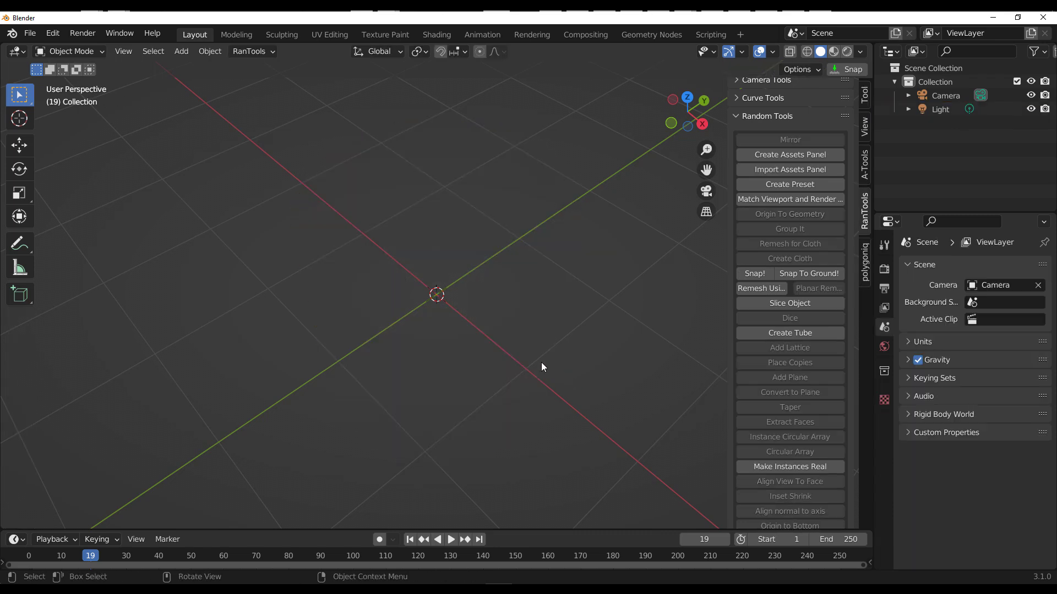
{"action": "left_click", "coordinate": [817, 332]}
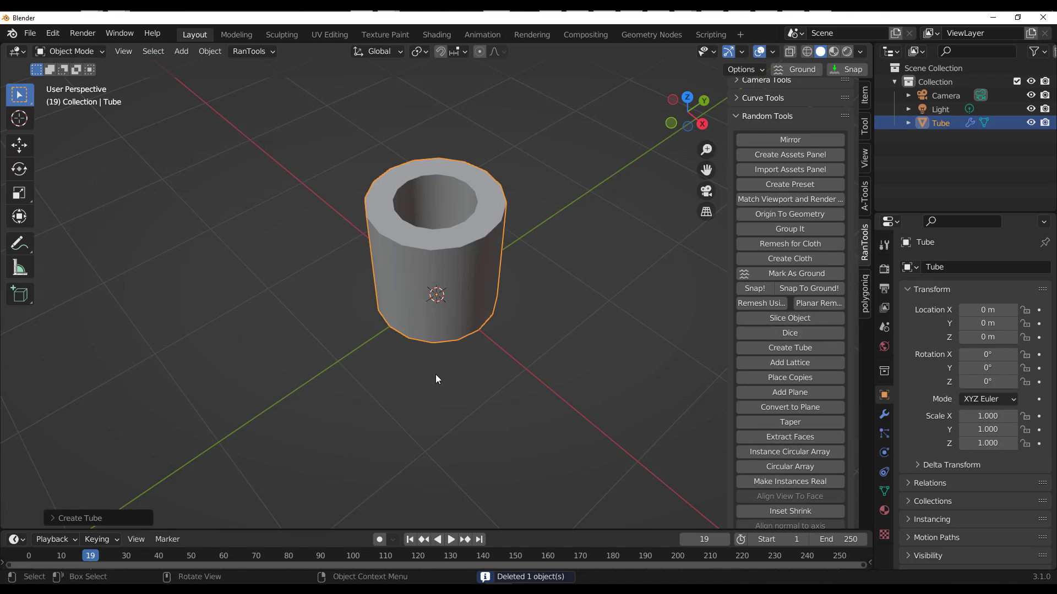
{"action": "middle_click_drag", "start_coordinate": [434, 374], "coordinate": [400, 415]}
{"action": "left_click", "coordinate": [122, 517]}
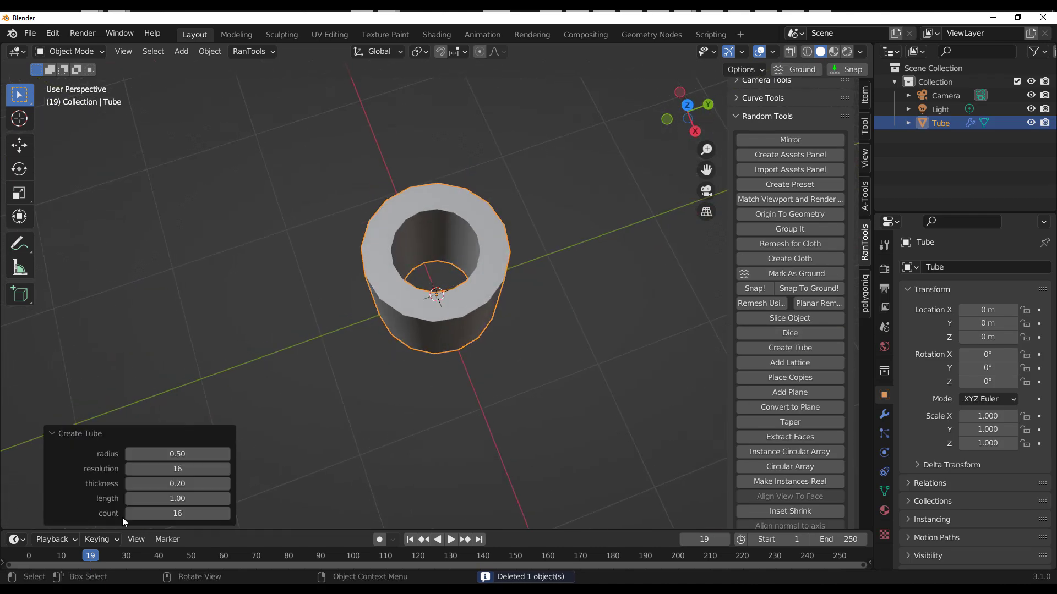
{"action": "mouse_move", "coordinate": [157, 454]}
{"action": "left_mouse_down"}
{"action": "mouse_move", "coordinate": [220, 454]}
{"action": "mouse_move", "coordinate": [176, 454]}
{"action": "left_mouse_up"}
{"action": "left_click", "coordinate": [498, 471]}
{"action": "left_click", "coordinate": [468, 329]}
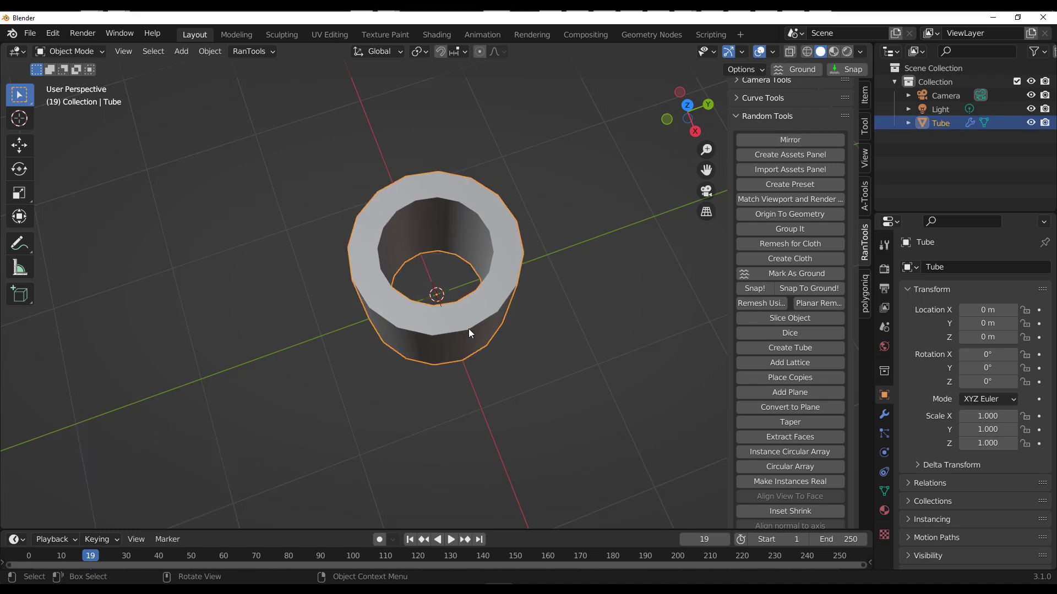
- Delete the tube and add a 2 m mesh cube at the world origin
{"action": "key", "text": "Delete"}
{"action": "key", "text": "shift+a"}
{"action": "mouse_move", "coordinate": [448, 291]}
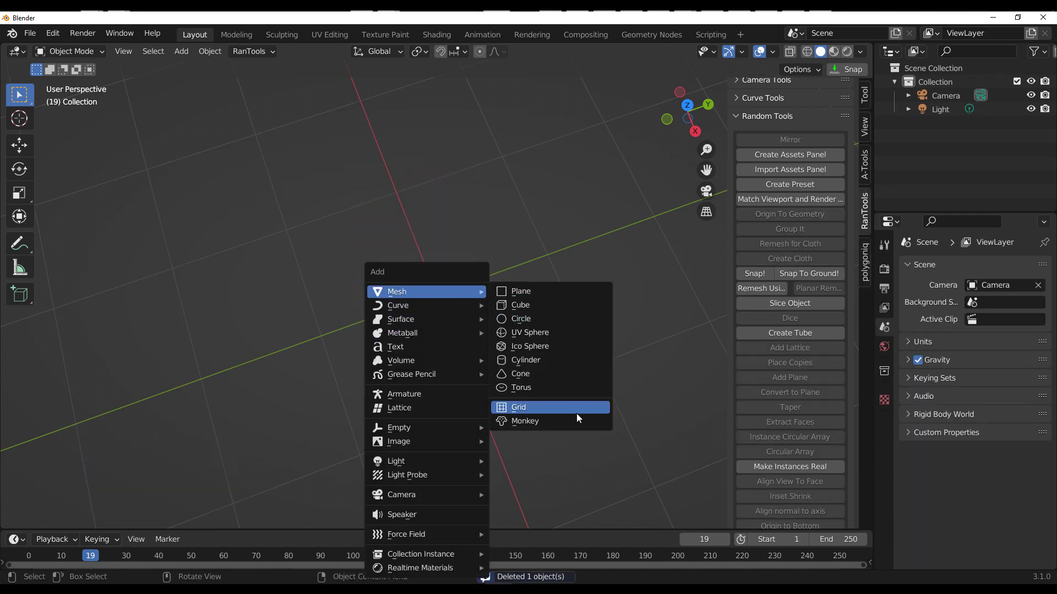
{"action": "left_click", "coordinate": [533, 306]}
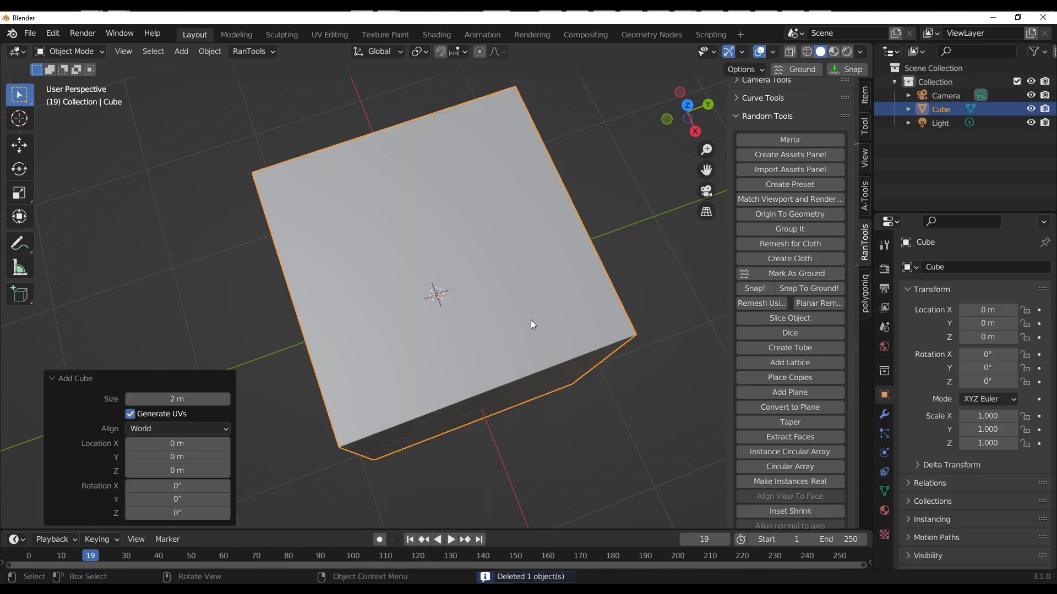
{"action": "middle_click_drag", "start_coordinate": [531, 319], "coordinate": [582, 350]}
{"action": "scroll", "coordinate": [582, 350], "scroll_direction": "down", "scroll_amount": 4}
{"action": "middle_click_drag", "start_coordinate": [576, 394], "coordinate": [630, 414]}
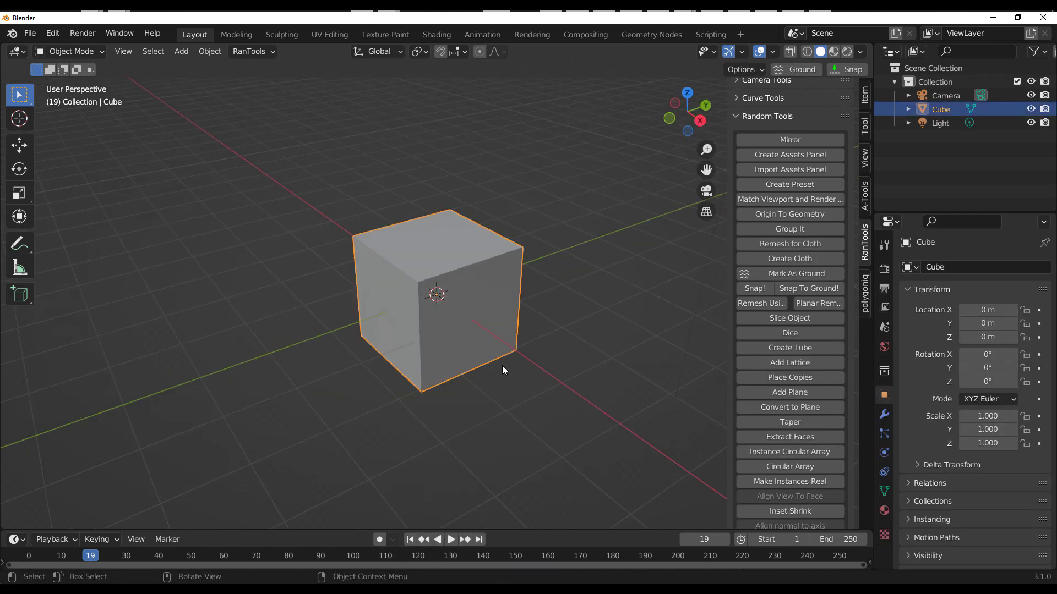
{"action": "middle_click_drag", "start_coordinate": [504, 378], "coordinate": [517, 381]}
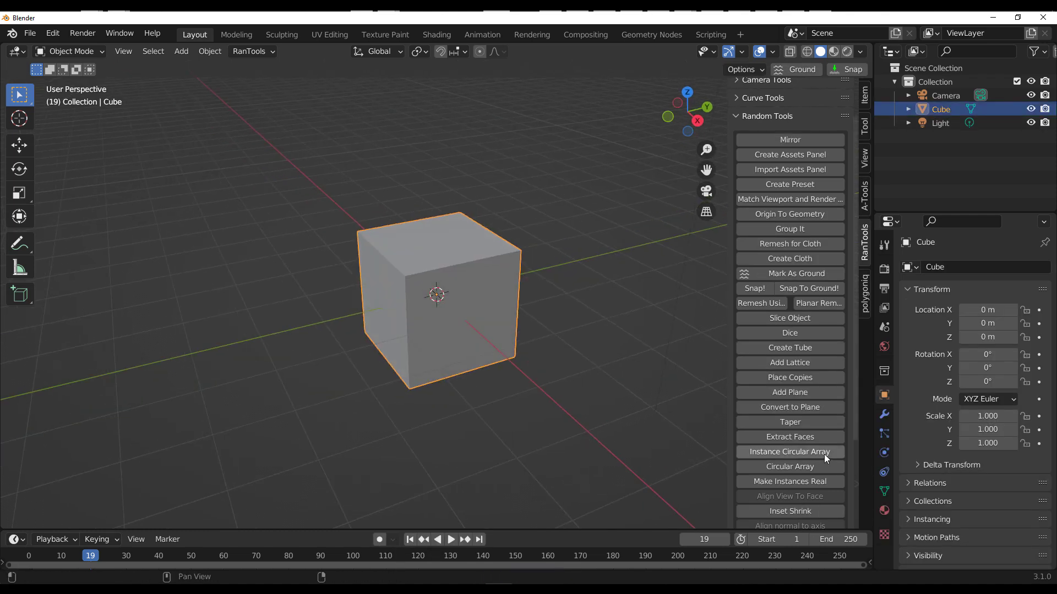
- Narrow the cube towards its base with the RanTools Taper tool
{"action": "left_click", "coordinate": [804, 419]}
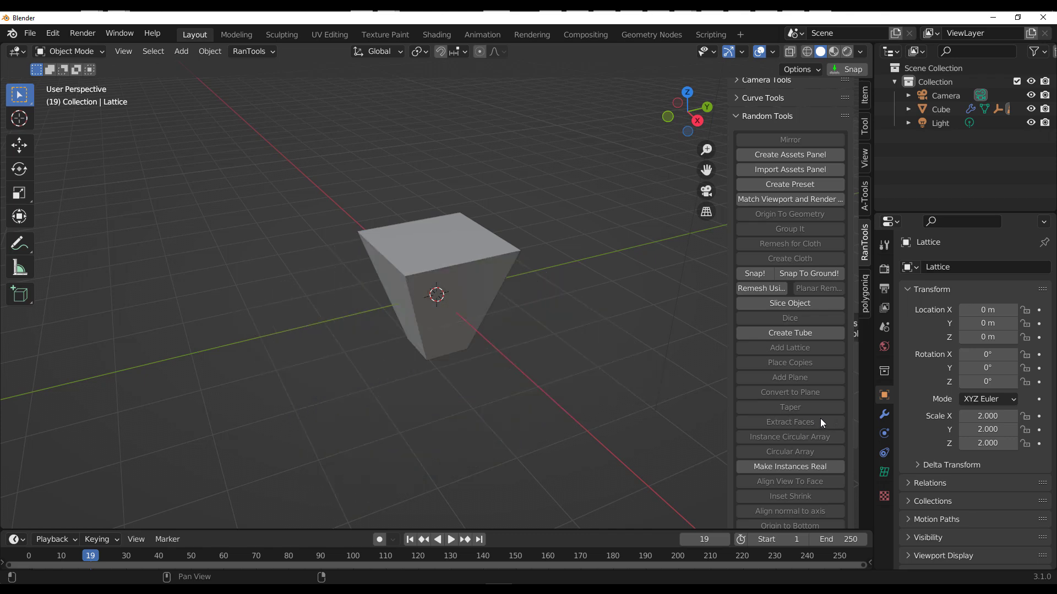
{"action": "left_click_drag", "start_coordinate": [813, 417], "coordinate": [810, 416]}
{"action": "middle_click_drag", "start_coordinate": [524, 417], "coordinate": [429, 352]}
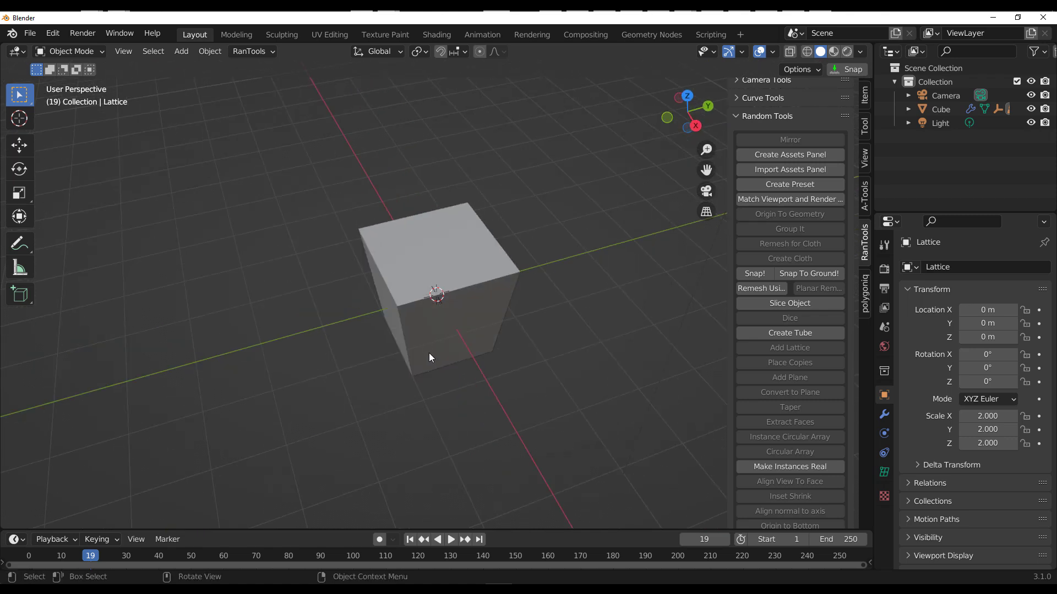
- Slice the tapered cube horizontally through the origin with the Slice Object tool
{"action": "left_click", "coordinate": [421, 322]}
{"action": "left_click", "coordinate": [777, 320]}
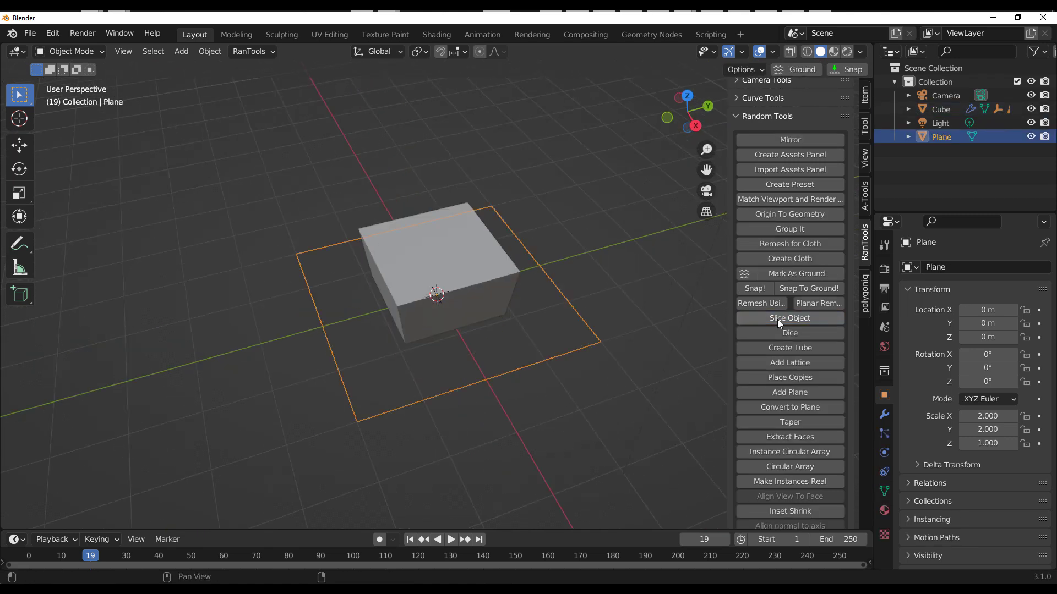
{"action": "middle_click_drag", "start_coordinate": [421, 421], "coordinate": [587, 405]}
- Move the slicing plane up to about X -0.16, Y -0.01, Z 0.47 m to shift the cut
{"action": "left_click", "coordinate": [510, 307]}
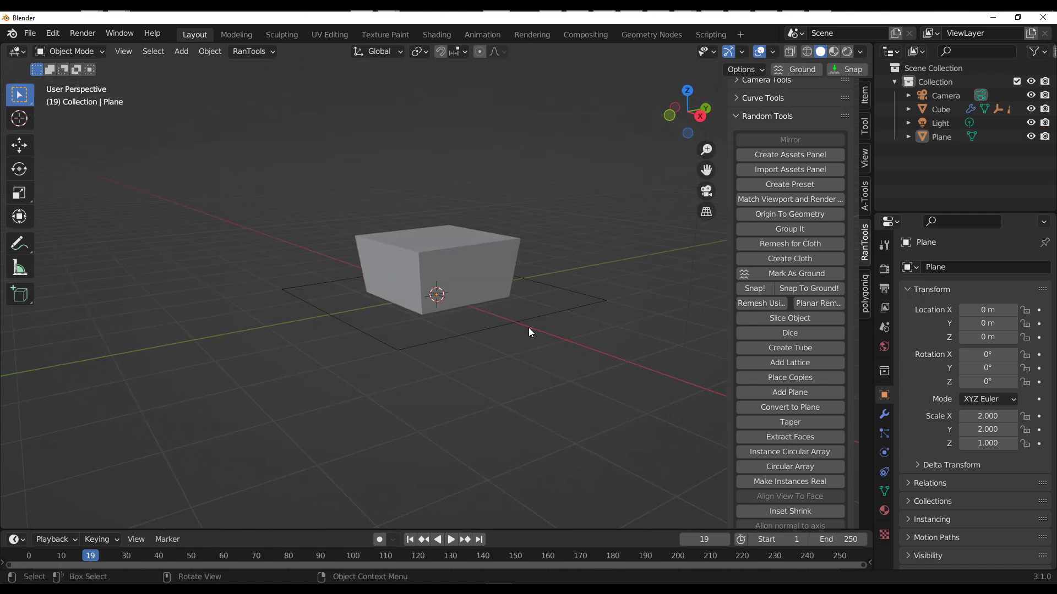
{"action": "left_click", "coordinate": [524, 329]}
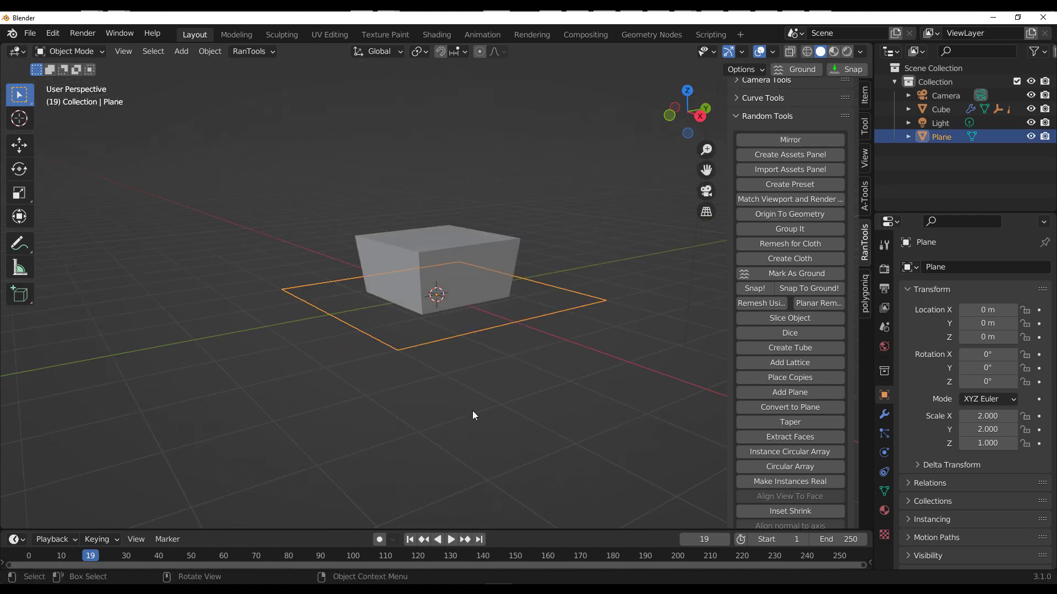
{"action": "key", "text": "g"}
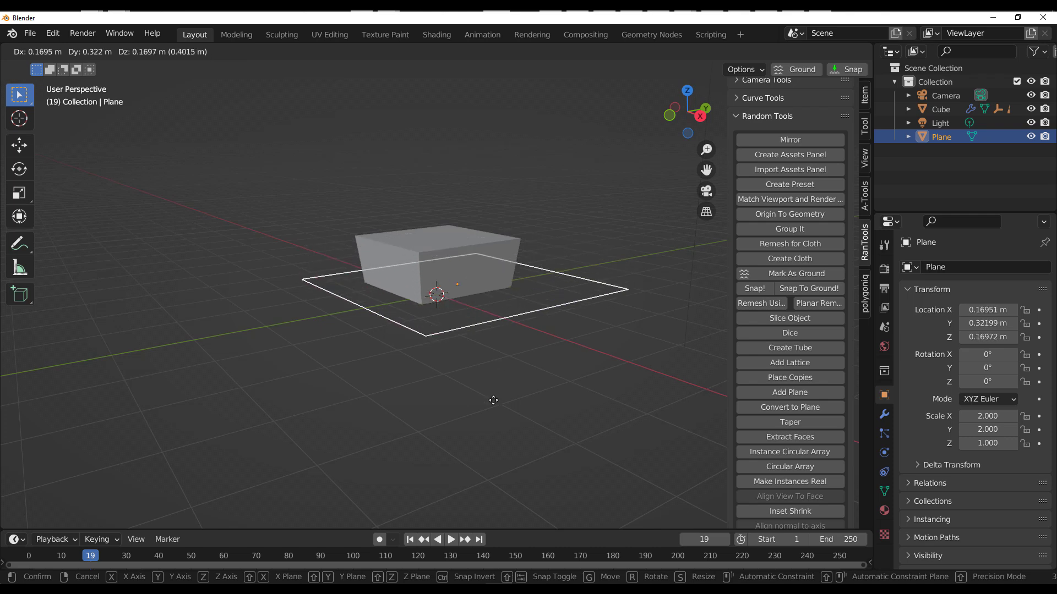
{"action": "left_click", "coordinate": [467, 387]}
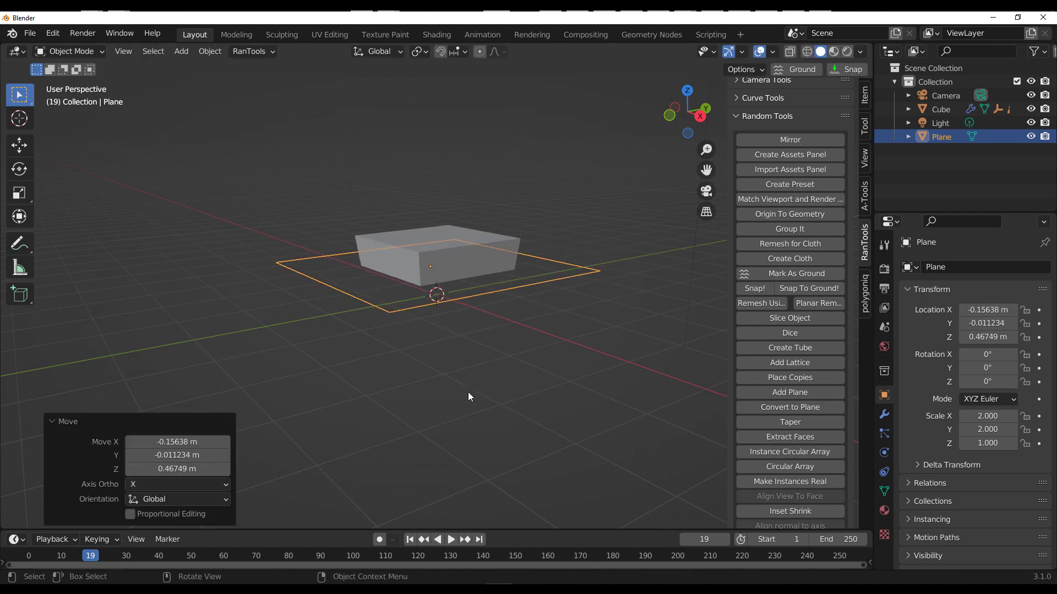
- Apply the modifiers of the tapered, sliced cube
{"action": "left_click", "coordinate": [472, 269]}
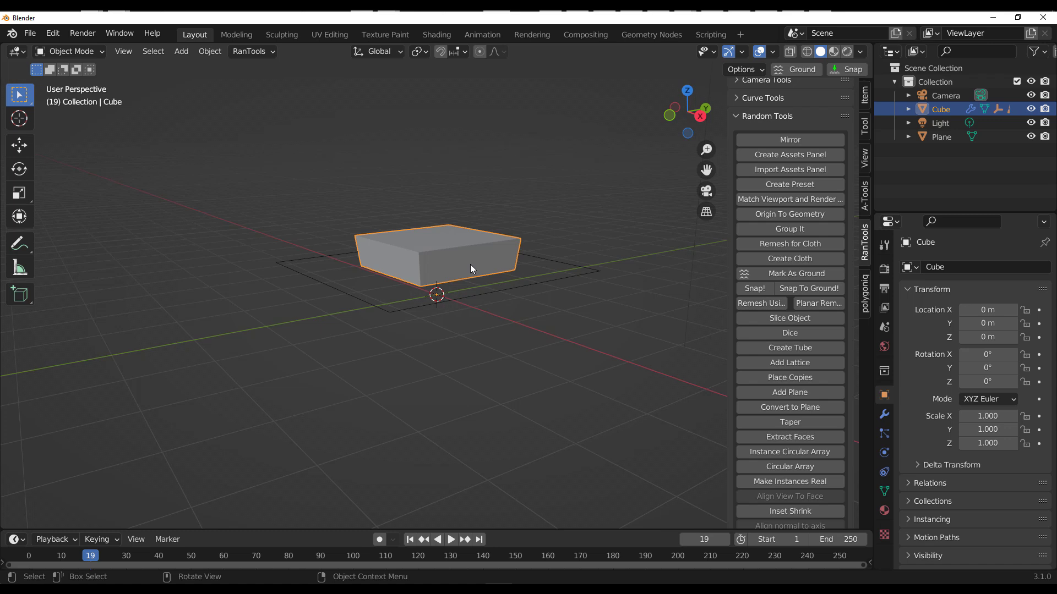
{"action": "key", "text": "w"}
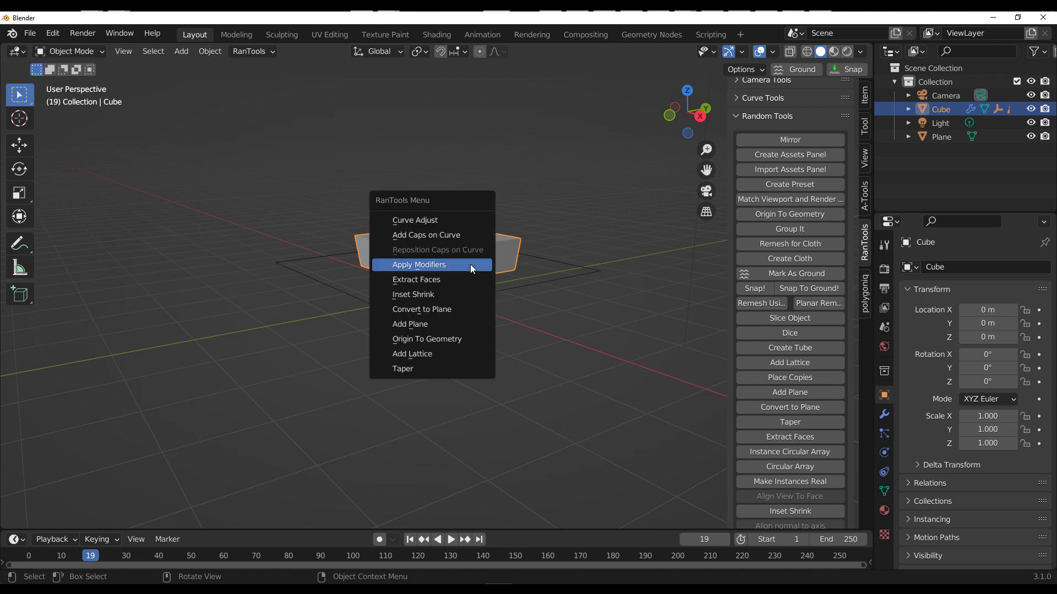
{"action": "left_click", "coordinate": [472, 268]}
- Select the slicing plane around the cube and delete it
{"action": "middle_click_drag", "start_coordinate": [496, 321], "coordinate": [522, 393]}
{"action": "left_click_drag", "start_coordinate": [587, 396], "coordinate": [667, 437]}
{"action": "left_click", "coordinate": [507, 352]}
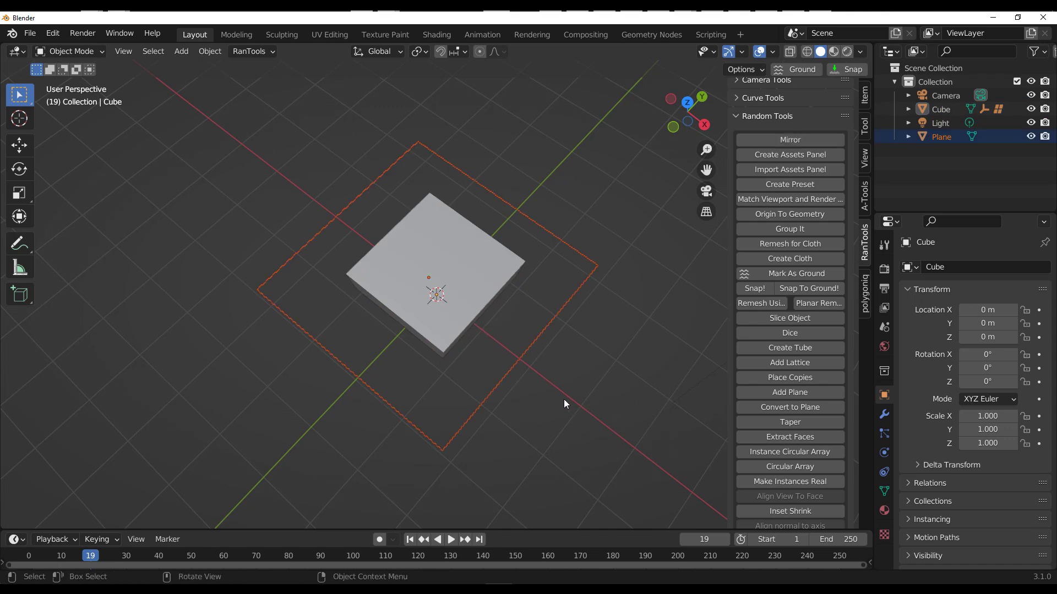
{"action": "key", "text": "Delete"}
- Draw a small box Boolean cut into the cube's top face with the P-Cutter draw tool
{"action": "middle_click_drag", "start_coordinate": [563, 399], "coordinate": [416, 351]}
{"action": "scroll", "coordinate": [409, 338], "scroll_direction": "up", "scroll_amount": 5}
{"action": "scroll", "coordinate": [410, 338], "scroll_direction": "down", "scroll_amount": 5}
{"action": "scroll", "coordinate": [418, 322], "scroll_direction": "up", "scroll_amount": 3}
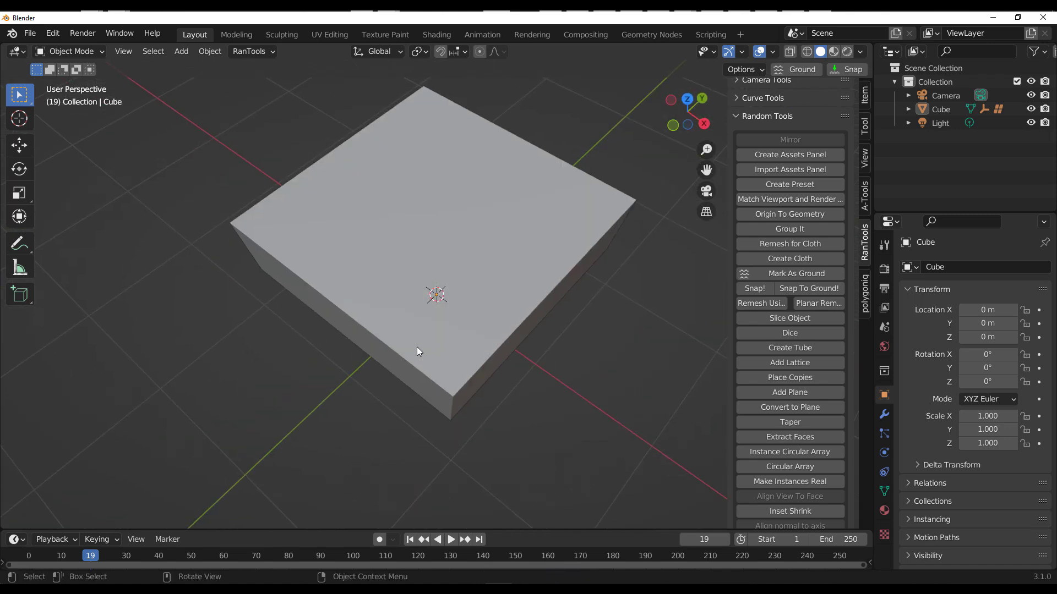
{"action": "left_click", "coordinate": [424, 339]}
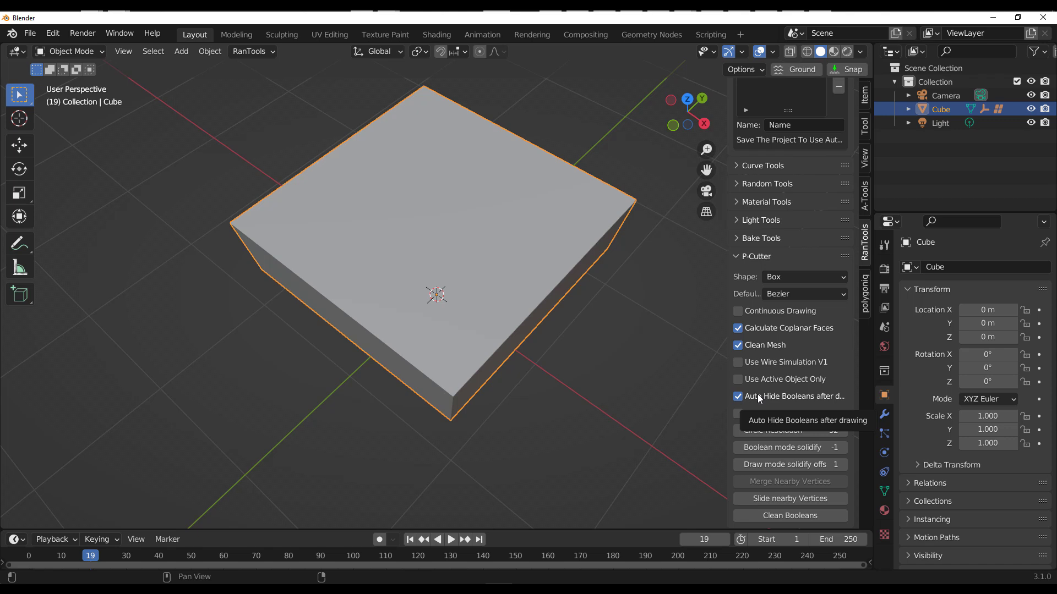
{"action": "middle_click_drag", "start_coordinate": [472, 293], "coordinate": [424, 348], "text": "shift"}
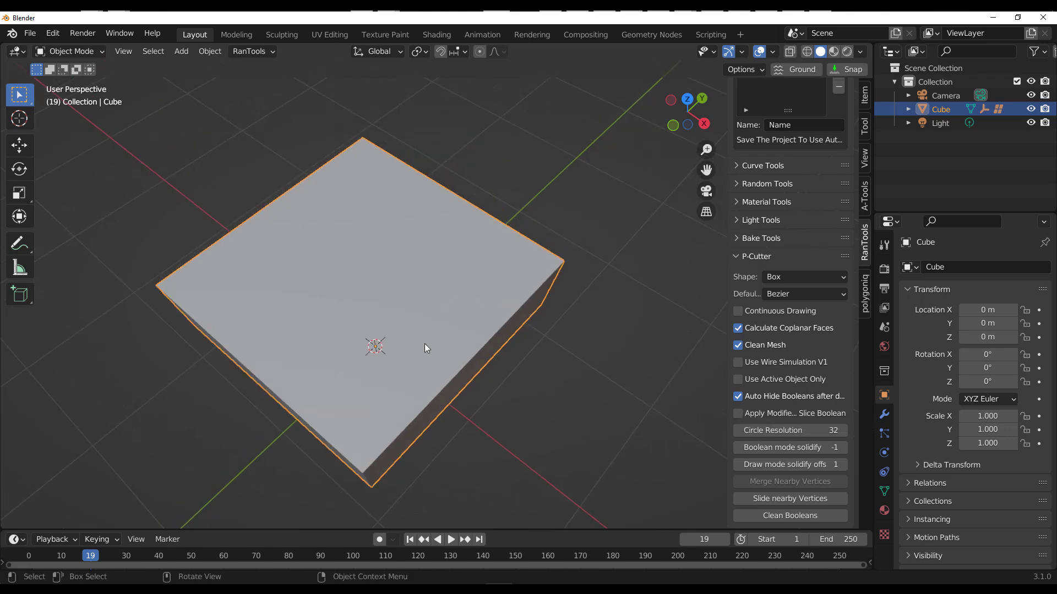
{"action": "key", "text": "shift+w"}
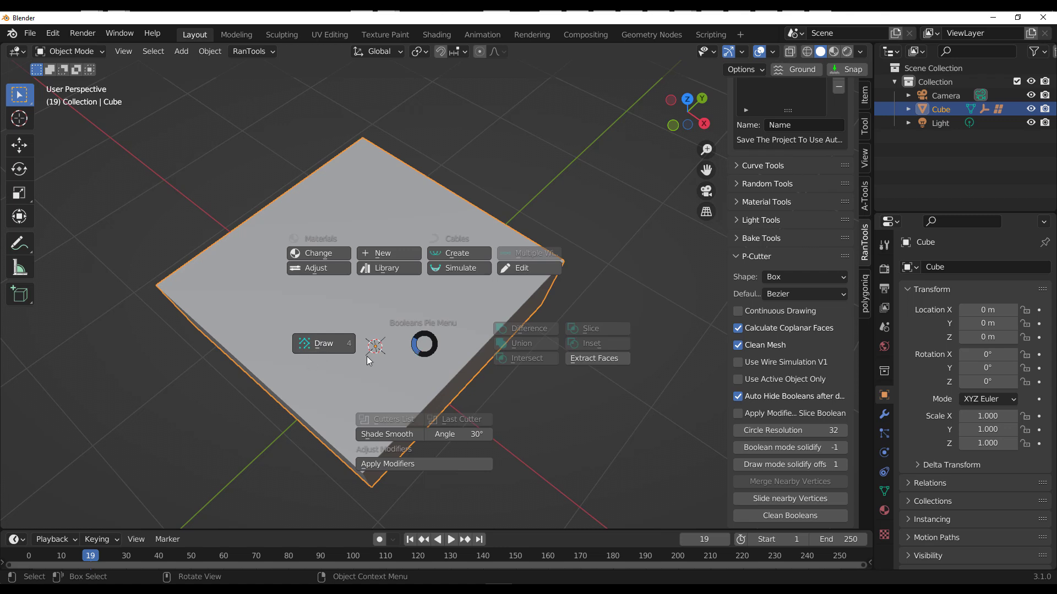
{"action": "left_click", "coordinate": [321, 348]}
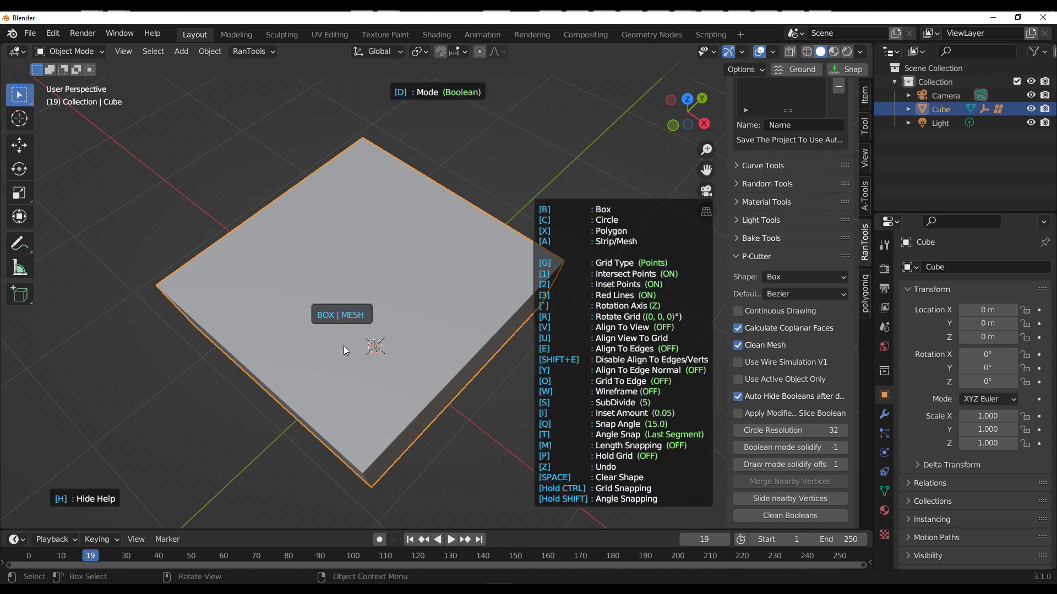
{"action": "left_click", "coordinate": [437, 244]}
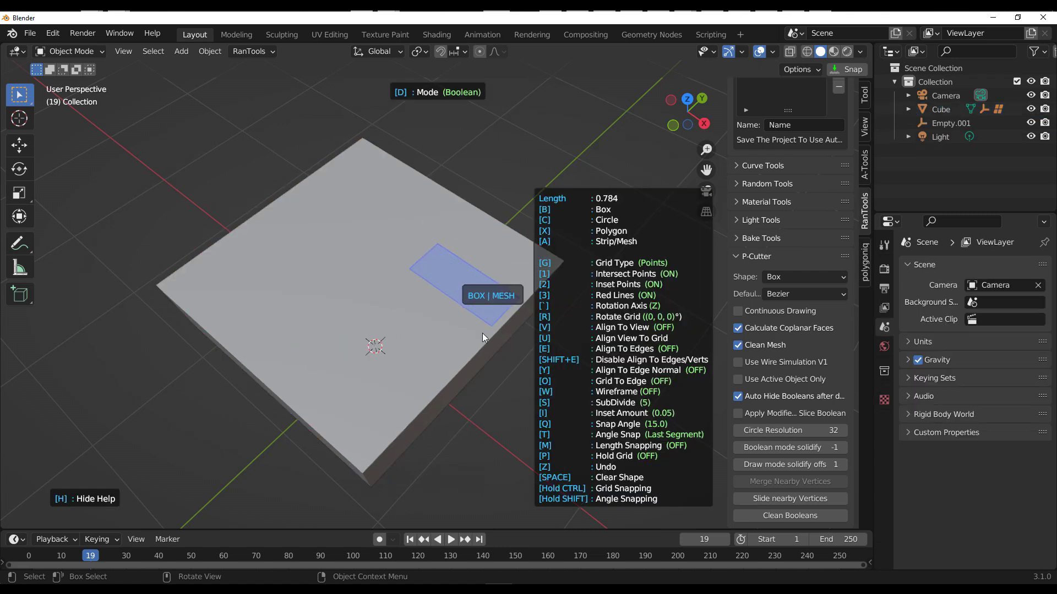
{"action": "left_click_drag", "start_coordinate": [443, 311], "coordinate": [444, 312]}
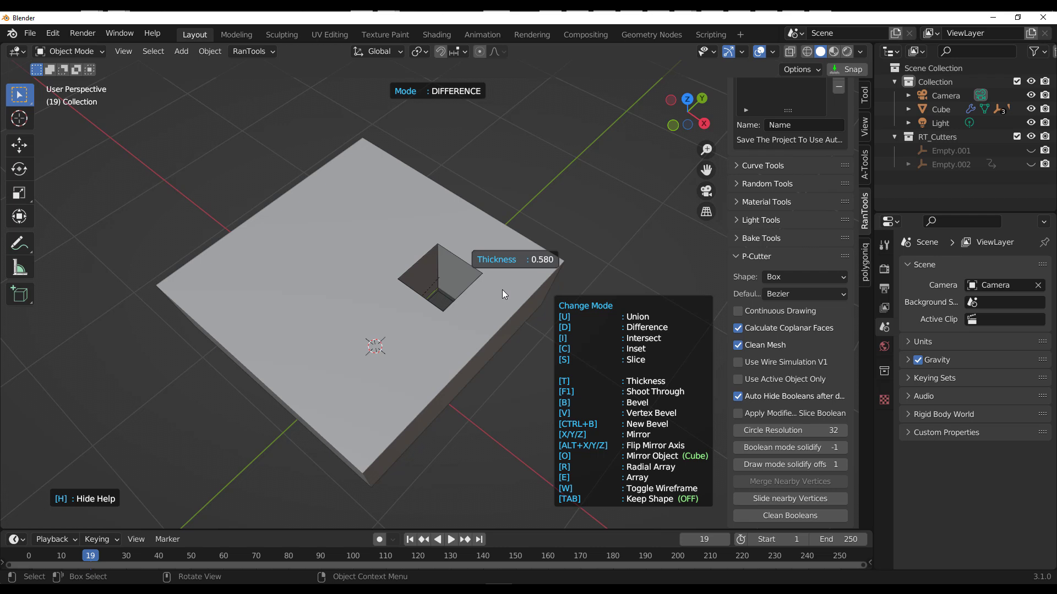
- Repeat the box cut as a radial array with a count of 8 and a radius of about -1.06
{"action": "key", "text": "r"}
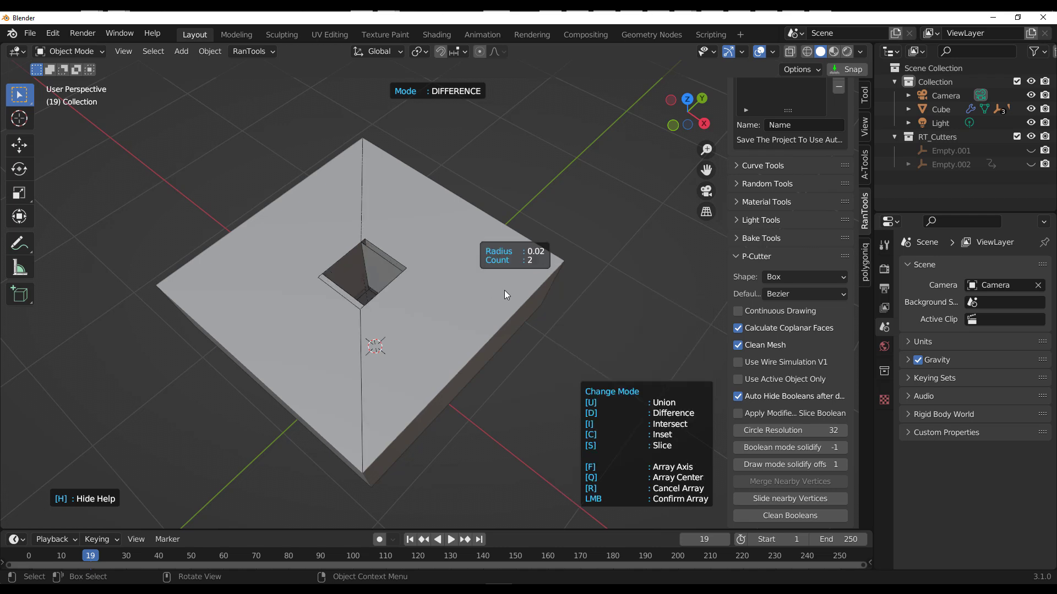
{"action": "scroll", "coordinate": [451, 300], "scroll_direction": "up", "scroll_amount": 6}
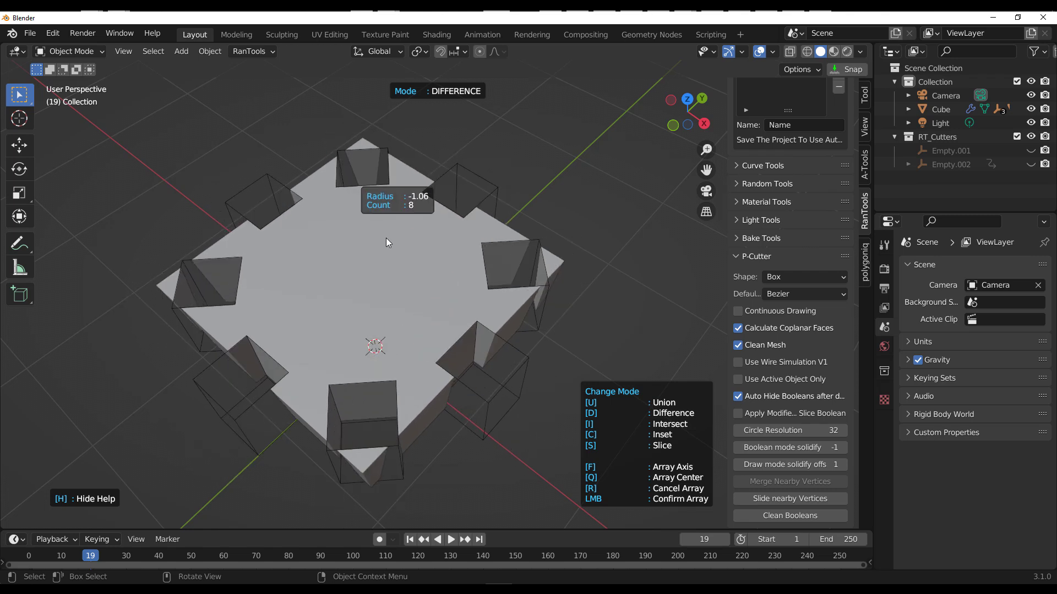
{"action": "left_click", "coordinate": [382, 233]}
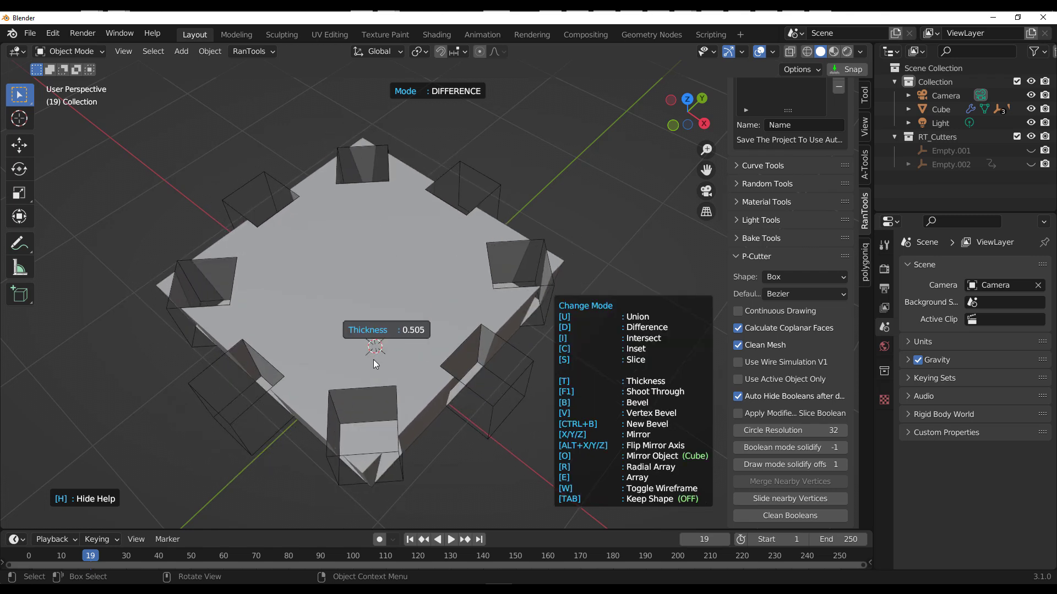
{"action": "left_click", "coordinate": [417, 329]}
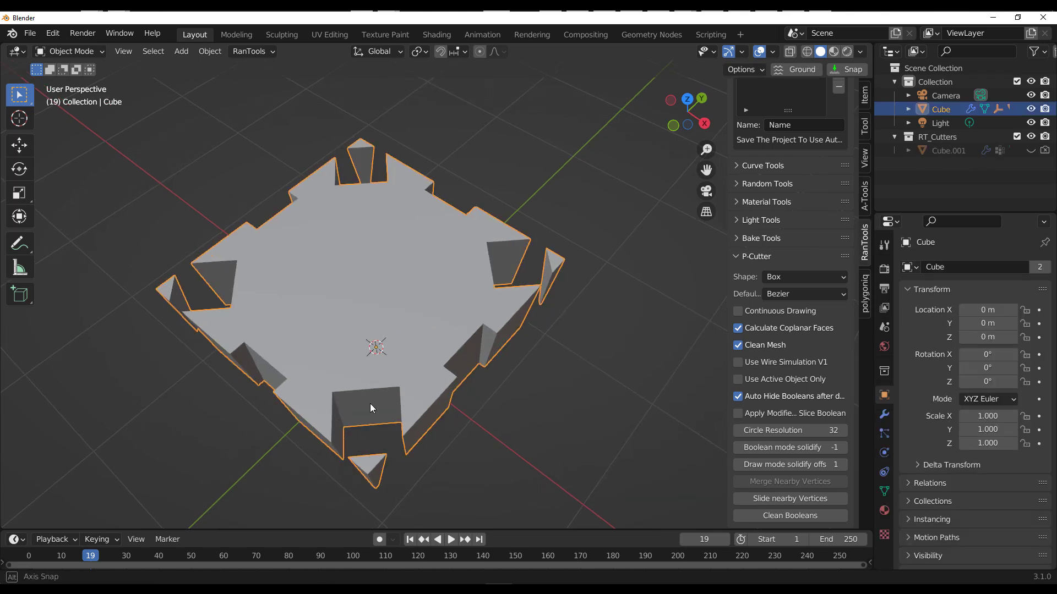
- Inspect the radial box cuts from the underside and the top of the cube
{"action": "middle_click_drag", "start_coordinate": [370, 404], "coordinate": [563, 274]}
{"action": "middle_click_drag", "start_coordinate": [468, 484], "coordinate": [393, 408]}
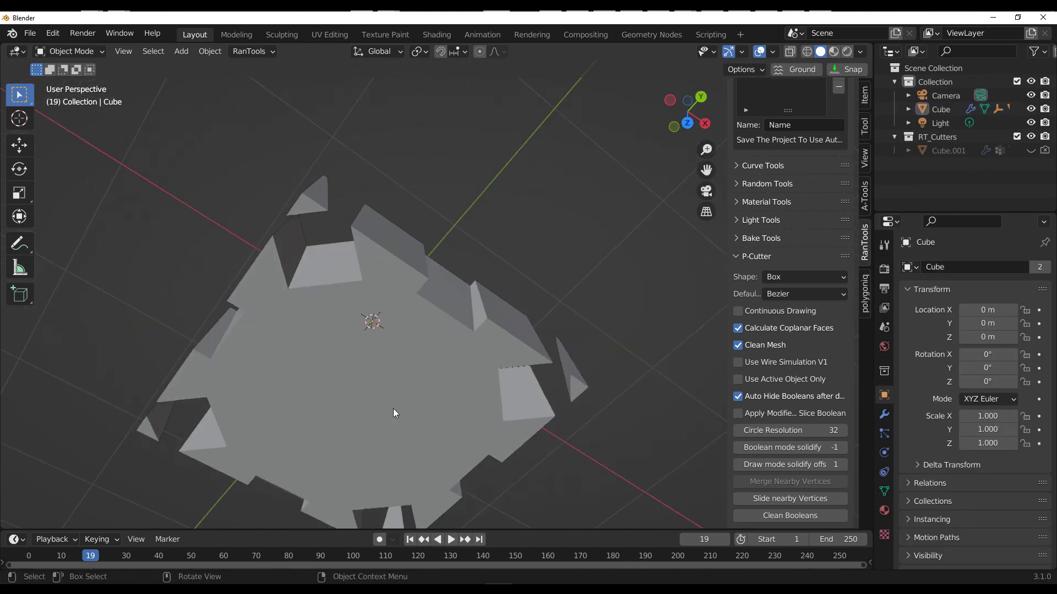
{"action": "scroll", "coordinate": [396, 369], "scroll_direction": "down", "scroll_amount": 3}
{"action": "scroll", "coordinate": [402, 275], "scroll_direction": "up", "scroll_amount": 6}
{"action": "middle_click_drag", "start_coordinate": [409, 209], "coordinate": [458, 385]}
{"action": "scroll", "coordinate": [444, 363], "scroll_direction": "down", "scroll_amount": 6}
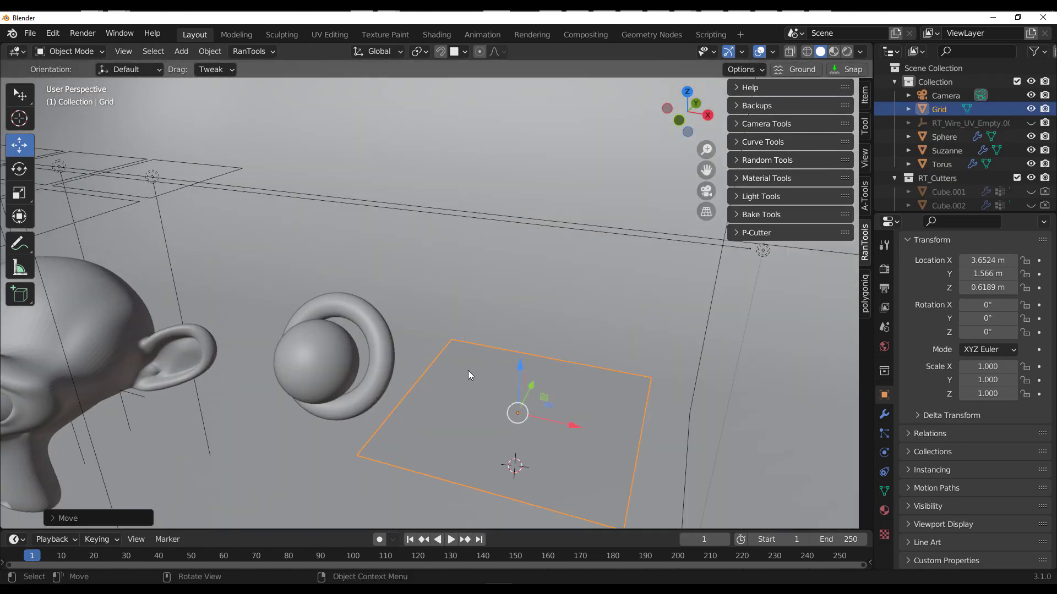
- Draw a curved cable bundle over the grid plane beside the sphere and torus with RanTools
{"action": "scroll", "coordinate": [468, 371], "scroll_direction": "up", "scroll_amount": 5}
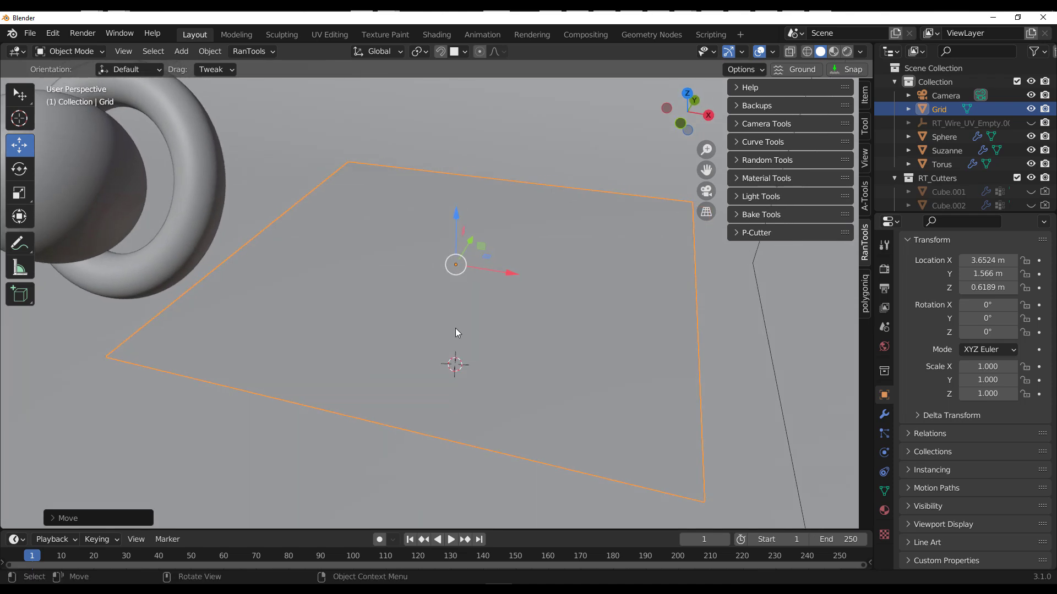
{"action": "key", "text": "alt+c"}
{"action": "left_click", "coordinate": [357, 276]}
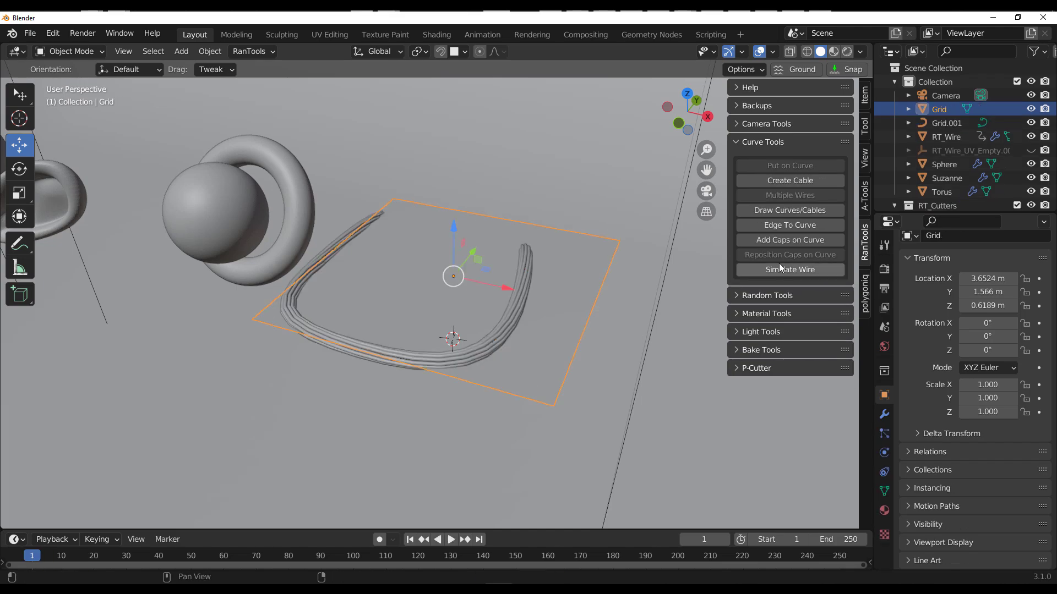
{"action": "left_click", "coordinate": [771, 389]}
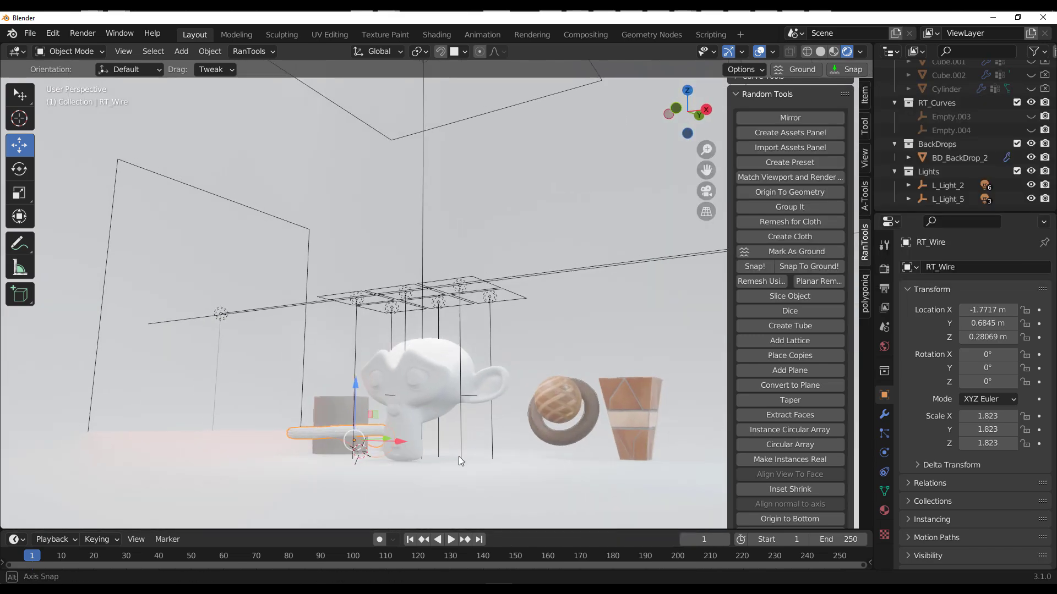
{"action": "left_click", "coordinate": [885, 414]}
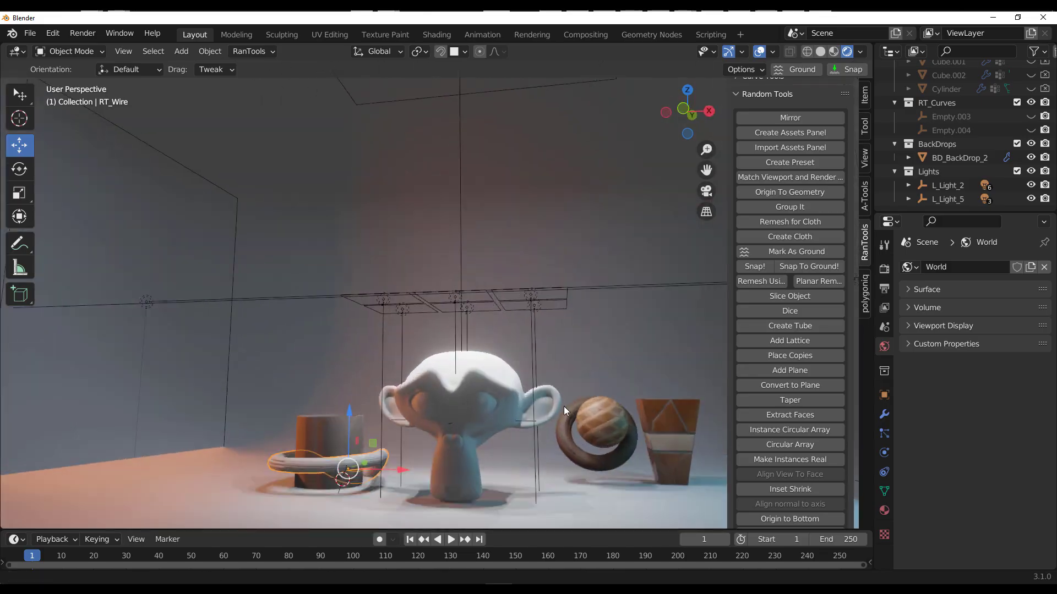
{"action": "middle_click", "coordinate": [884, 149]}
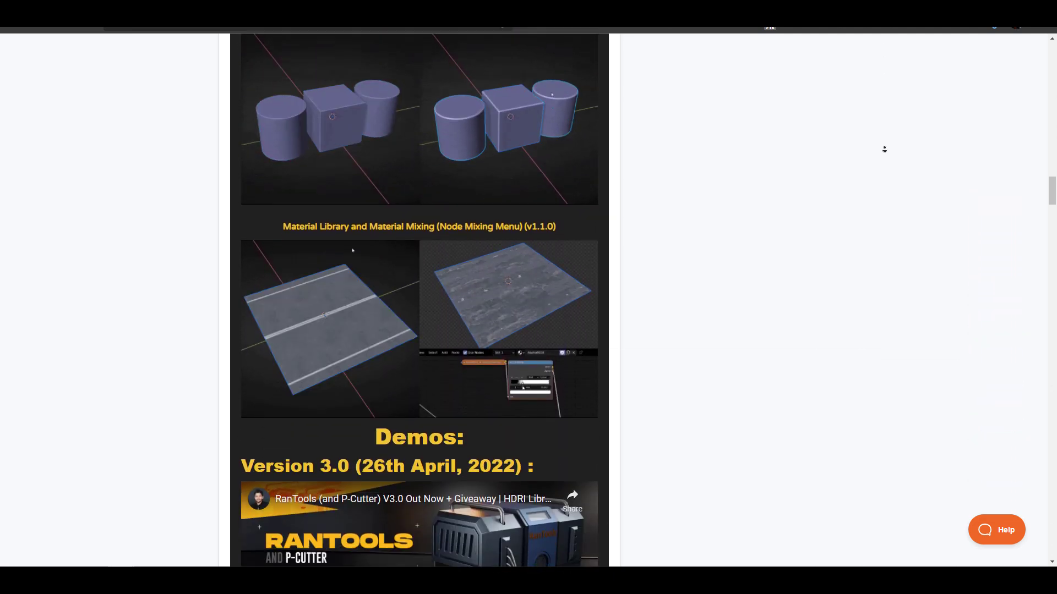
{"action": "middle_click", "coordinate": [885, 150]}
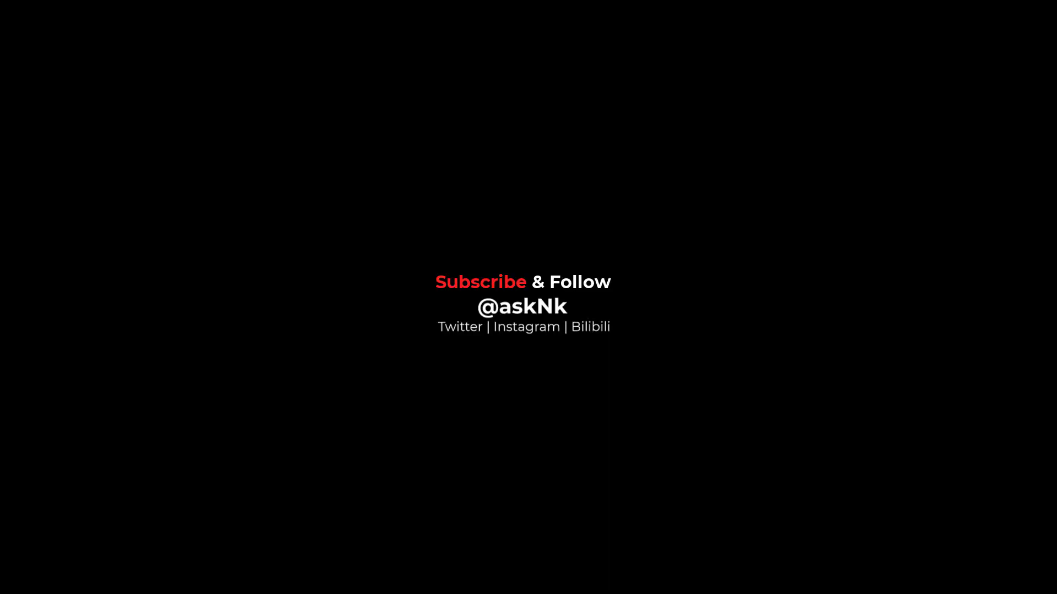